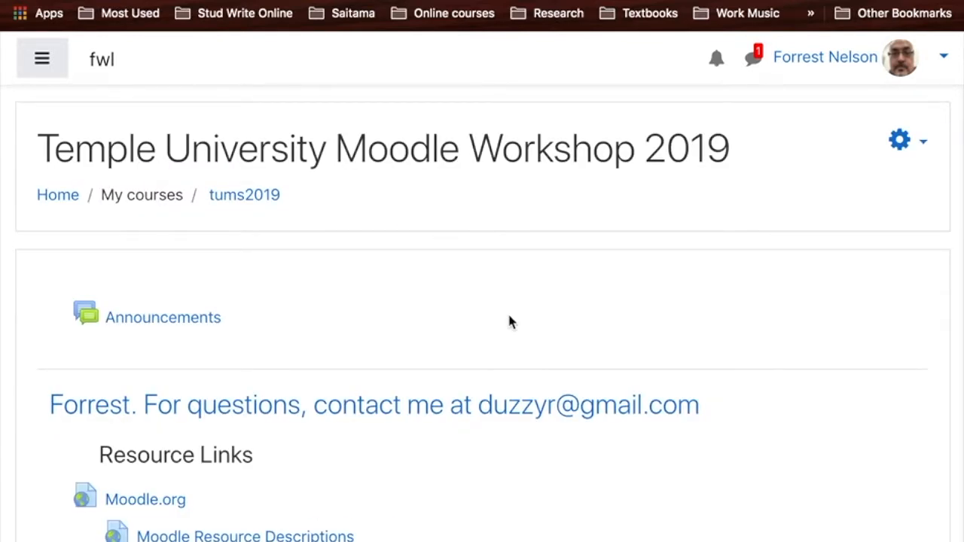
# - Turn on editing for the Temple University Moodle Workshop 2019 course
pyautogui.scroll(-3, 507, 321)
pyautogui.scroll(3, 508, 321)
pyautogui.click(901, 143)
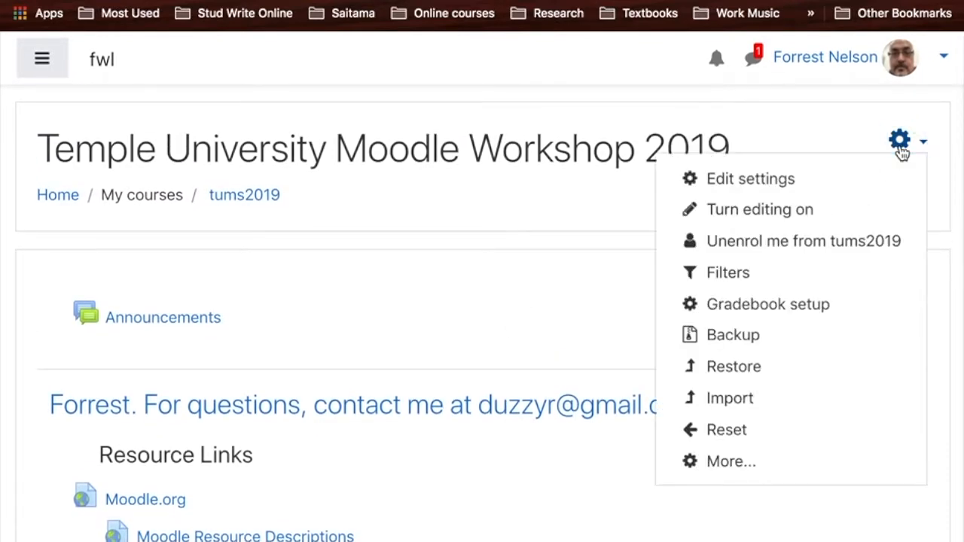
pyautogui.click(785, 212)
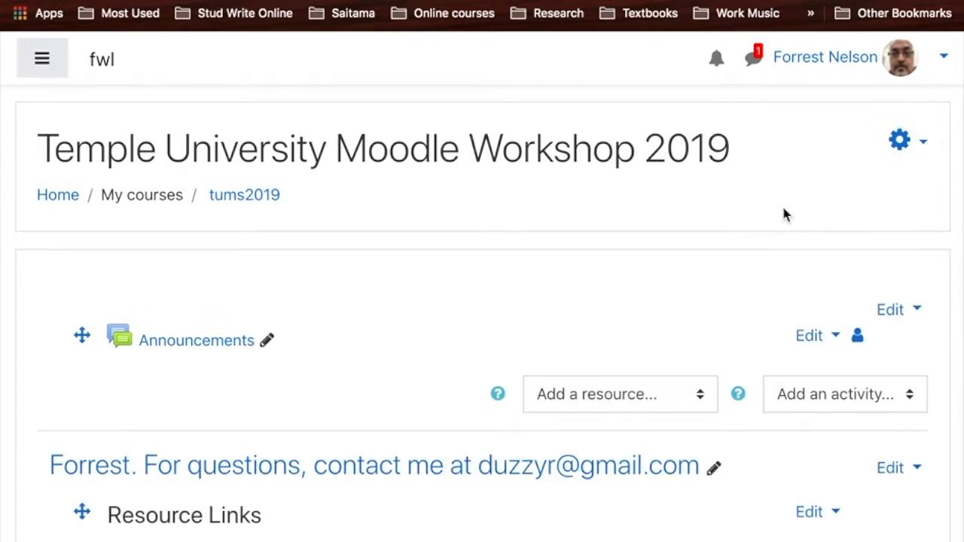
# - Add a new Quiz activity to the course section containing the Apple Computer link and the Sample quiz
pyautogui.scroll(-10, 590, 332)
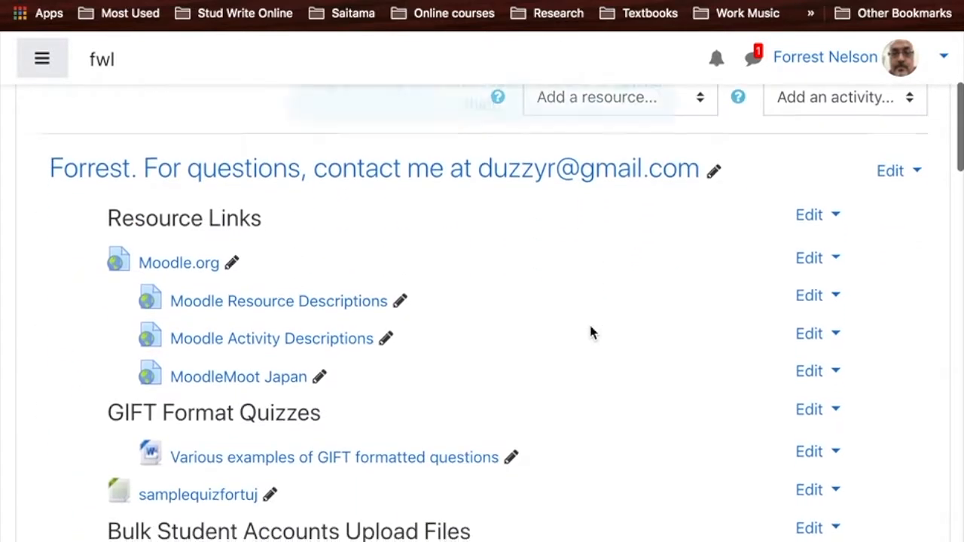
pyautogui.scroll(-2, 590, 332)
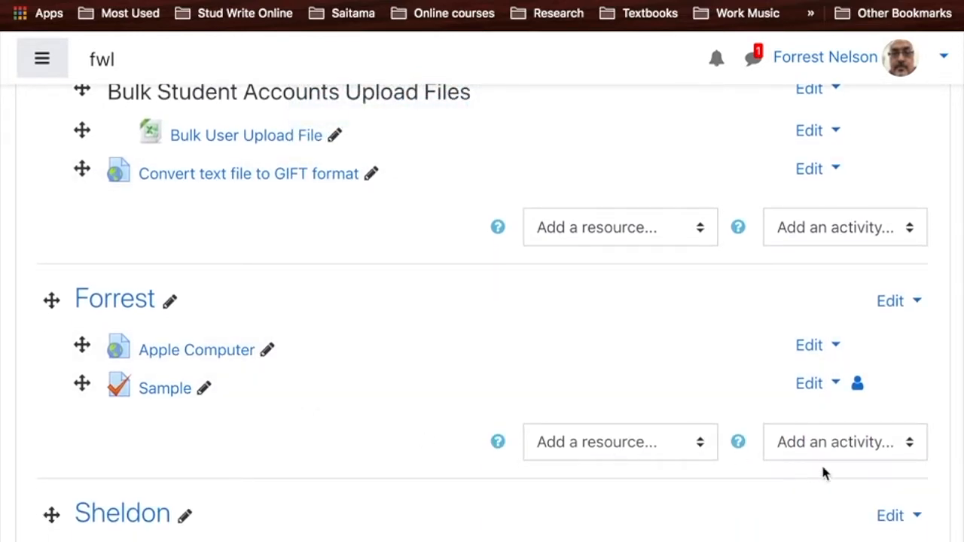
pyautogui.click(839, 451)
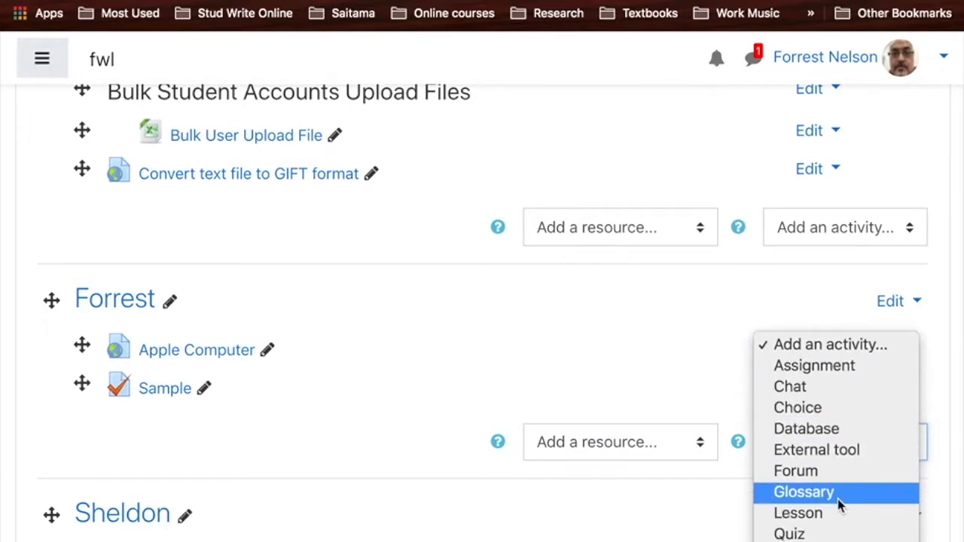
pyautogui.click(830, 535)
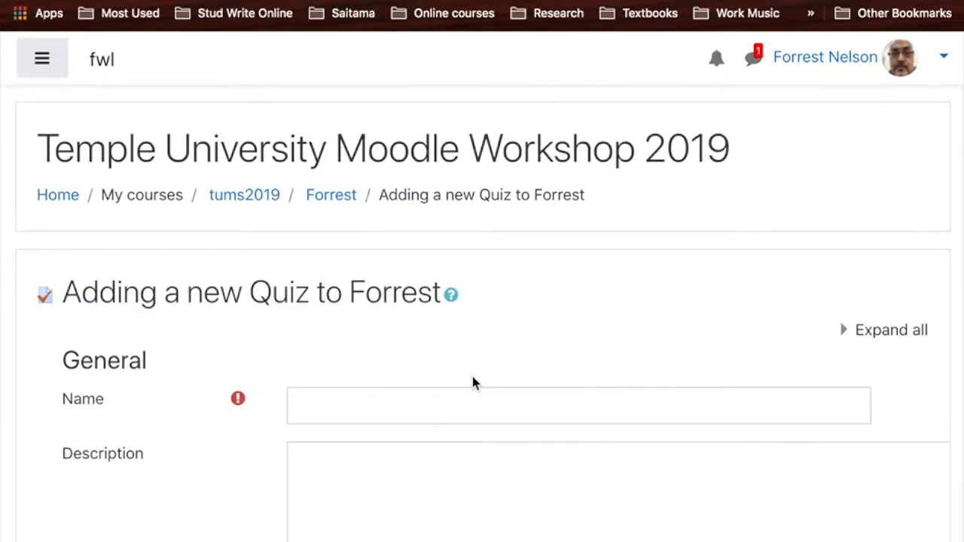
# - Name the new quiz "My Sample Vocabulary Quiz"
pyautogui.click(387, 406)
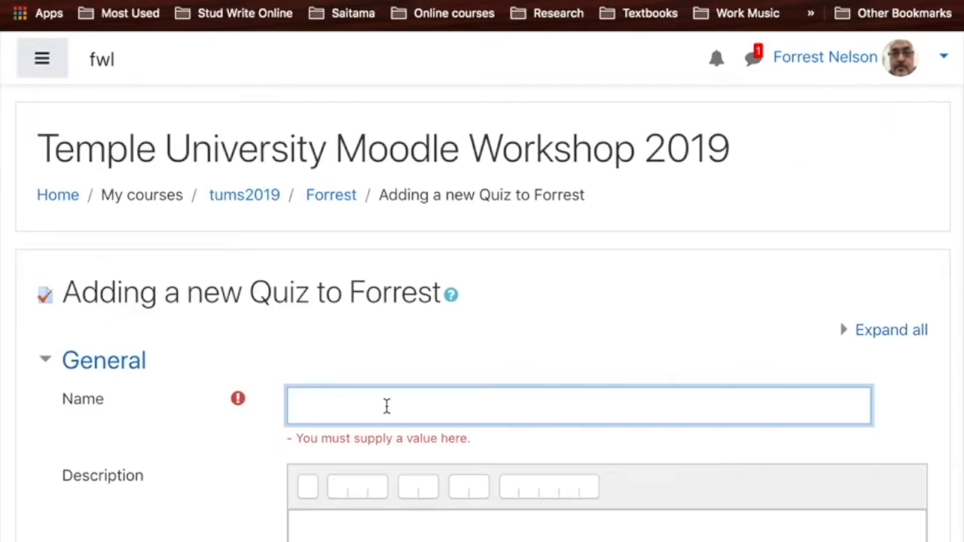
pyautogui.click(388, 405)
pyautogui.write('My Sample Vocabulary Quiz')
# - Enter "add a description about the quiz." as the quiz description
pyautogui.scroll(-3, 501, 379)
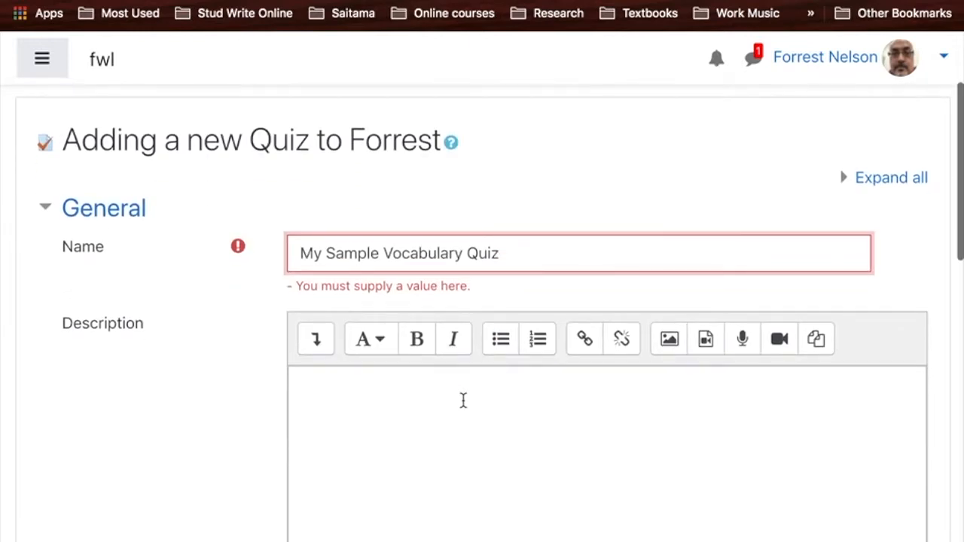
pyautogui.click(463, 399)
pyautogui.write('add ades')
pyautogui.press('BackSpace')
pyautogui.press('BackSpace')
pyautogui.press('BackSpace')
pyautogui.write('description about the quiz.')
# - Enable the quiz's time limit in the Timing settings and set it to 10 minutes
pyautogui.scroll(-3, 482, 301)
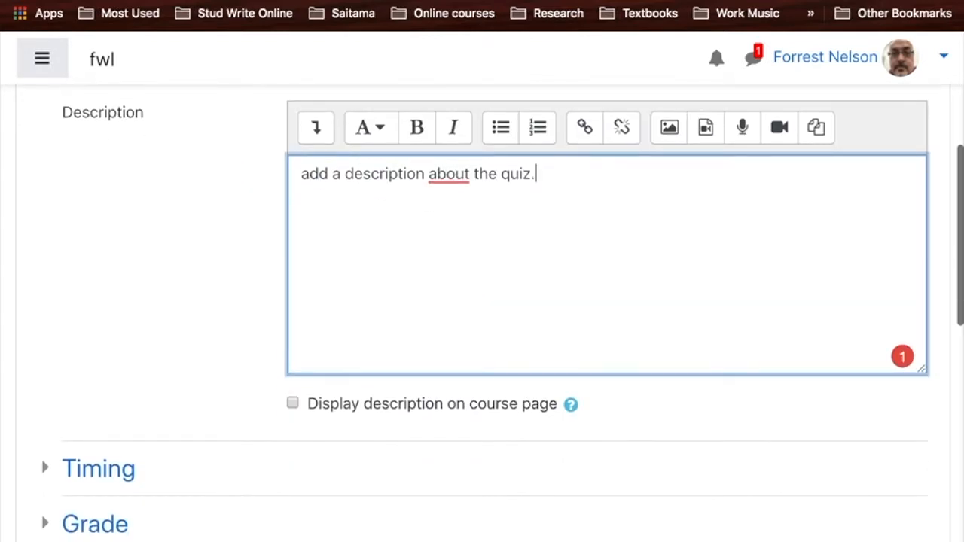
pyautogui.scroll(-3, 288, 396)
pyautogui.click(112, 299)
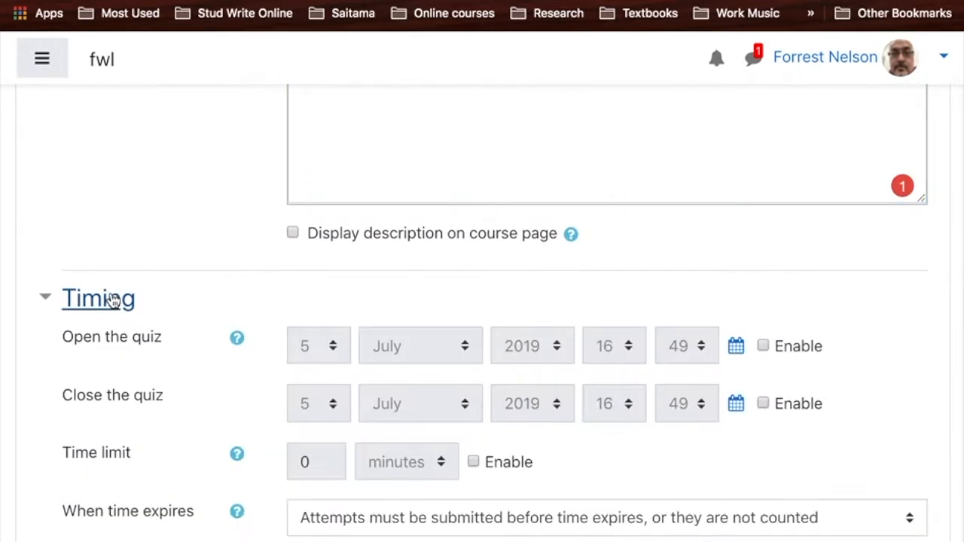
pyautogui.scroll(-2, 211, 252)
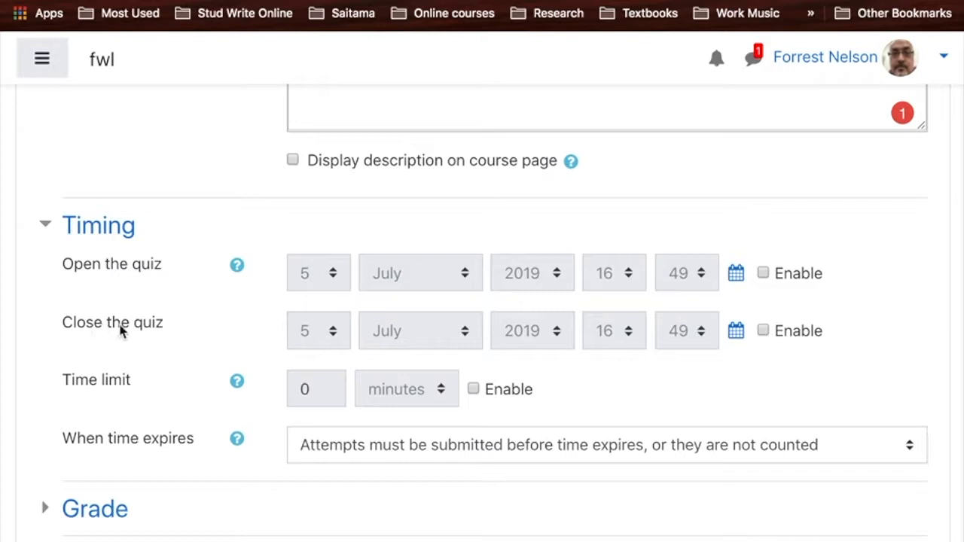
pyautogui.click(473, 389)
pyautogui.doubleClick(313, 388)
pyautogui.write('19')
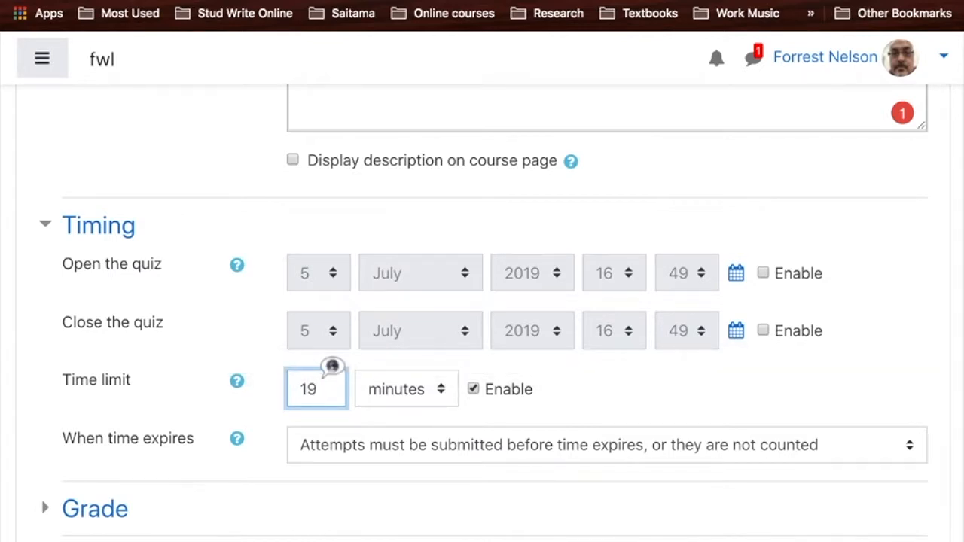
pyautogui.press('BackSpace')
pyautogui.write('0')
pyautogui.click(591, 375)
# - In the Grade settings, allow 3 attempts and set the grading method to Average grade
pyautogui.scroll(-3, 592, 375)
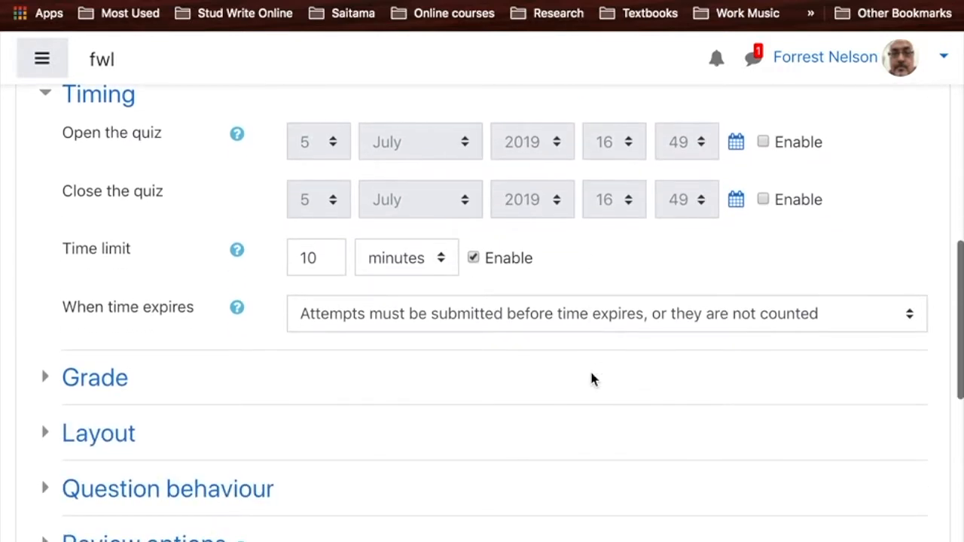
pyautogui.click(95, 376)
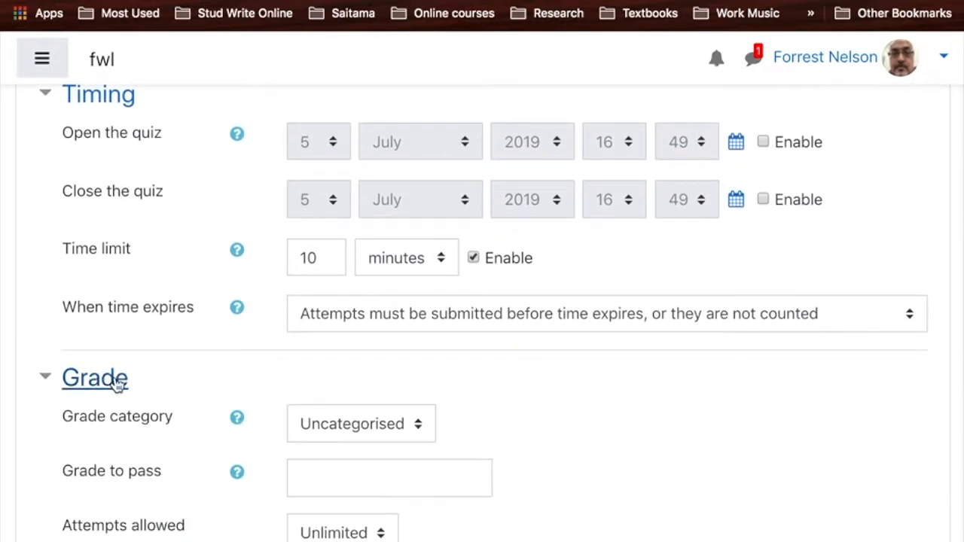
pyautogui.scroll(-3, 538, 375)
pyautogui.click(352, 400)
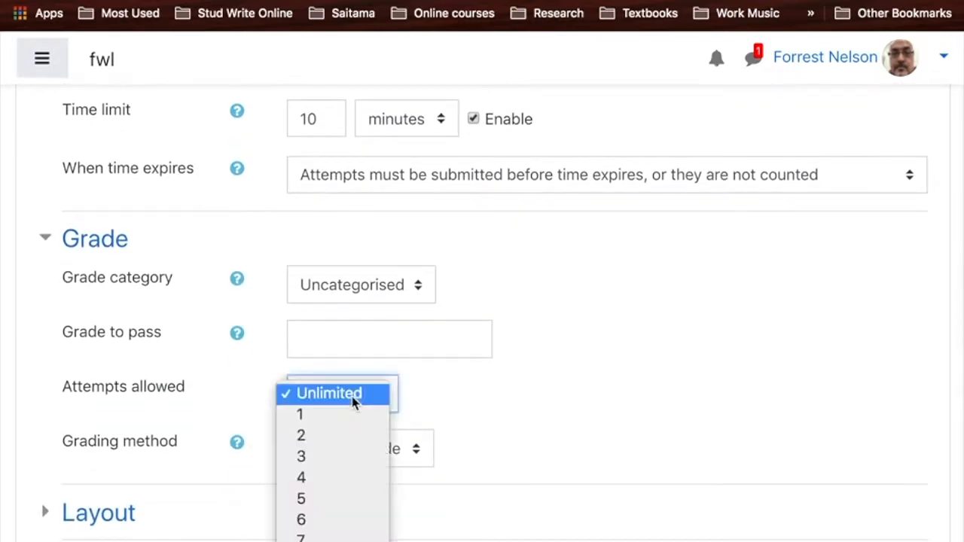
pyautogui.click(349, 456)
pyautogui.scroll(-3, 549, 401)
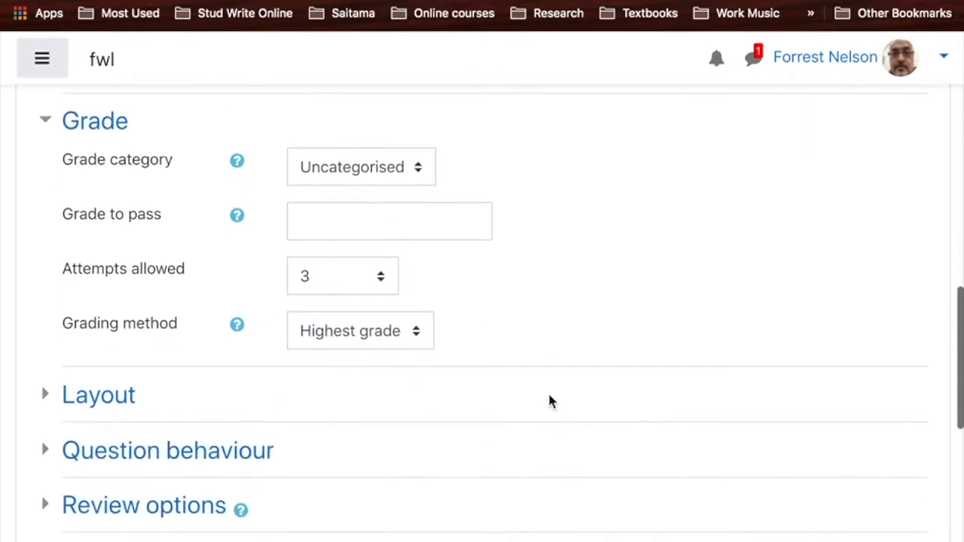
pyautogui.click(388, 337)
pyautogui.click(384, 352)
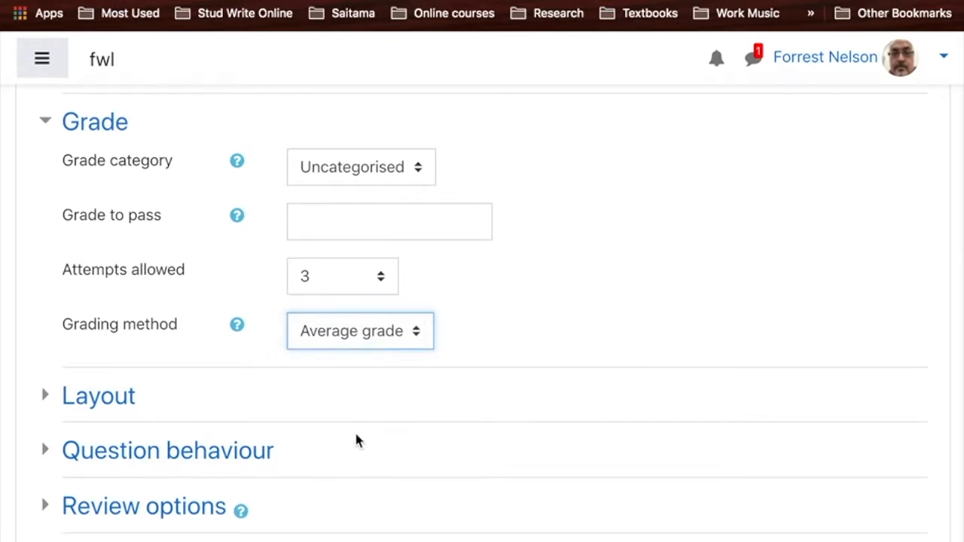
# - Set the quiz layout's New page option to "Never, all questions on one page"
pyautogui.scroll(-3, 355, 441)
pyautogui.click(122, 291)
pyautogui.click(343, 328)
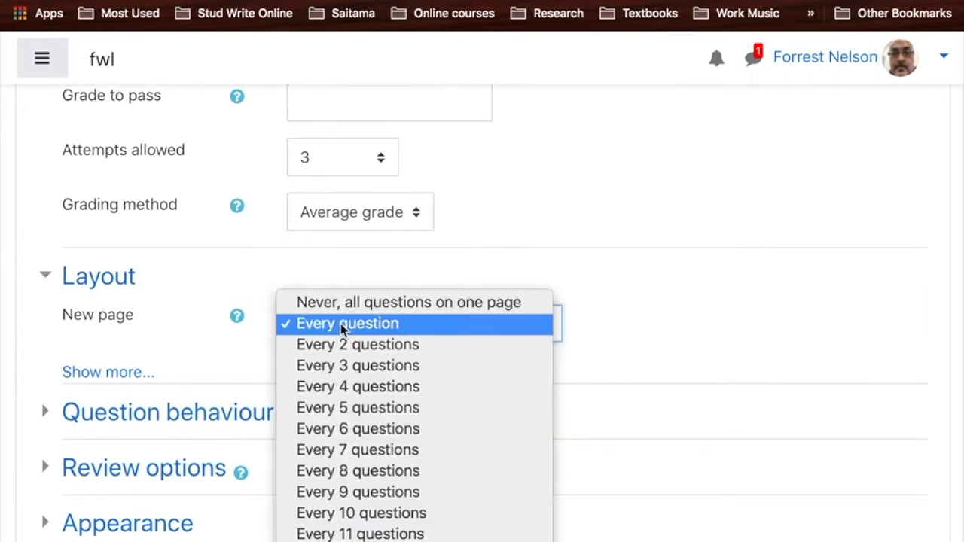
pyautogui.click(355, 305)
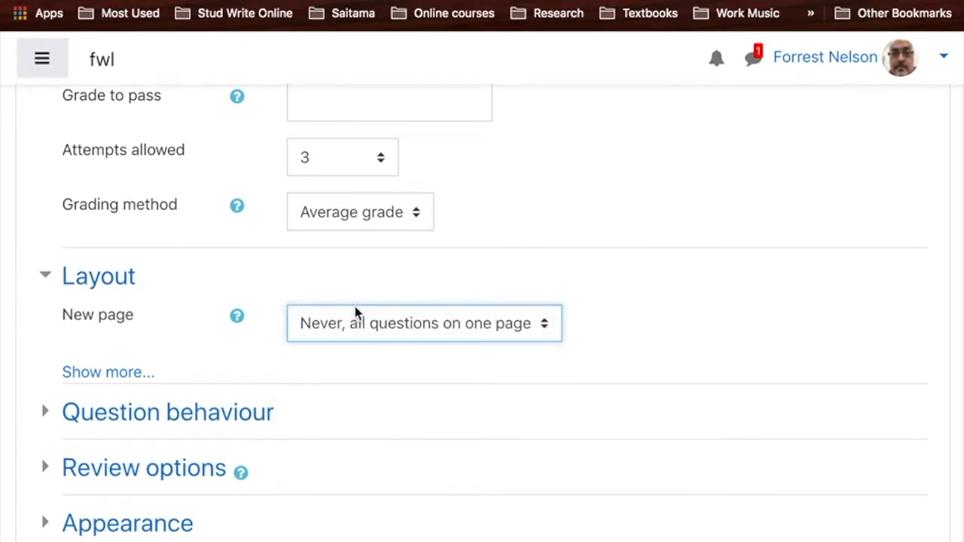
# - Set Shuffle within questions to No in the Question behaviour settings
pyautogui.scroll(-3, 356, 311)
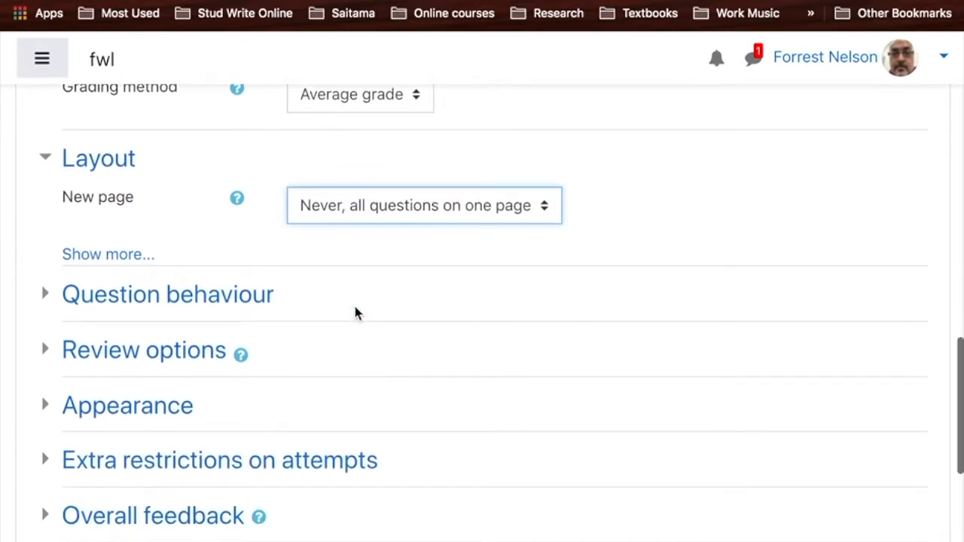
pyautogui.click(245, 296)
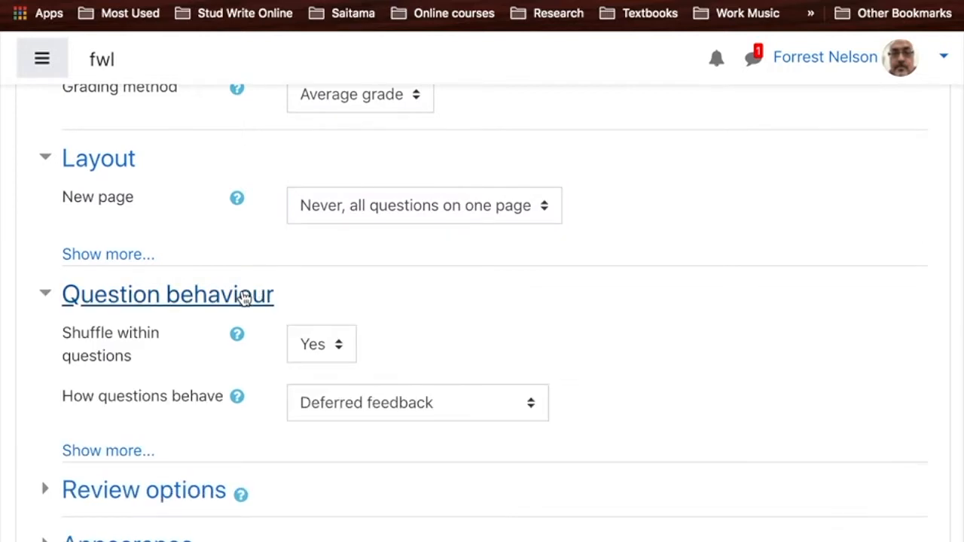
pyautogui.click(312, 348)
pyautogui.click(322, 327)
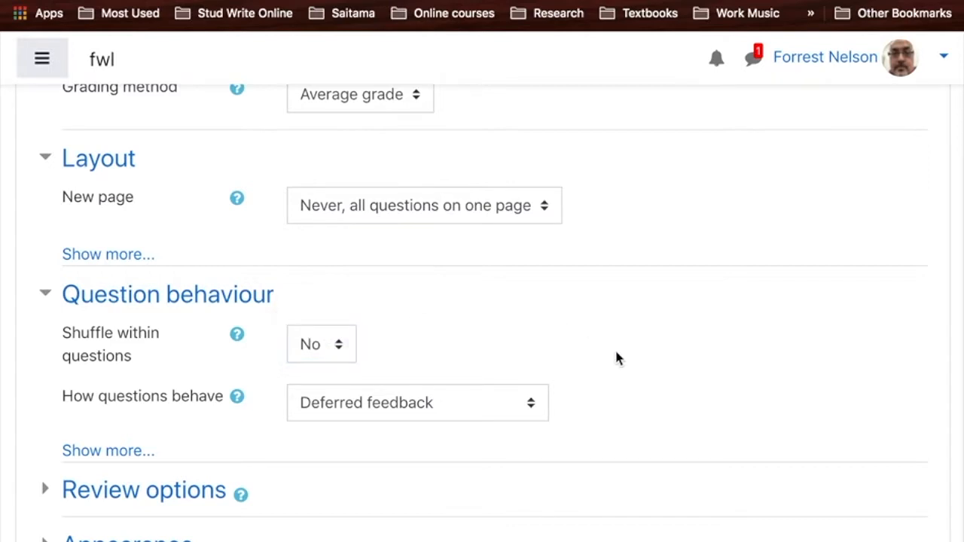
# - Check the quiz's review options, then save the quiz and return to the course
pyautogui.scroll(-5, 615, 352)
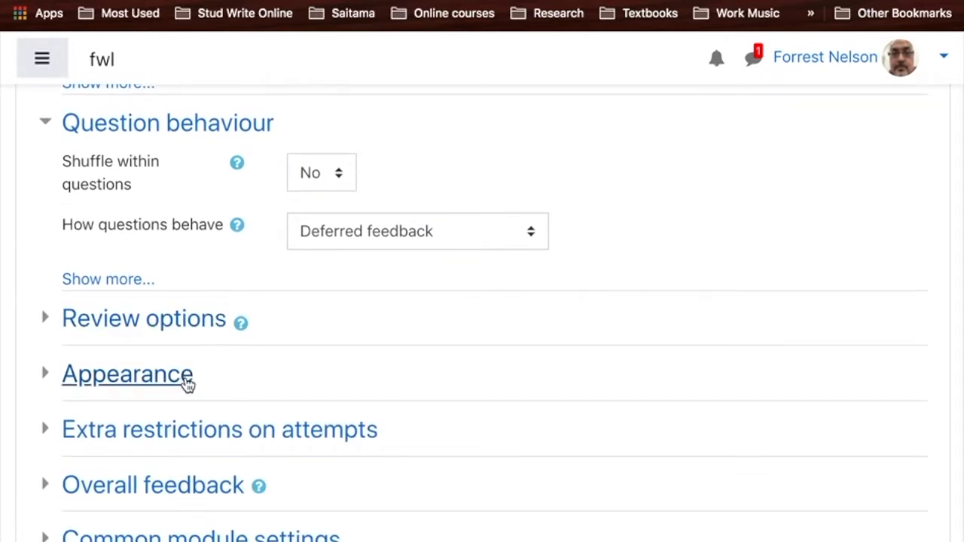
pyautogui.click(188, 336)
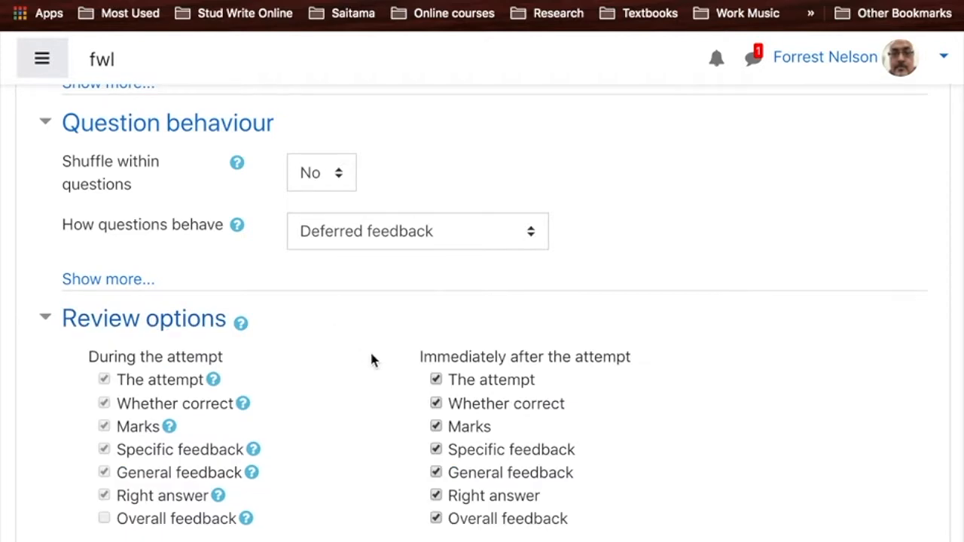
pyautogui.scroll(-5, 371, 355)
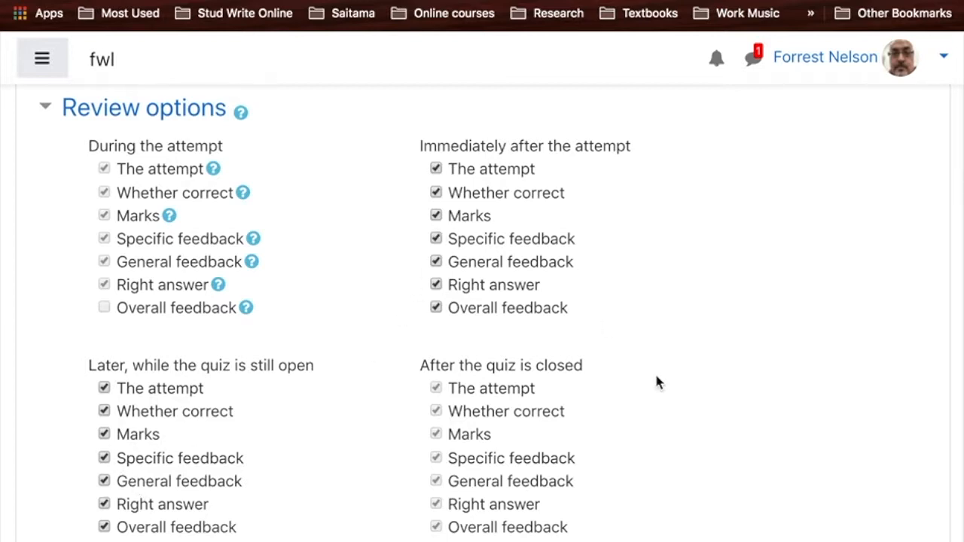
pyautogui.scroll(-5, 656, 381)
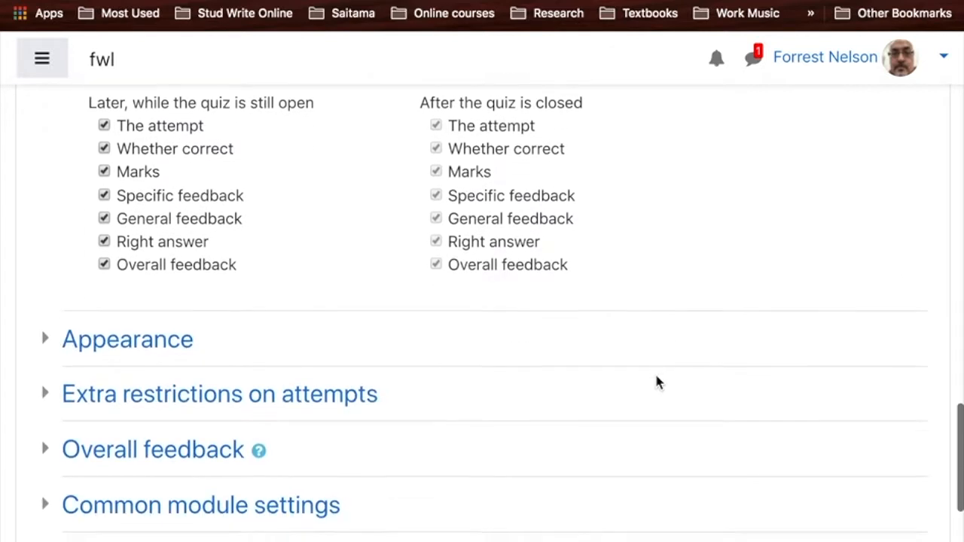
pyautogui.scroll(-2, 656, 382)
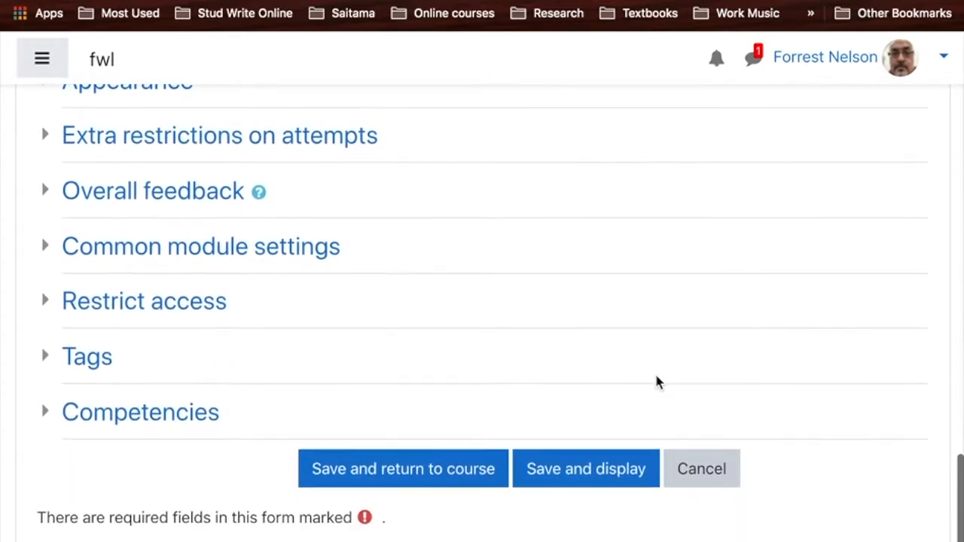
pyautogui.click(411, 467)
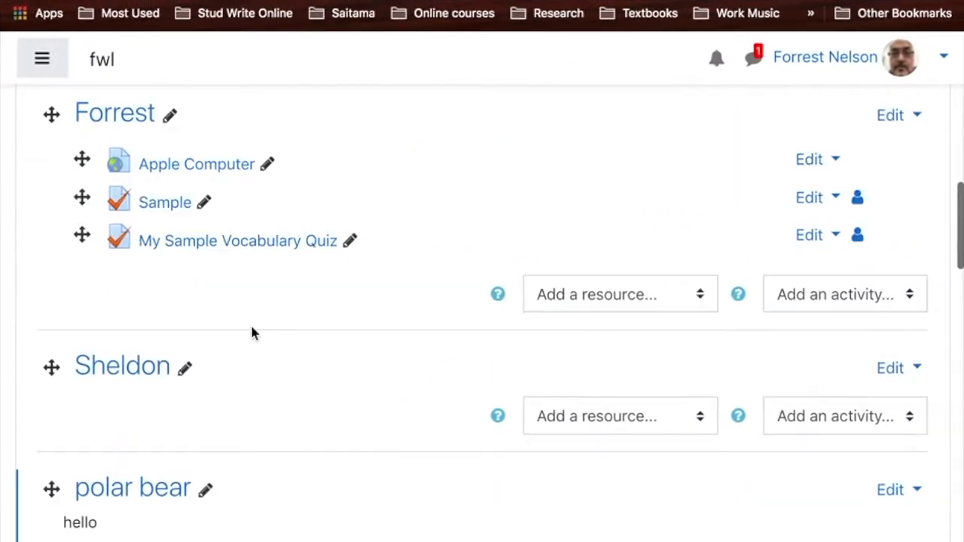
# - Open My Sample Vocabulary Quiz from the course page and look over its summary
pyautogui.scroll(2, 415, 297)
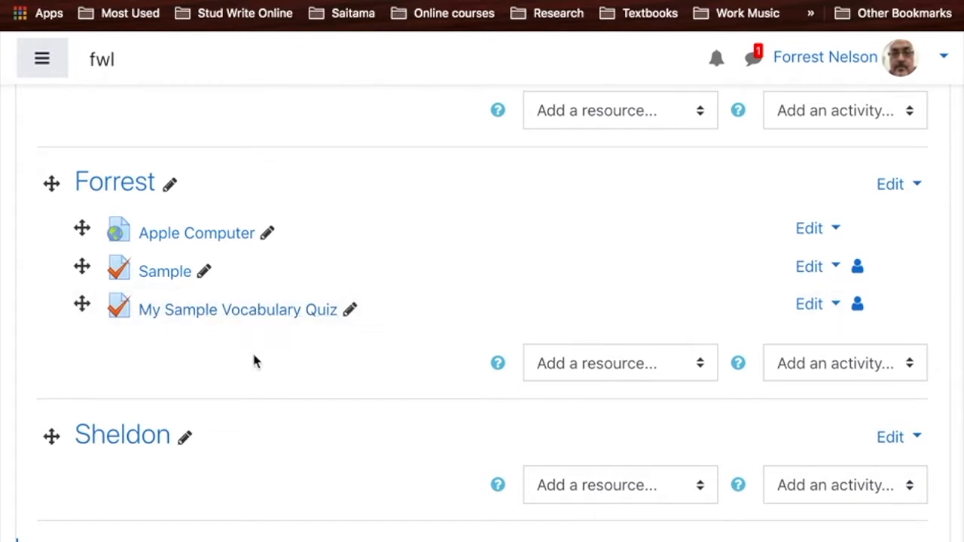
pyautogui.click(236, 309)
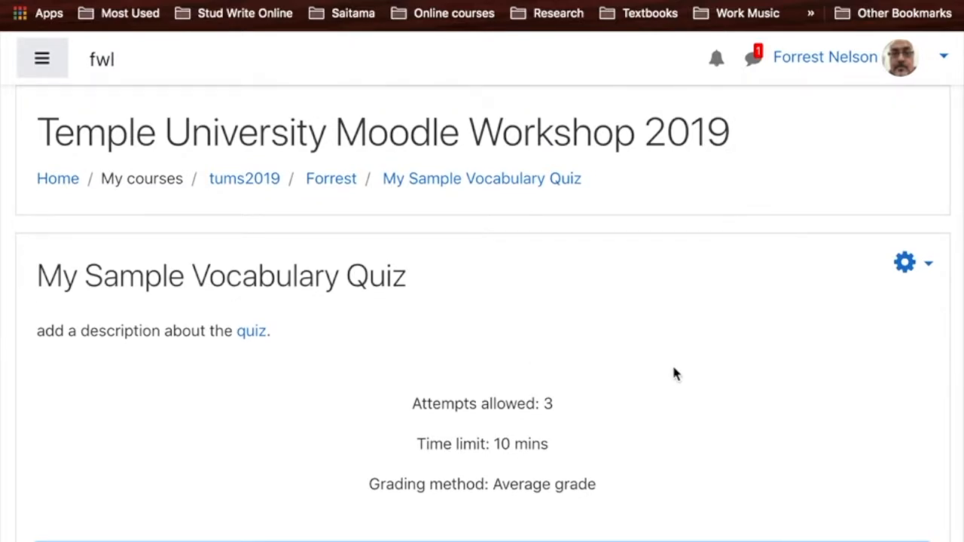
pyautogui.scroll(-3, 674, 373)
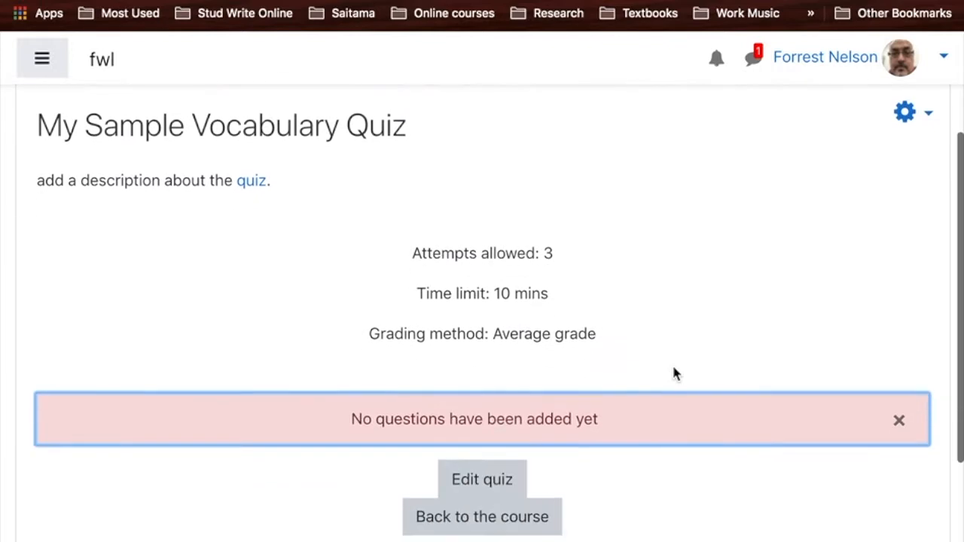
pyautogui.scroll(2, 674, 372)
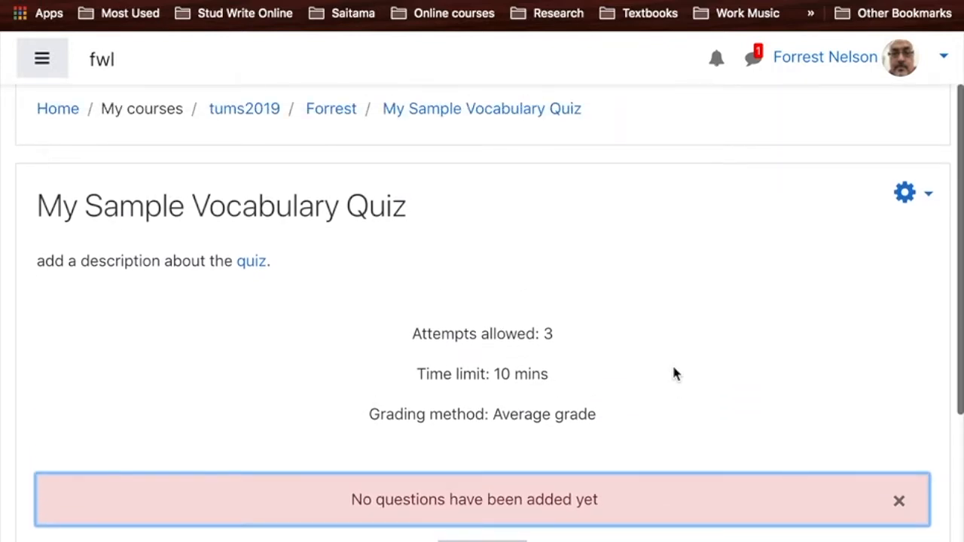
pyautogui.scroll(-1, 674, 373)
# - Open the quiz's question bank categories and go to the form for adding a category
pyautogui.click(905, 153)
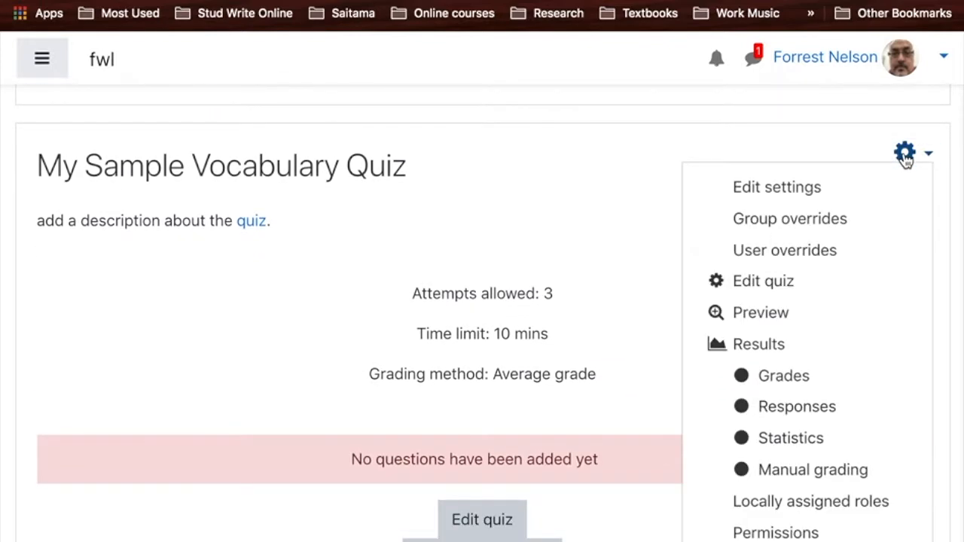
pyautogui.scroll(-5, 846, 406)
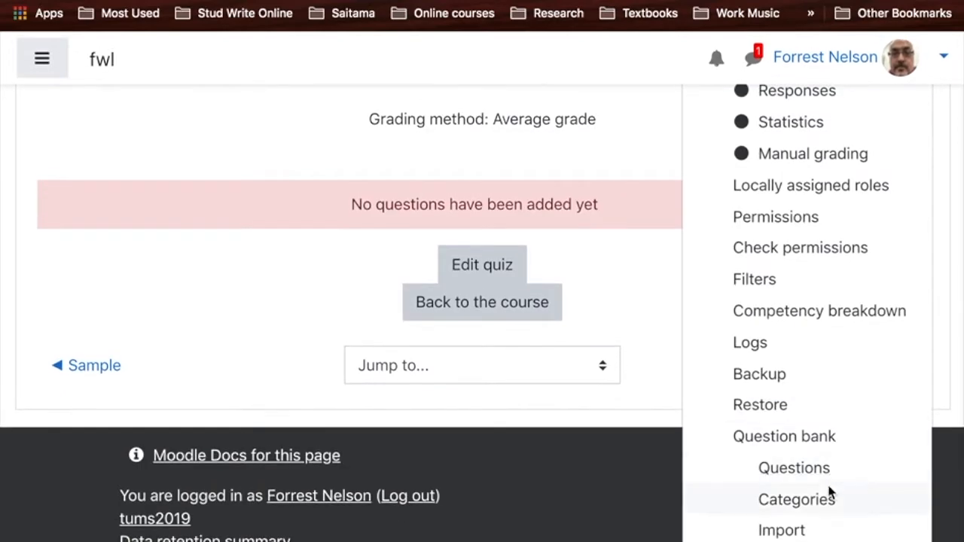
pyautogui.click(826, 499)
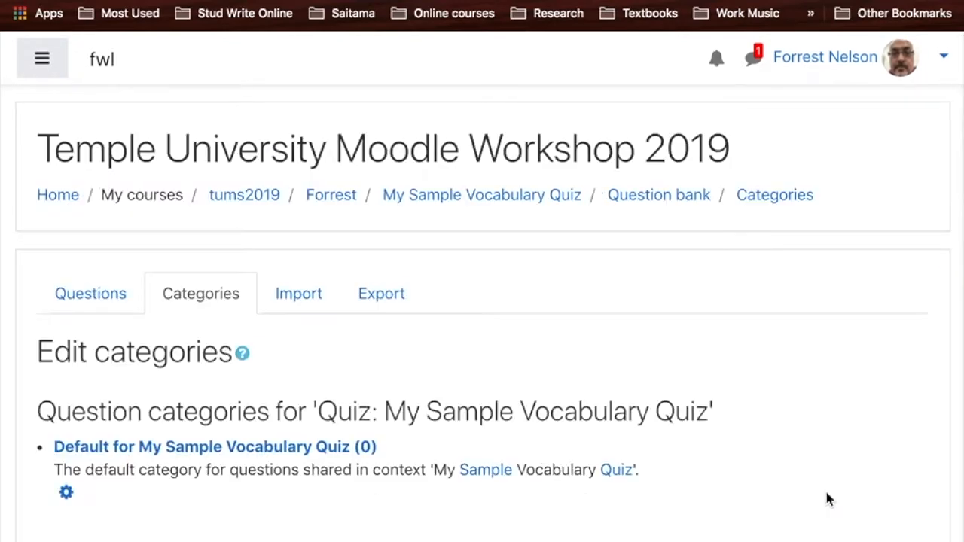
pyautogui.scroll(-15, 826, 500)
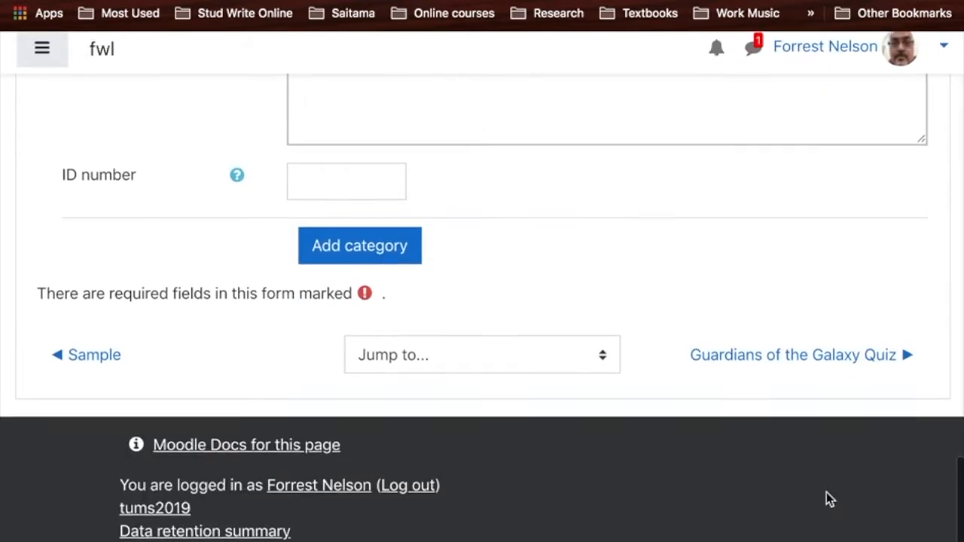
# - Set the new category's parent category to Top for Temple University Moodle Workshop 2019
pyautogui.scroll(2, 827, 494)
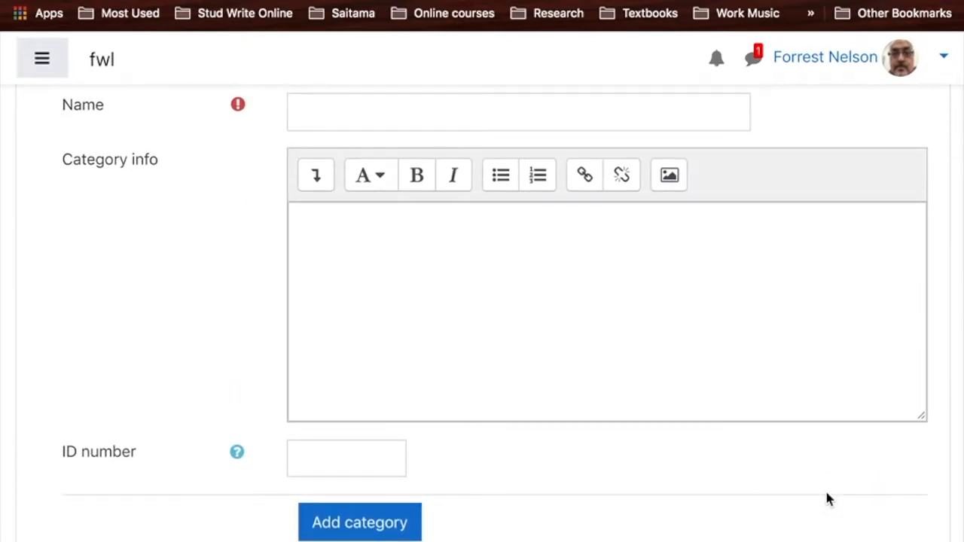
pyautogui.scroll(1, 595, 355)
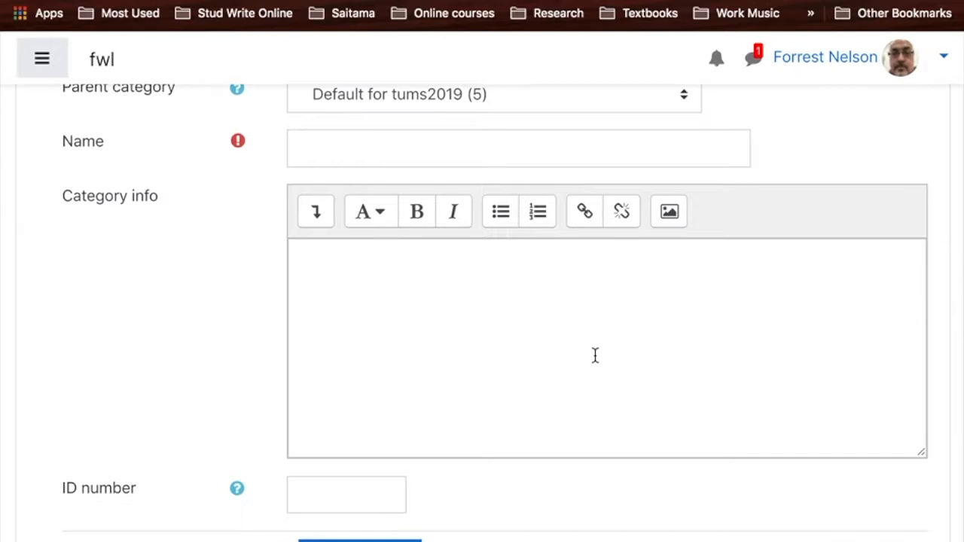
pyautogui.scroll(2, 595, 355)
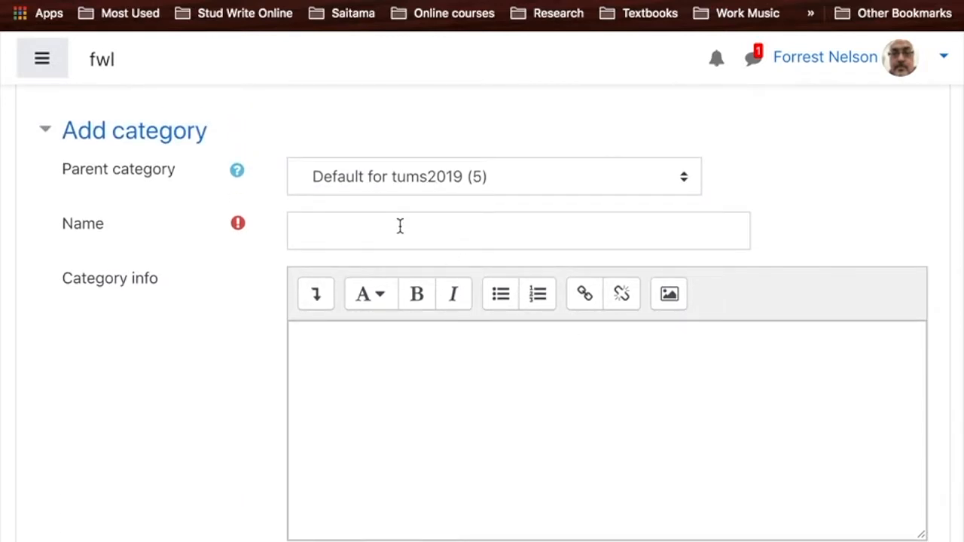
pyautogui.click(421, 234)
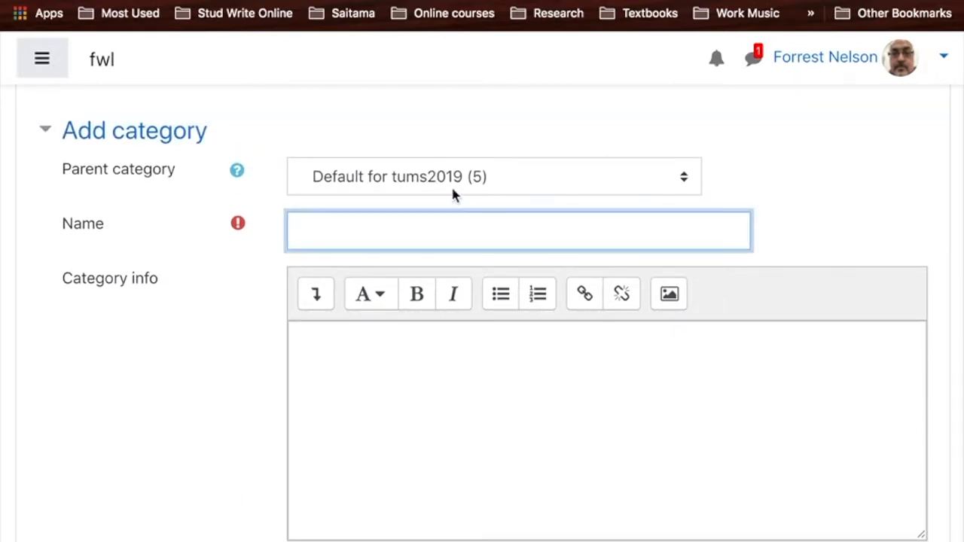
pyautogui.click(397, 185)
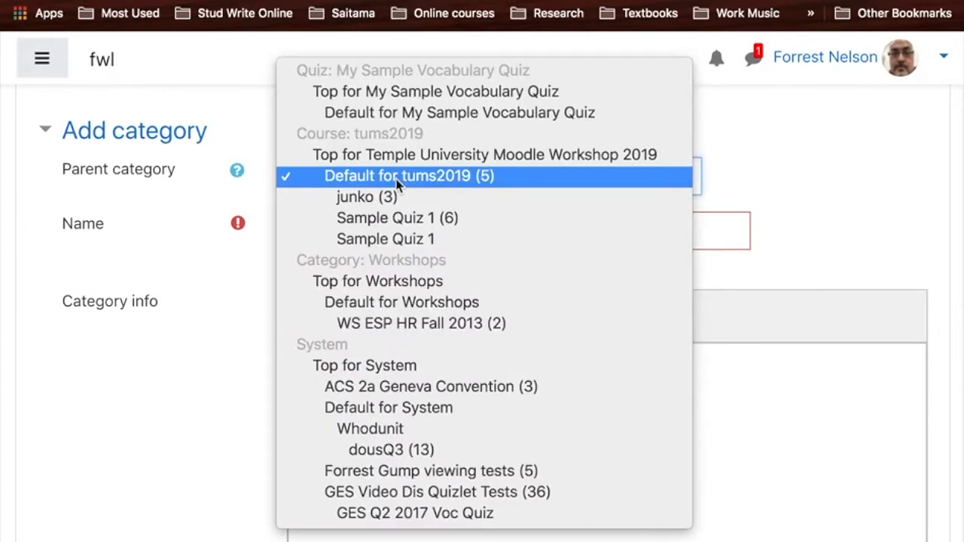
pyautogui.click(437, 155)
# - Name the category with the instructor's first name followed by "Sample Quiz", leave the category info empty, and add the category
pyautogui.click(404, 228)
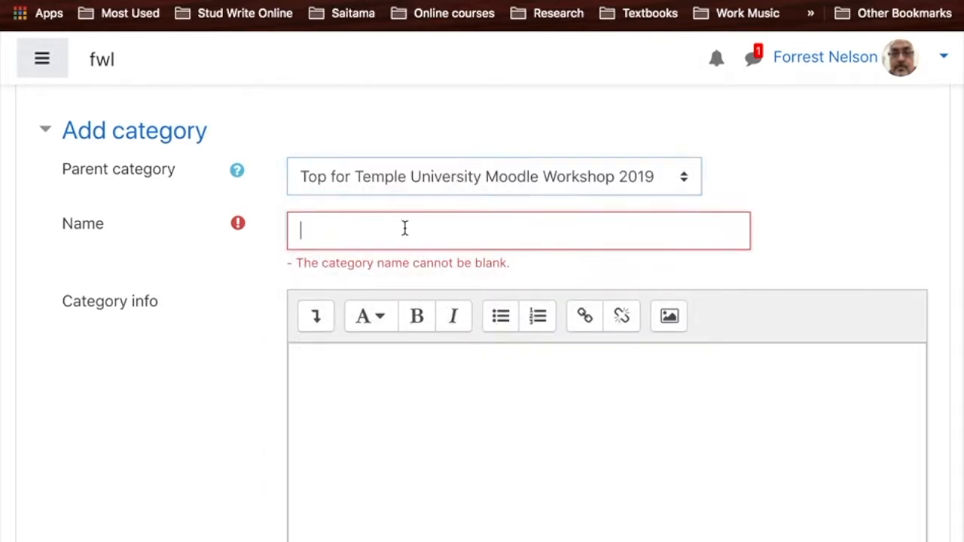
pyautogui.write('Forr')
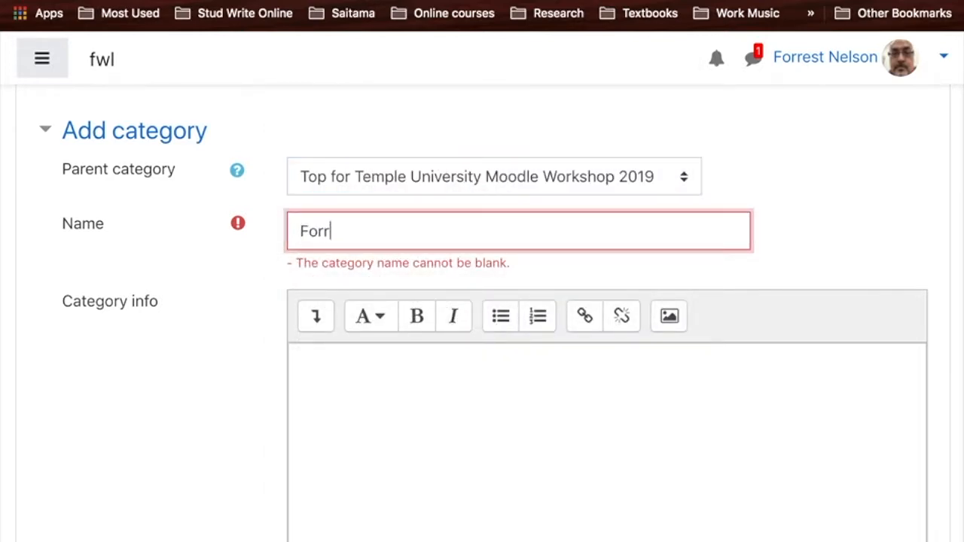
pyautogui.write('est Sample Quiz')
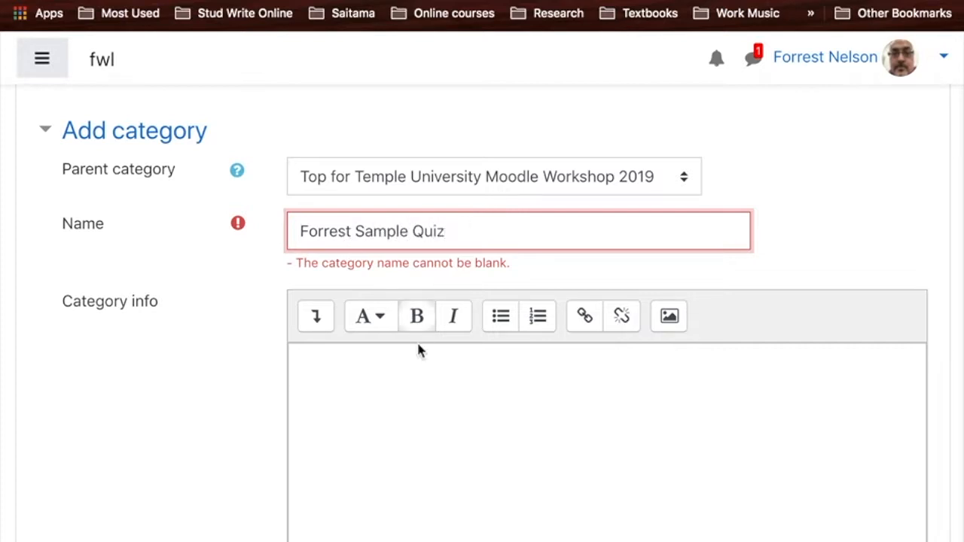
pyautogui.click(403, 389)
pyautogui.scroll(-5, 403, 389)
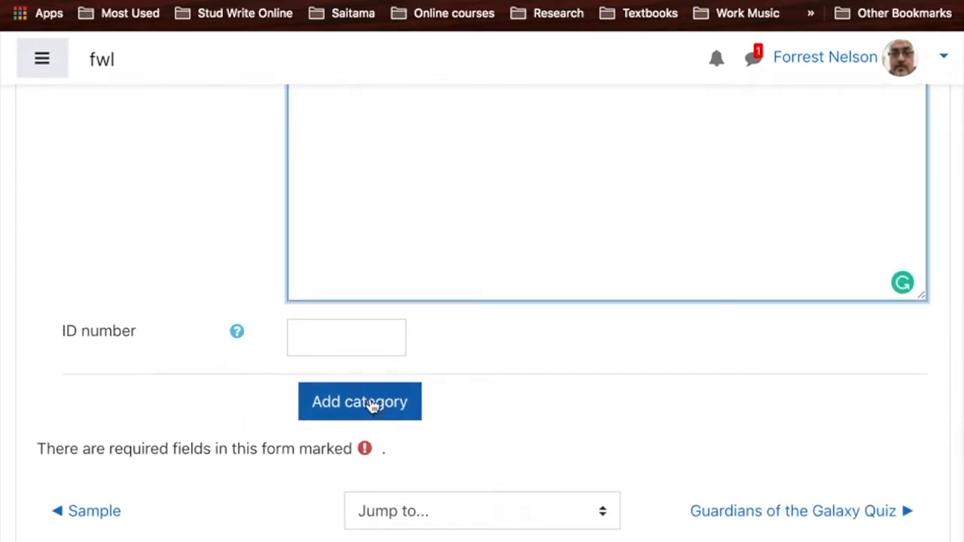
pyautogui.scroll(5, 371, 405)
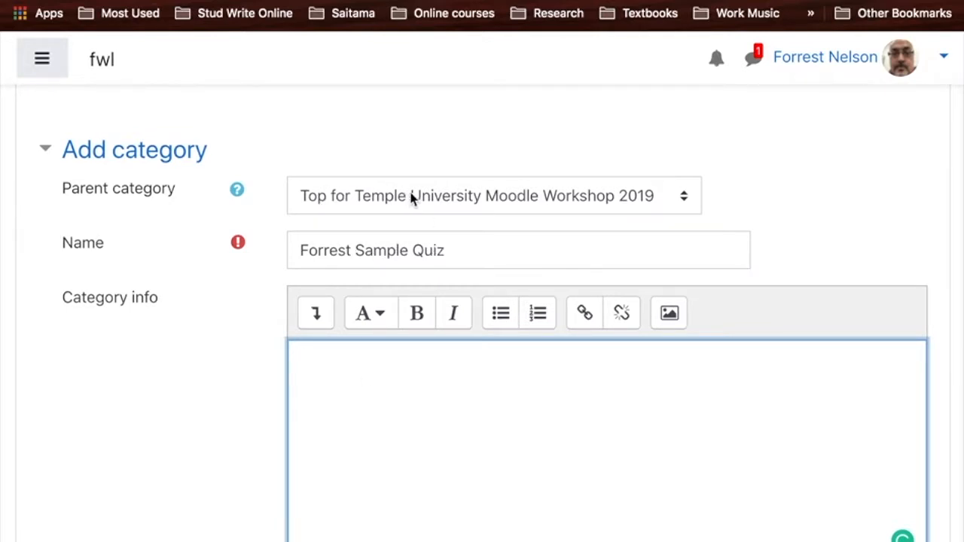
pyautogui.scroll(-5, 500, 502)
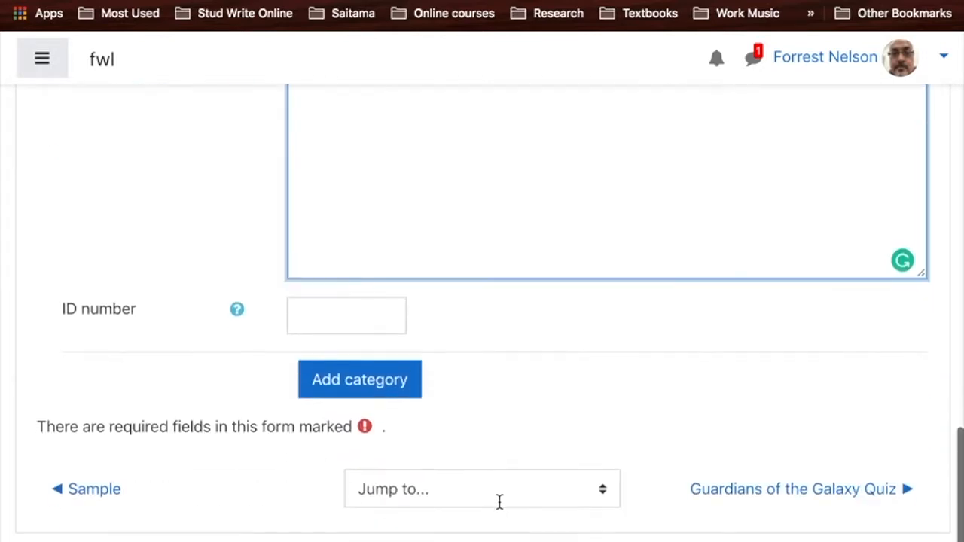
pyautogui.click(364, 393)
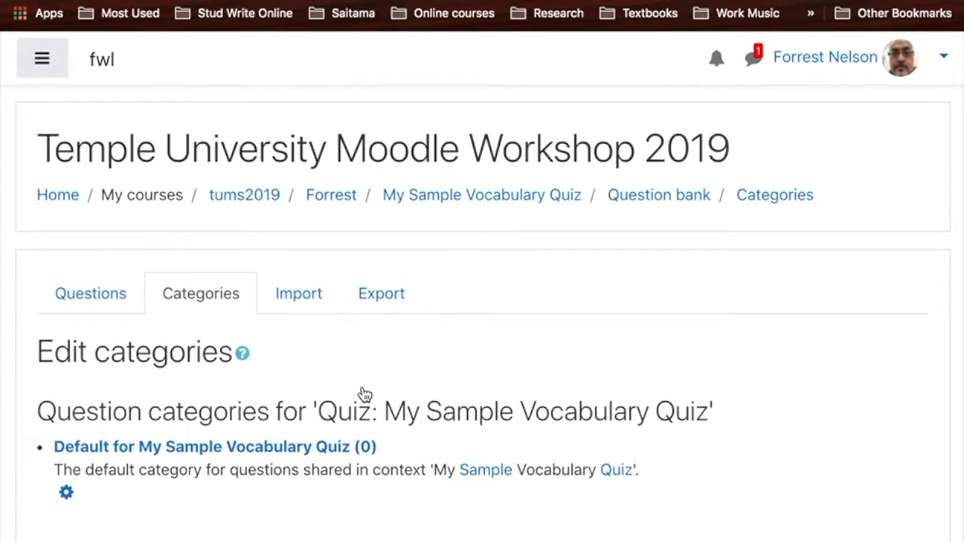
# - Open the question bank's page for importing questions from a file and look over the available file formats
pyautogui.scroll(-2, 366, 395)
pyautogui.scroll(2, 365, 395)
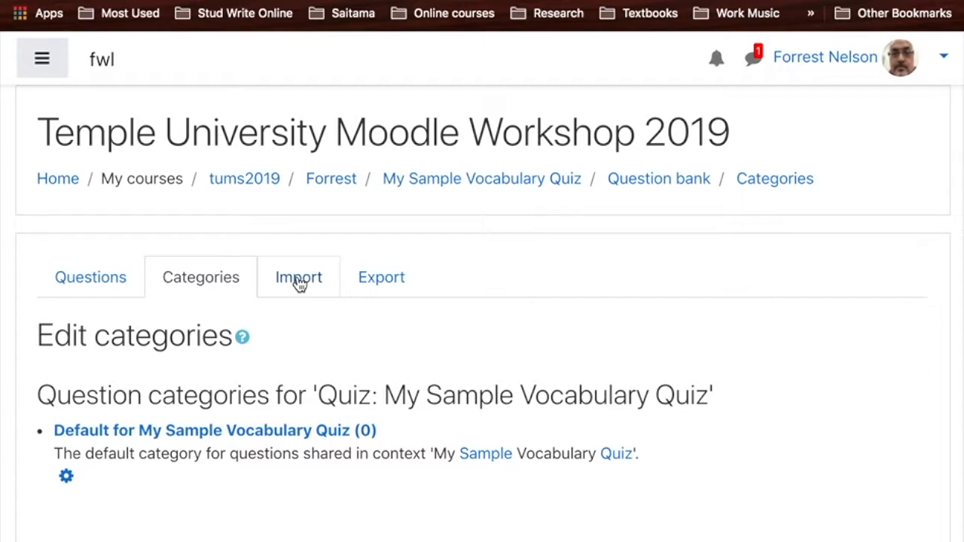
pyautogui.click(299, 283)
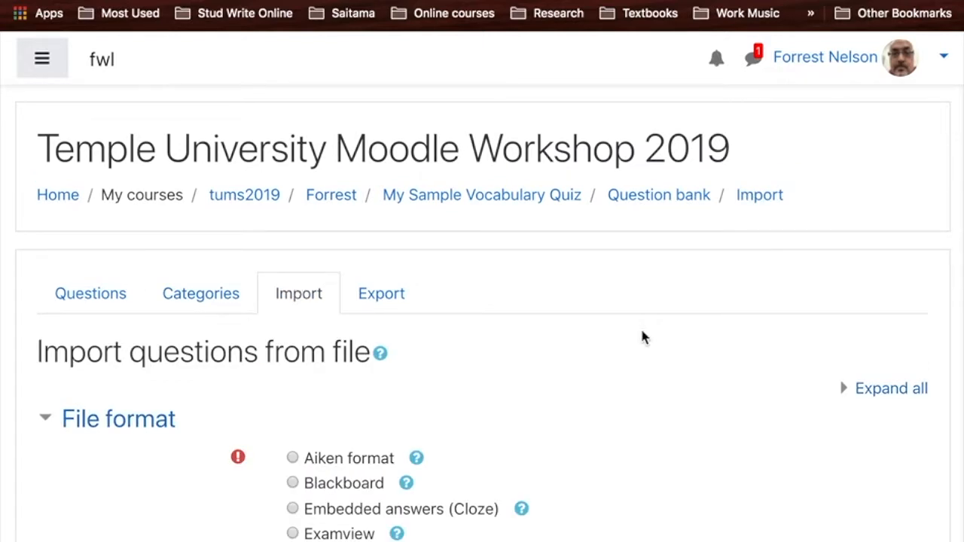
pyautogui.scroll(-4, 643, 337)
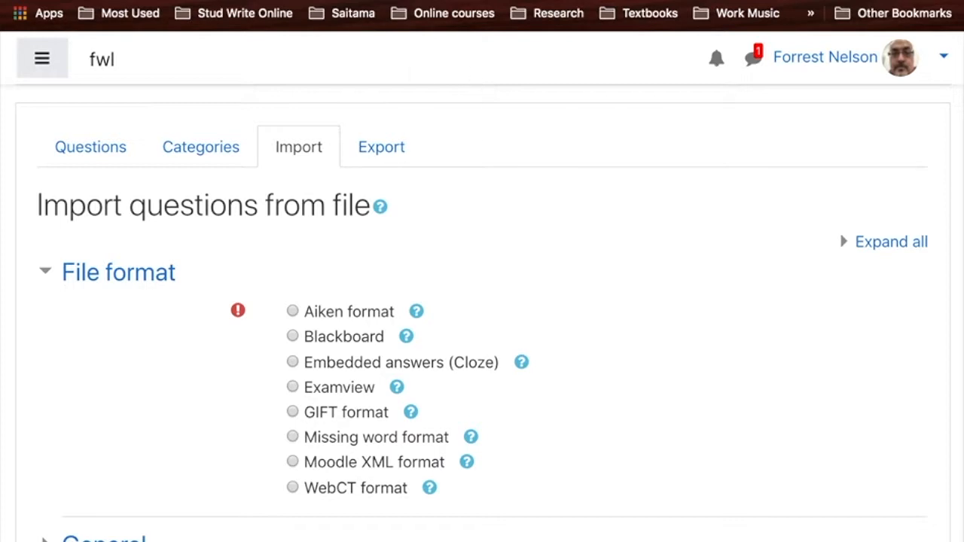
# - In a duplicate browser tab, open the Convert text file to GIFT format resource from the tums2019 course page
pyautogui.rightClick(207, 0)
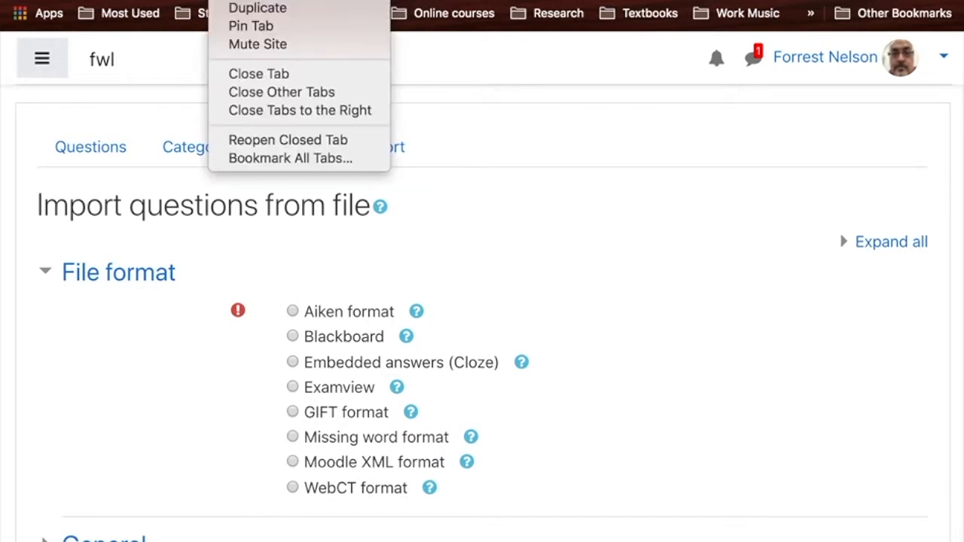
pyautogui.click(233, 8)
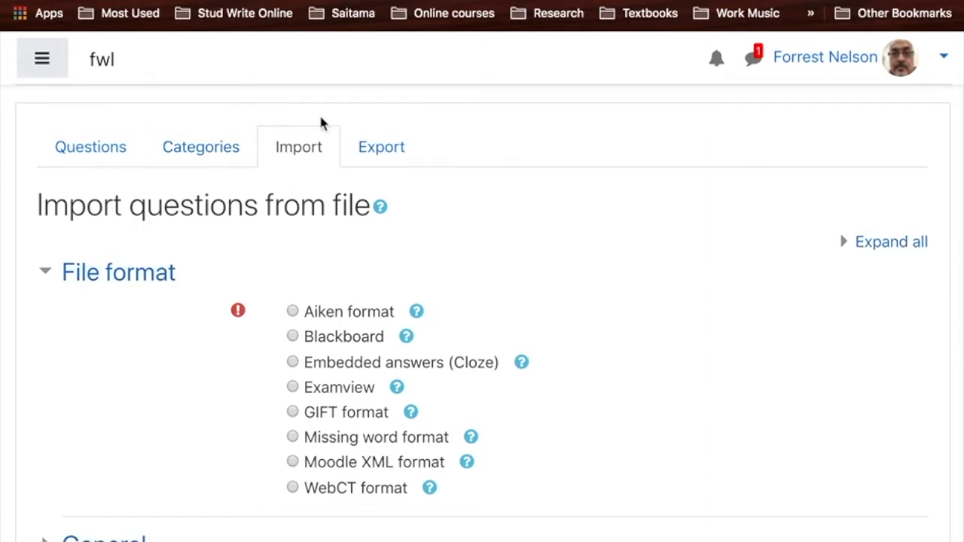
pyautogui.scroll(5, 332, 140)
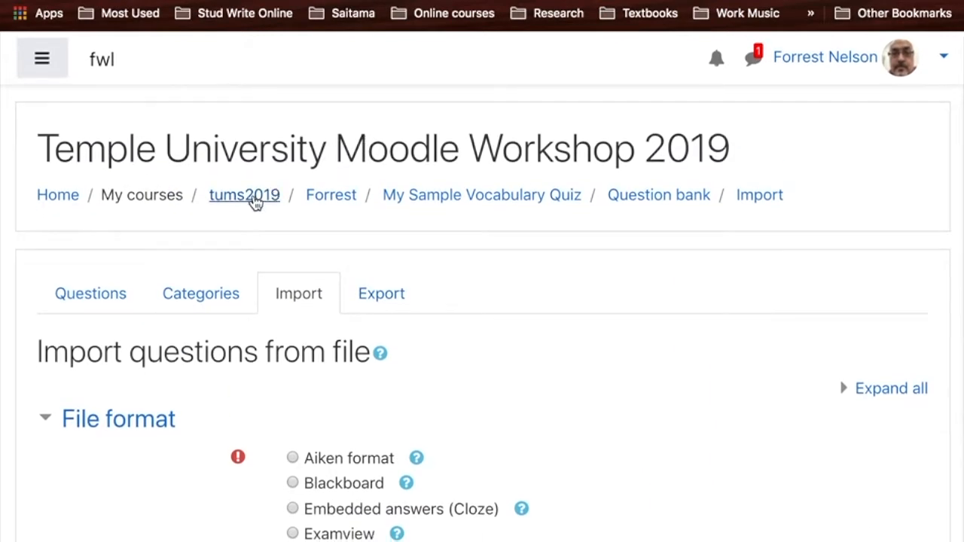
pyautogui.click(255, 198)
pyautogui.scroll(-10, 254, 202)
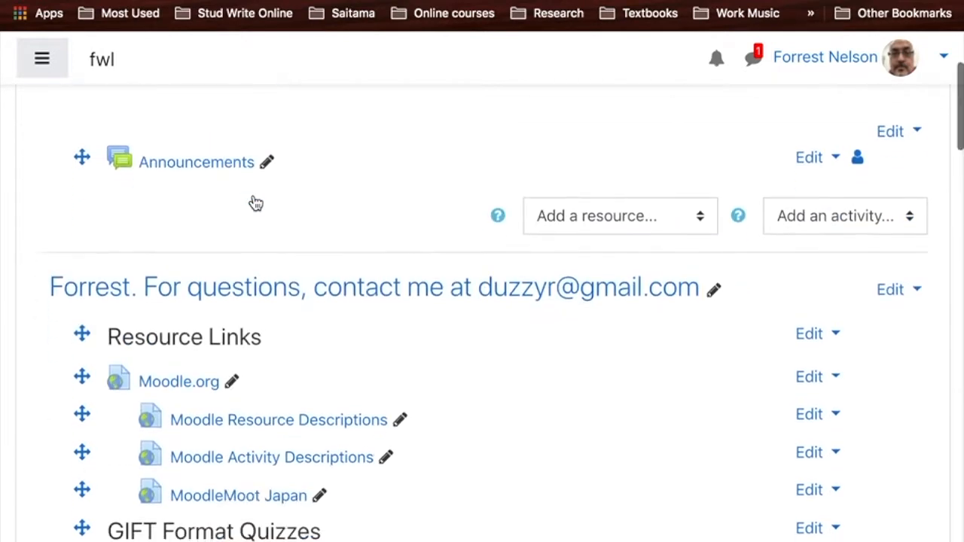
pyautogui.scroll(-1, 256, 204)
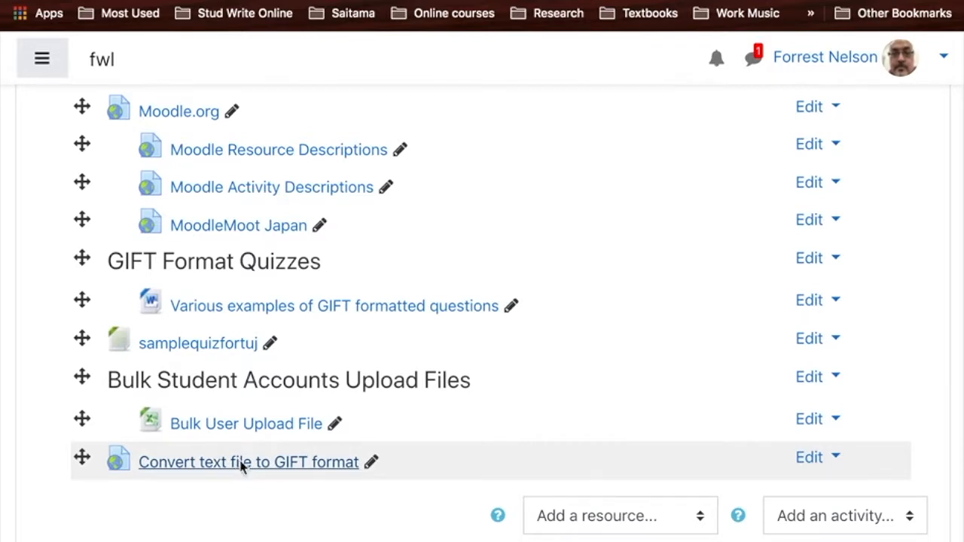
pyautogui.click(240, 464)
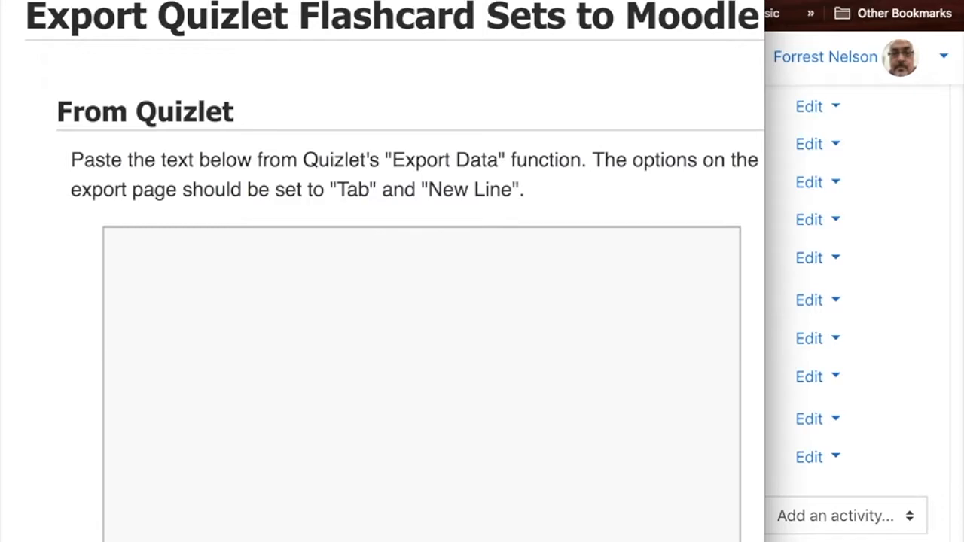
# - Close the converter's pop-up window, switch to Quizlet in a new browser tab, and open the set named My study set
pyautogui.press('super+w')
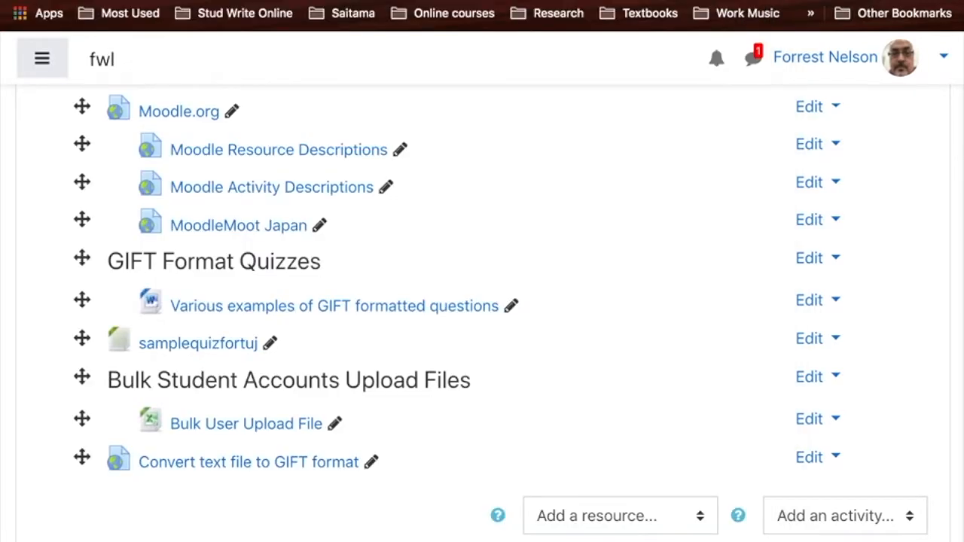
pyautogui.press('super+t')
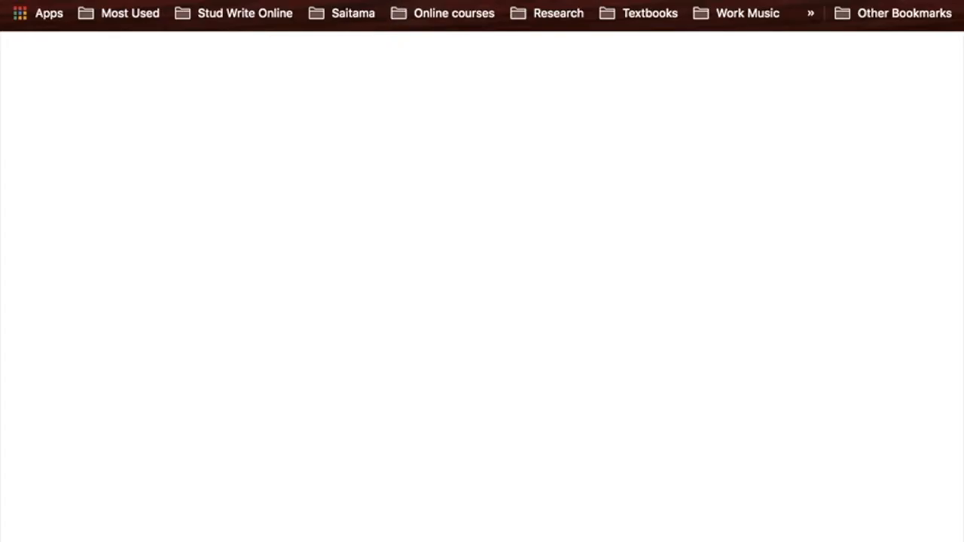
pyautogui.write('http://pin13.net/quizlet/')
pyautogui.press('Return')
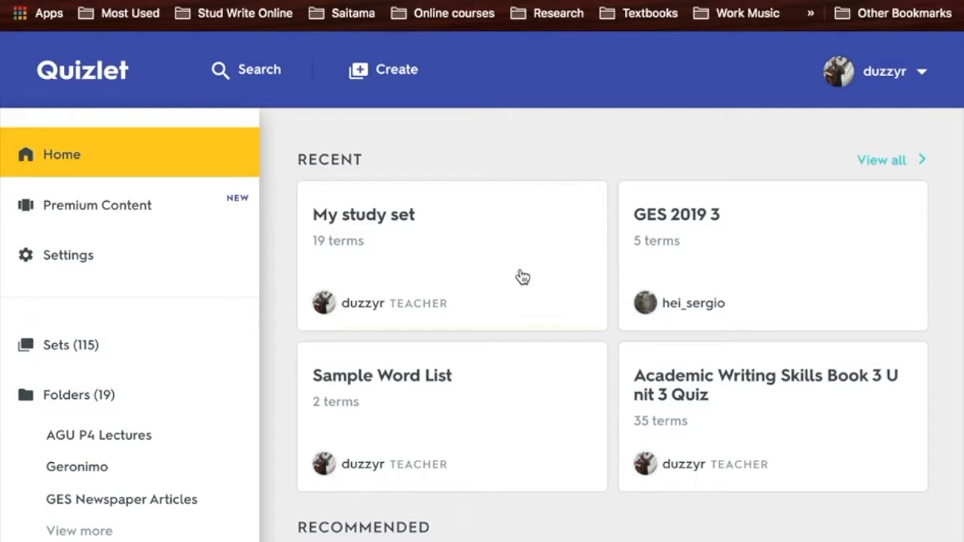
pyautogui.click(409, 238)
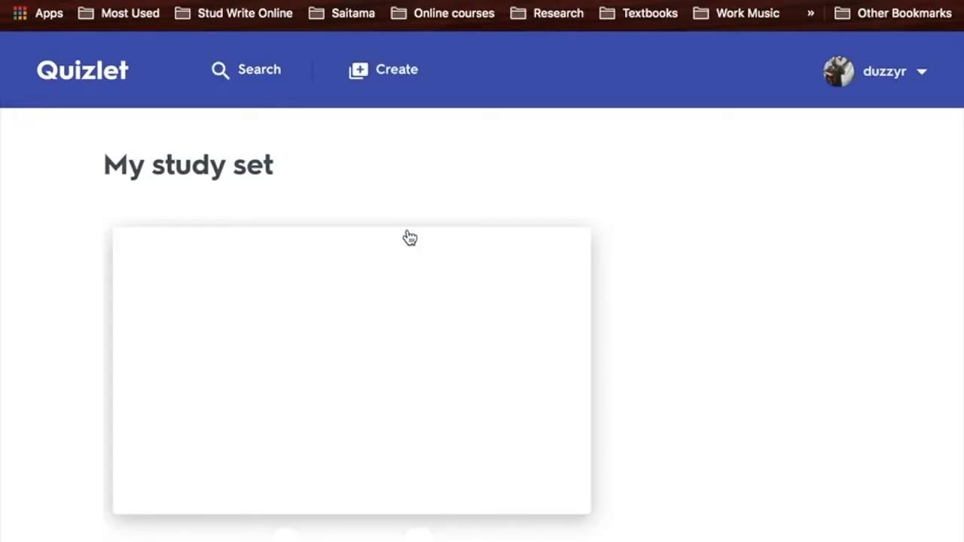
# - Open the export options of My study set and copy the exported text with Tab and New line separators
pyautogui.scroll(-6, 409, 238)
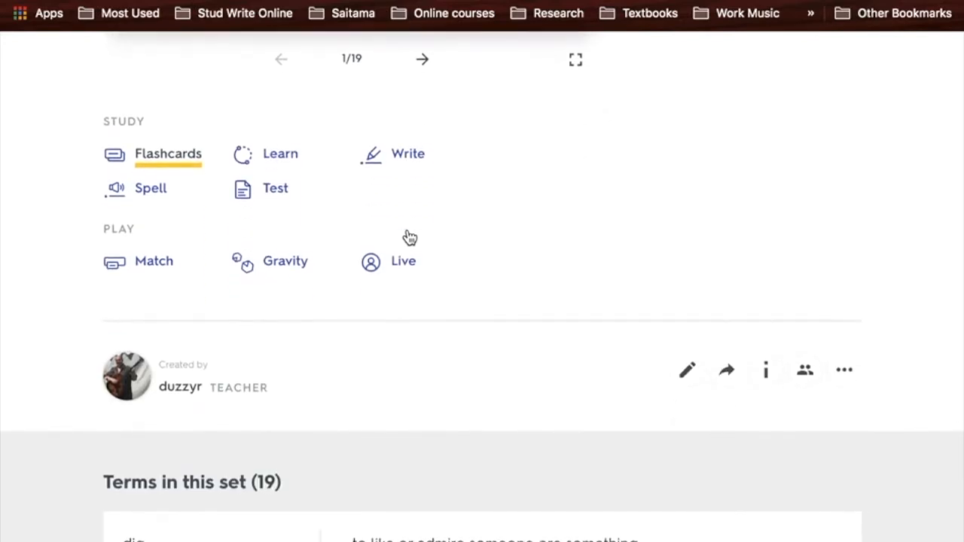
pyautogui.click(844, 370)
pyautogui.scroll(-2, 845, 371)
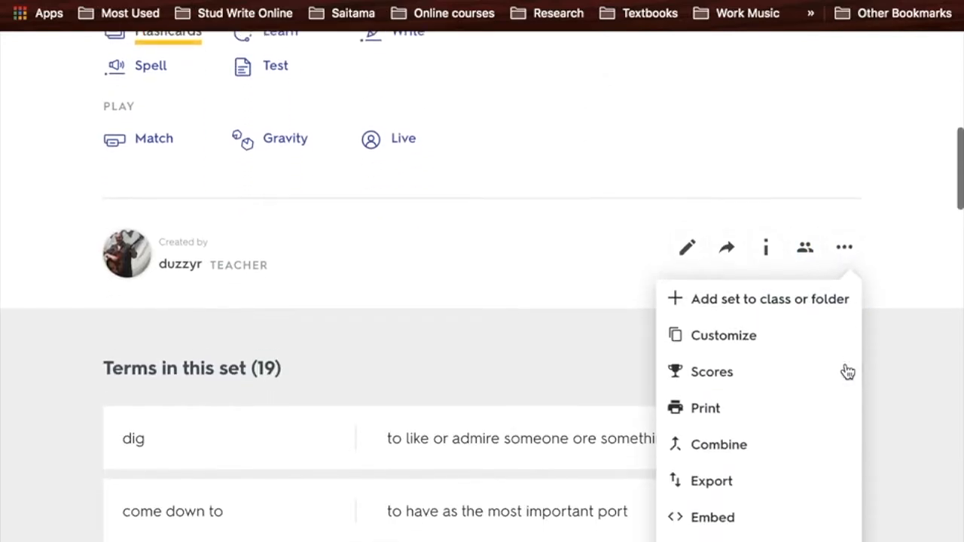
pyautogui.scroll(-1, 848, 372)
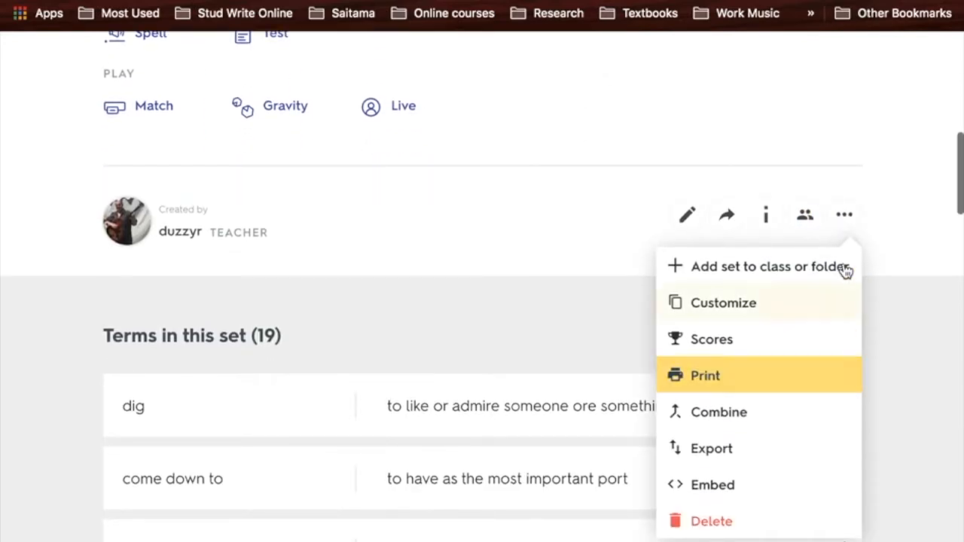
pyautogui.click(728, 457)
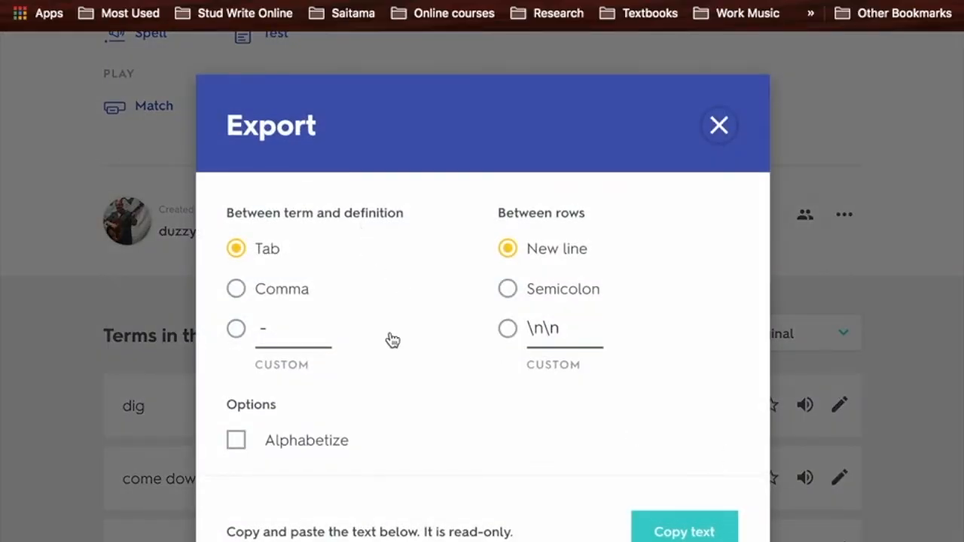
pyautogui.scroll(-5, 393, 341)
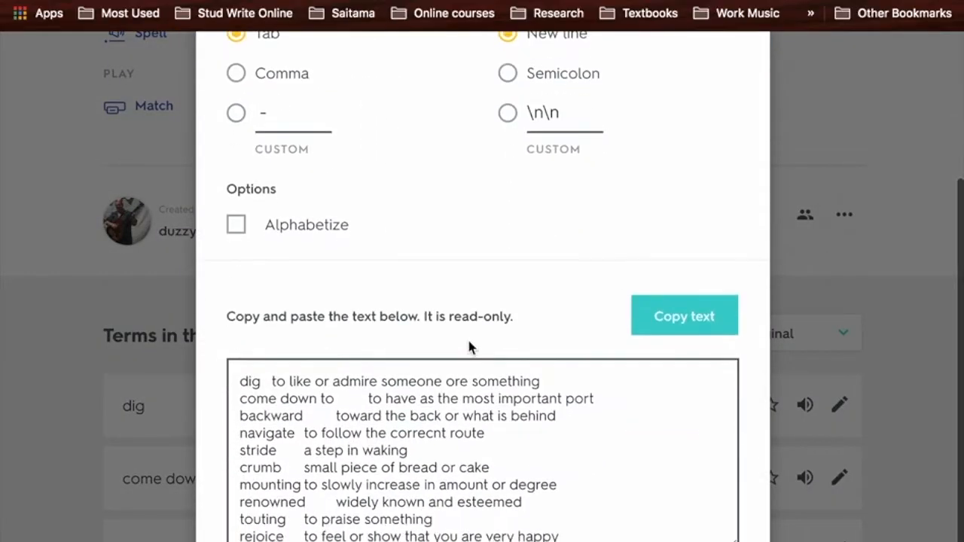
pyautogui.click(680, 322)
pyautogui.press('super+c')
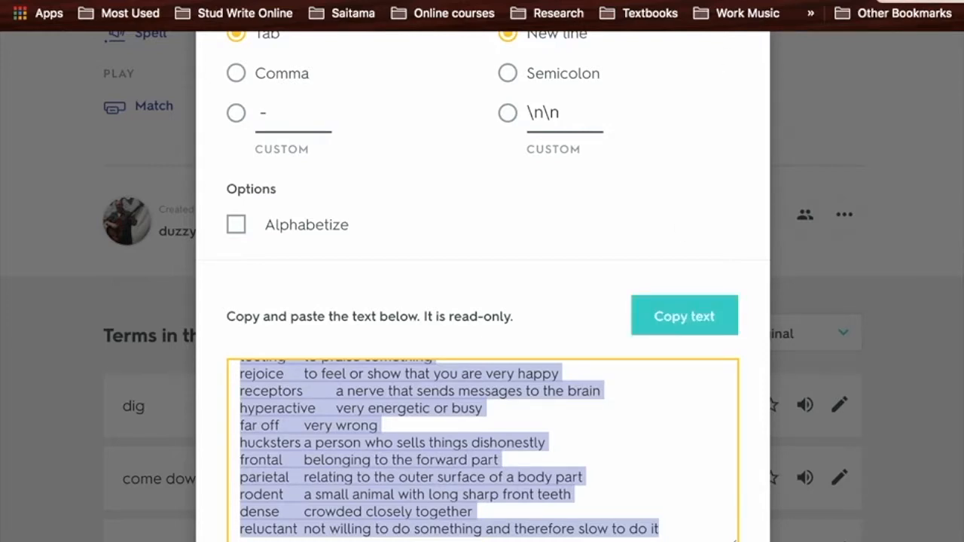
# - Switch to the Export Quizlet Flashcard Sets to Moodle page and paste the copied terms into the From Quizlet box
pyautogui.hotkey('ctrl', 'Tab')
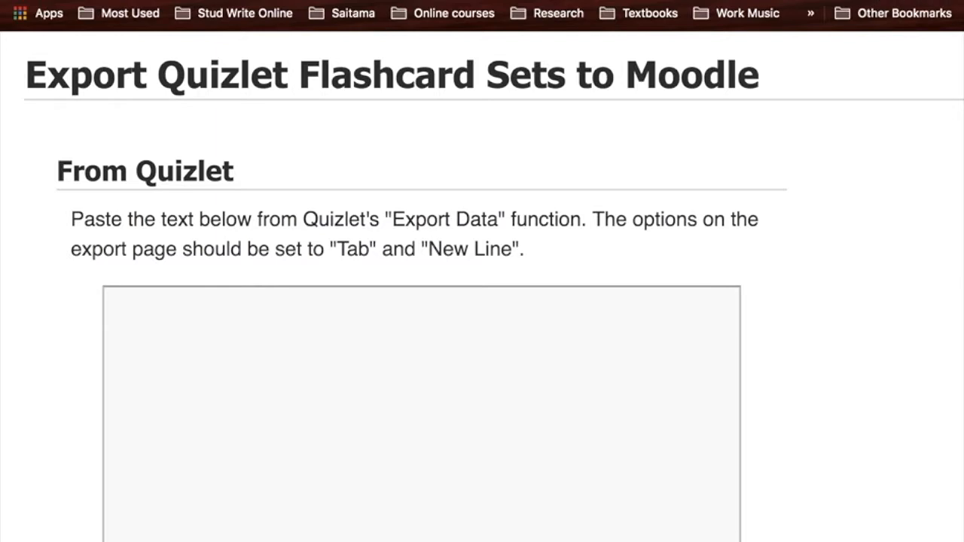
pyautogui.click(388, 349)
pyautogui.press('super+v')
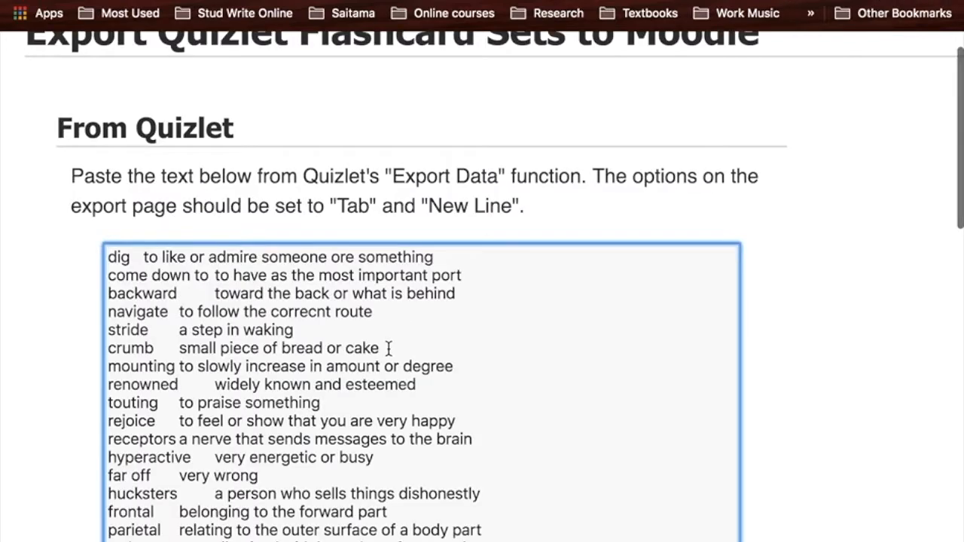
pyautogui.scroll(-3, 389, 349)
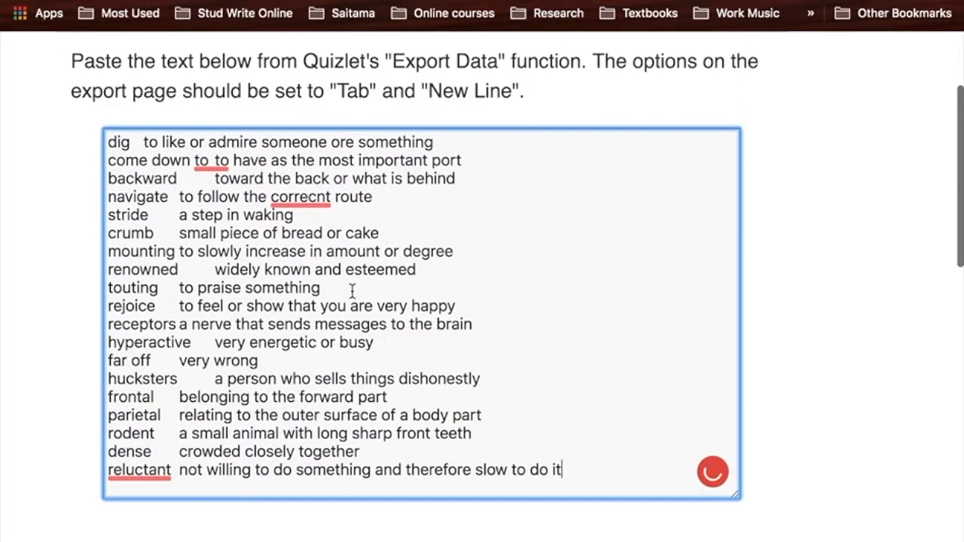
# - Apply the suggested corrections in the pasted terms: "correct" for "correcnt", a single "to" for "to to", and "or" for "ore"
pyautogui.moveTo(300, 196)
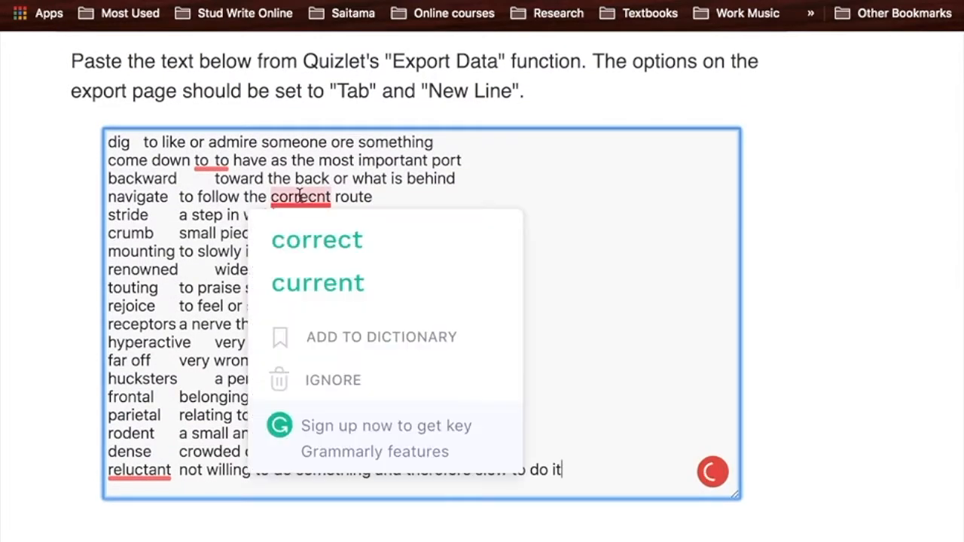
pyautogui.click(305, 239)
pyautogui.moveTo(210, 165)
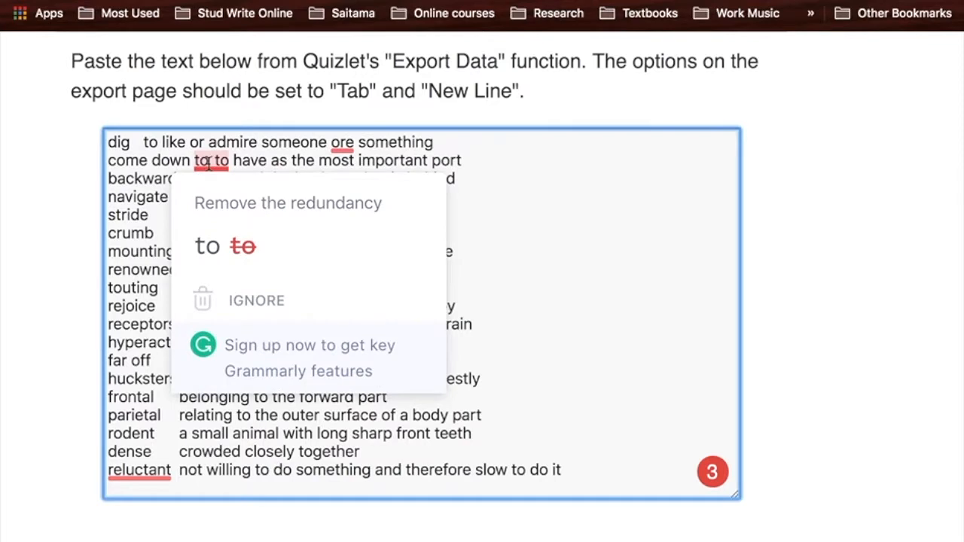
pyautogui.click(211, 245)
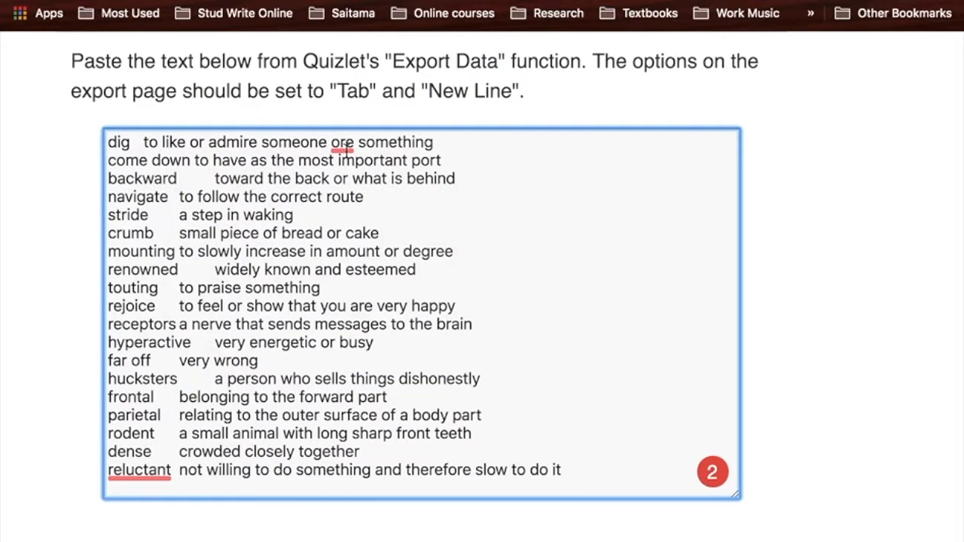
pyautogui.moveTo(343, 147)
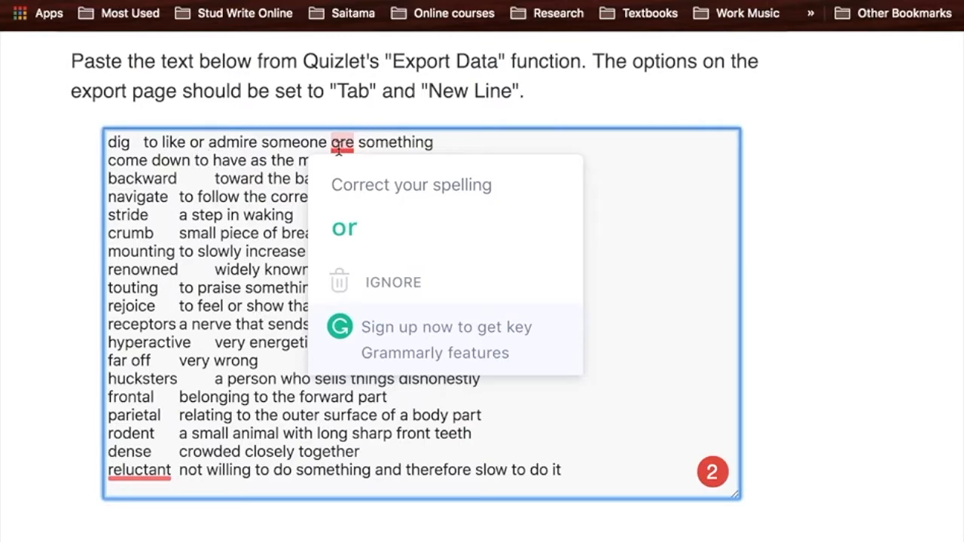
pyautogui.click(344, 227)
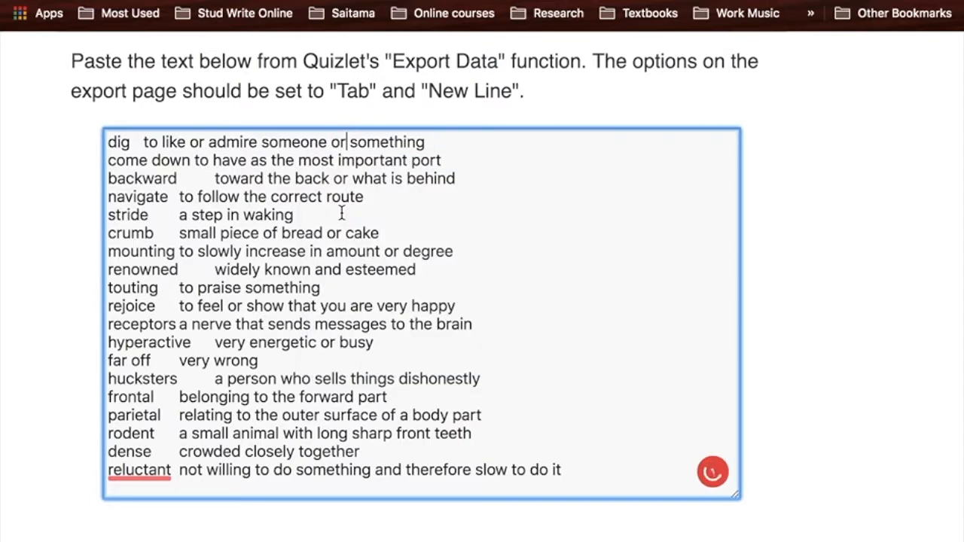
# - Try the suggested comma after "reluctant", remove it, and put the gap back before that term's definition
pyautogui.moveTo(140, 476)
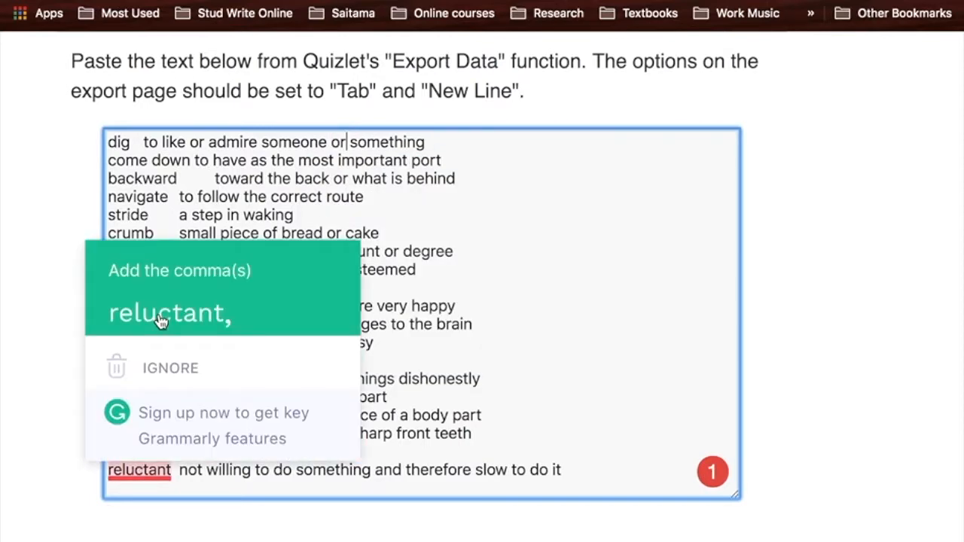
pyautogui.click(159, 314)
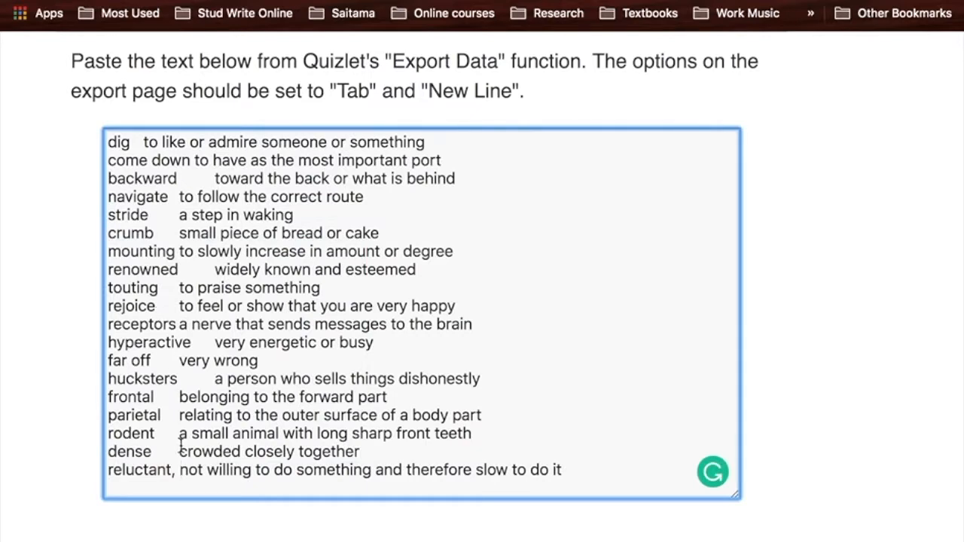
pyautogui.press('BackSpace')
pyautogui.press('BackSpace')
pyautogui.scroll(-5, 180, 444)
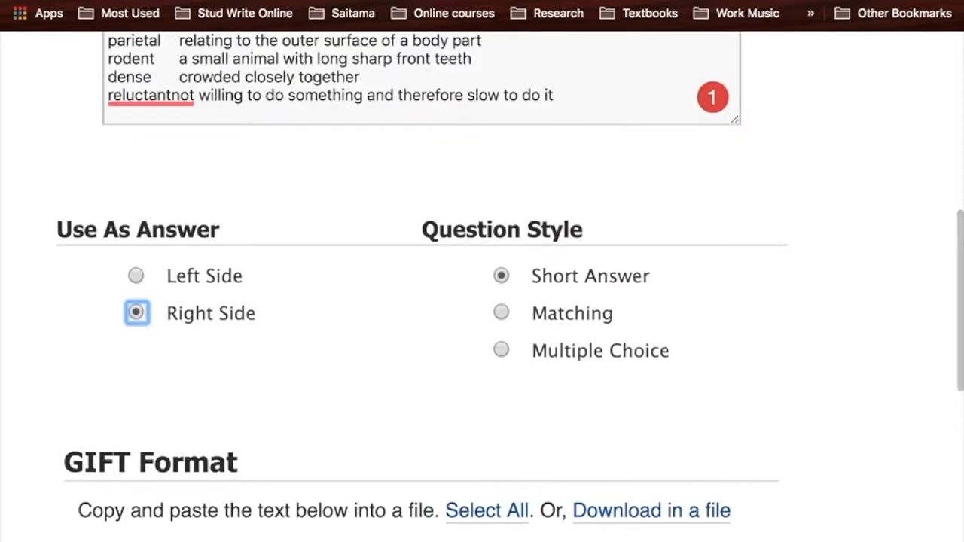
pyautogui.scroll(2, 307, 309)
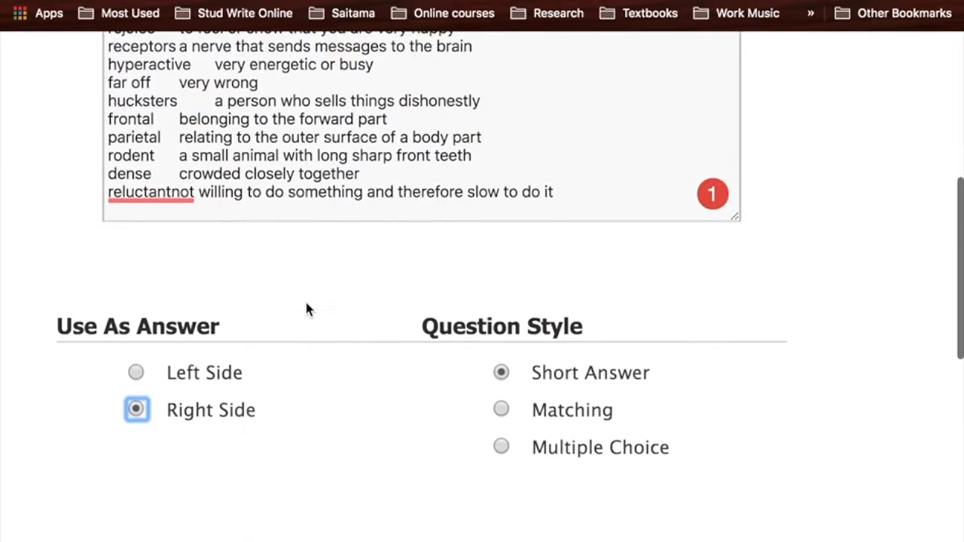
pyautogui.click(173, 193)
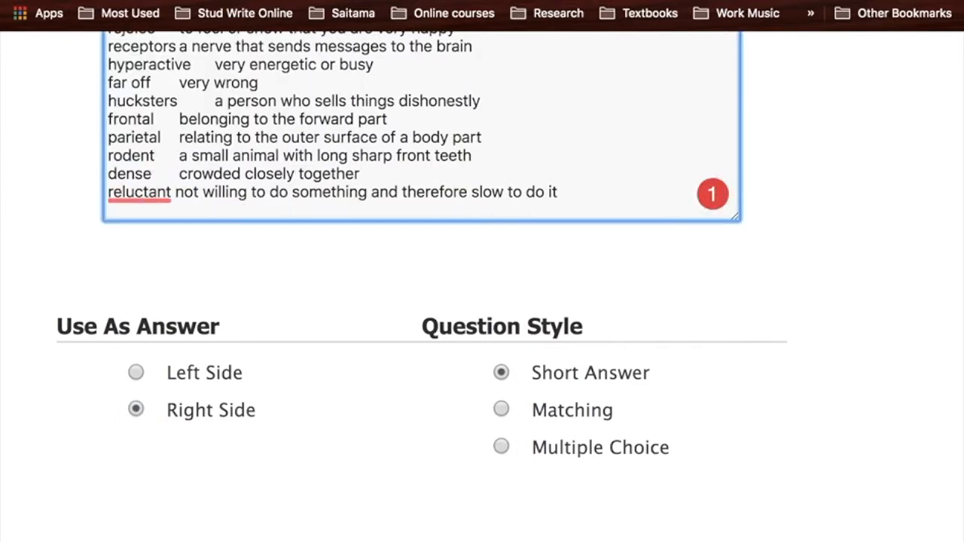
pyautogui.press('BackSpace')
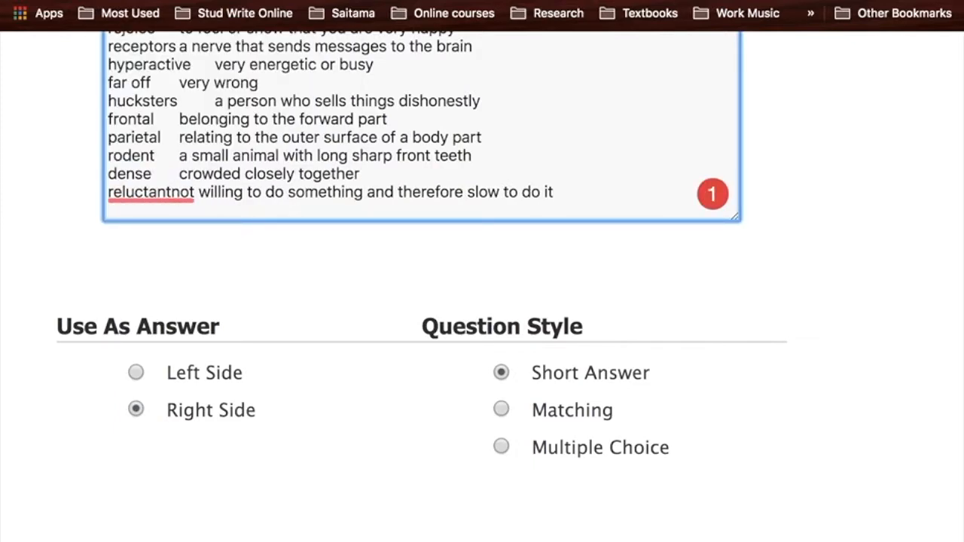
pyautogui.press('Tab')
pyautogui.hscroll(1, 167, 196)
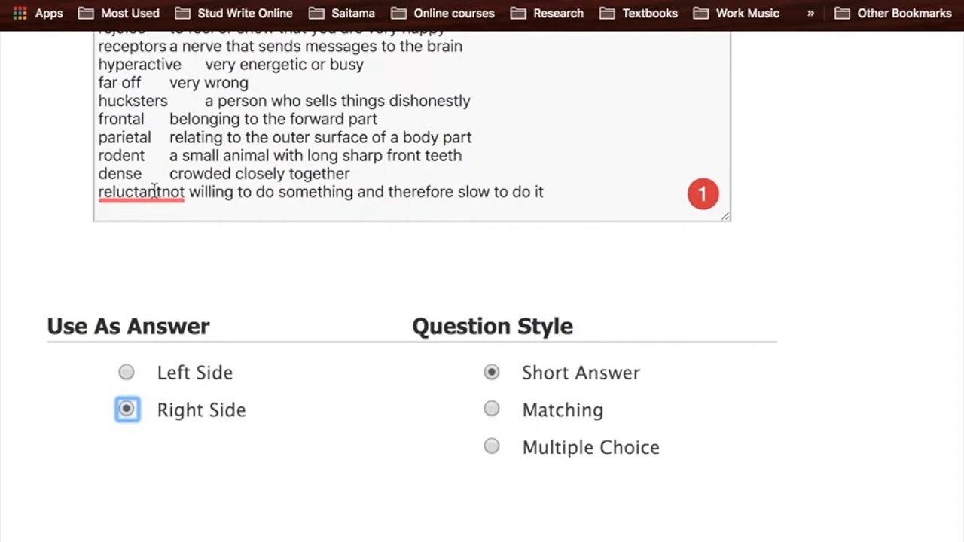
pyautogui.click(160, 192)
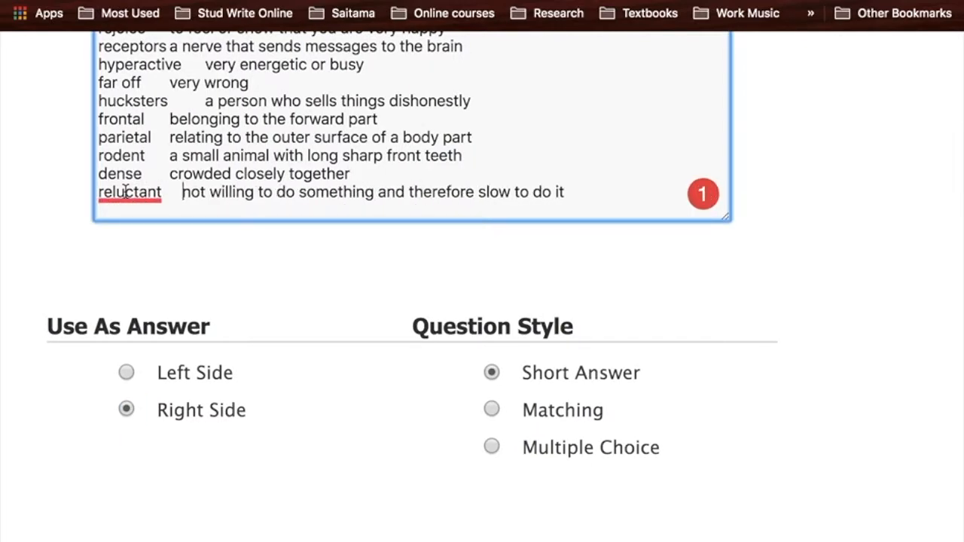
# - Set the question style to Matching and review the generated GIFT text
pyautogui.scroll(-3, 489, 254)
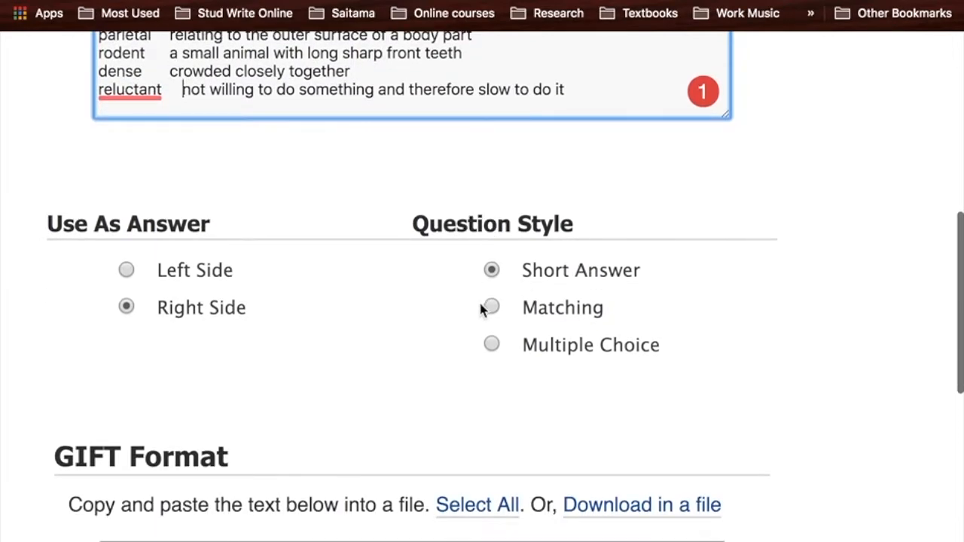
pyautogui.click(491, 309)
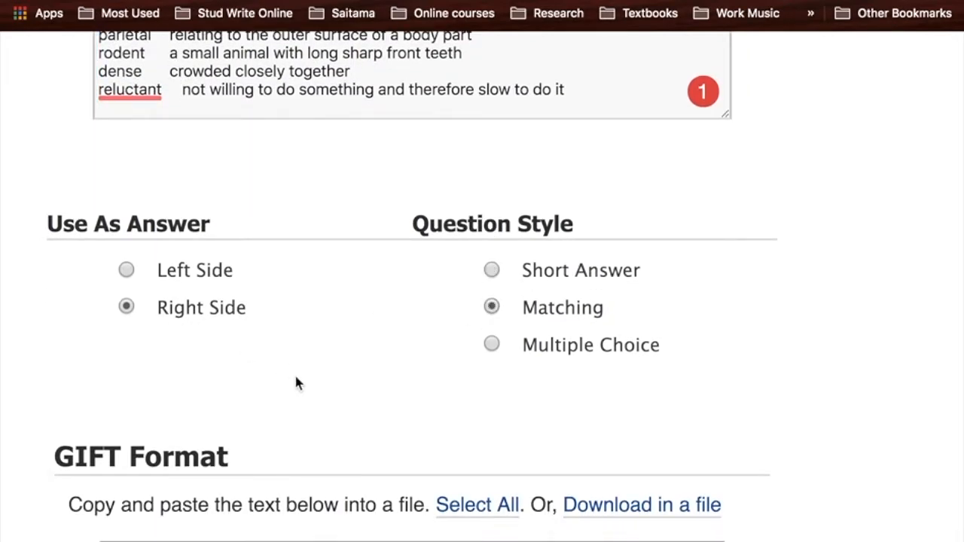
pyautogui.scroll(4, 296, 379)
pyautogui.scroll(-10, 296, 379)
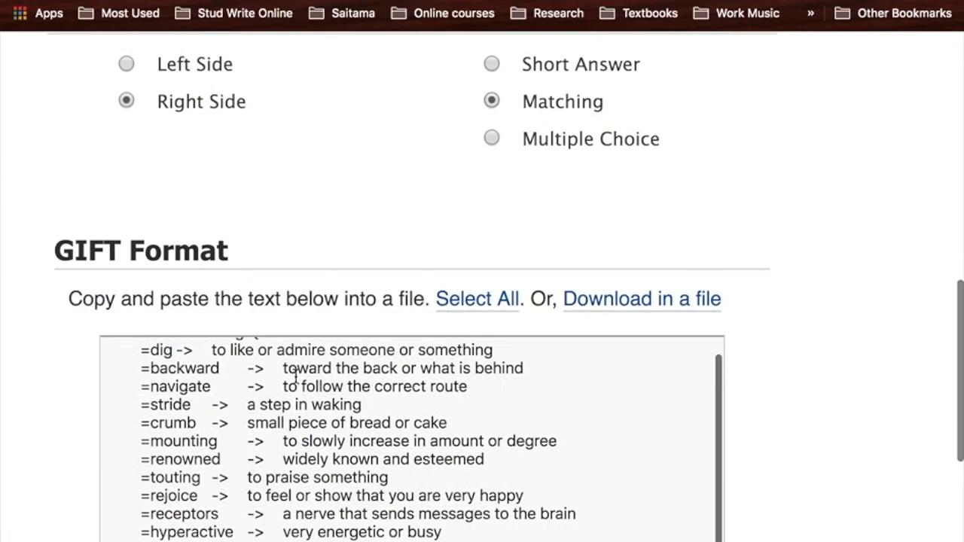
pyautogui.scroll(-4, 56, 451)
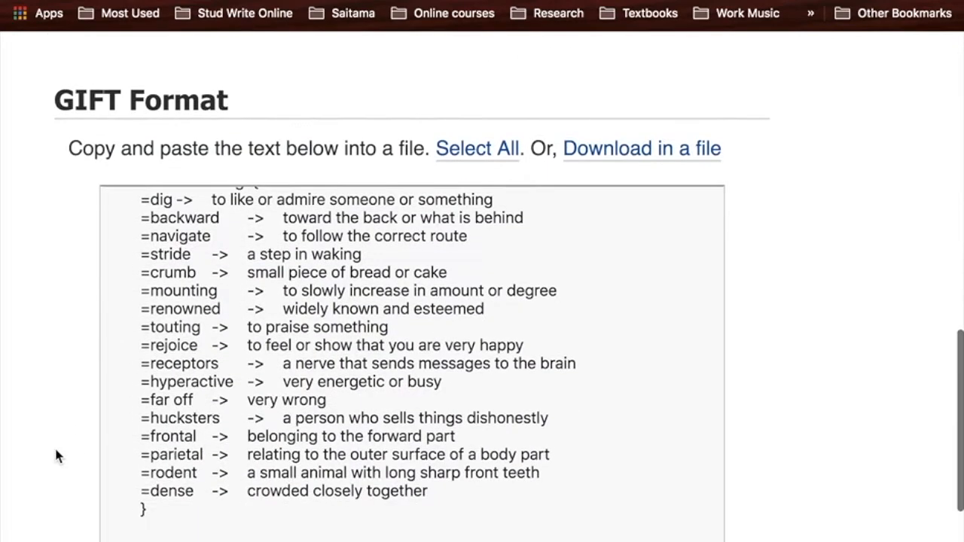
pyautogui.scroll(-1, 56, 456)
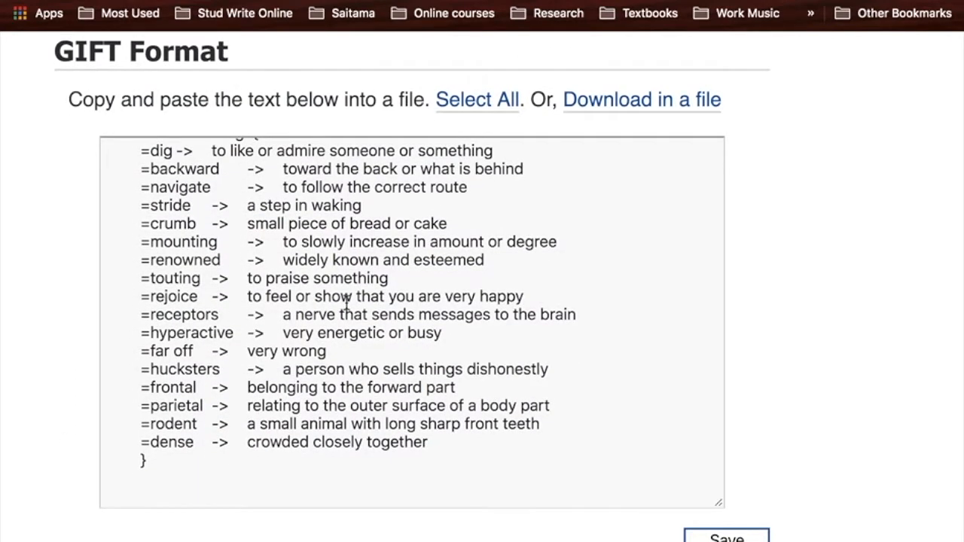
pyautogui.scroll(1, 347, 302)
pyautogui.scroll(5, 28, 227)
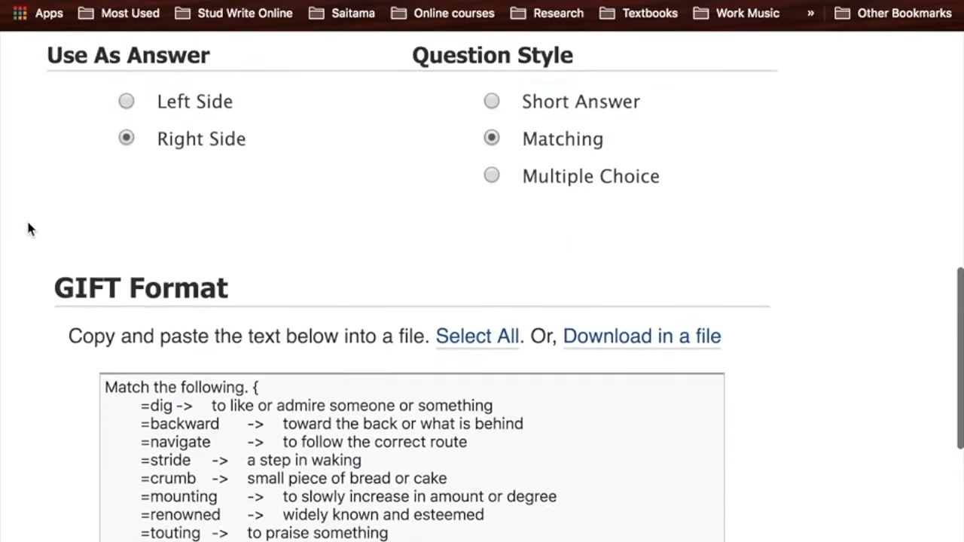
# - Use the left side as the answer and review the definition-to-term pairs in the GIFT text
pyautogui.scroll(1, 28, 228)
pyautogui.click(125, 159)
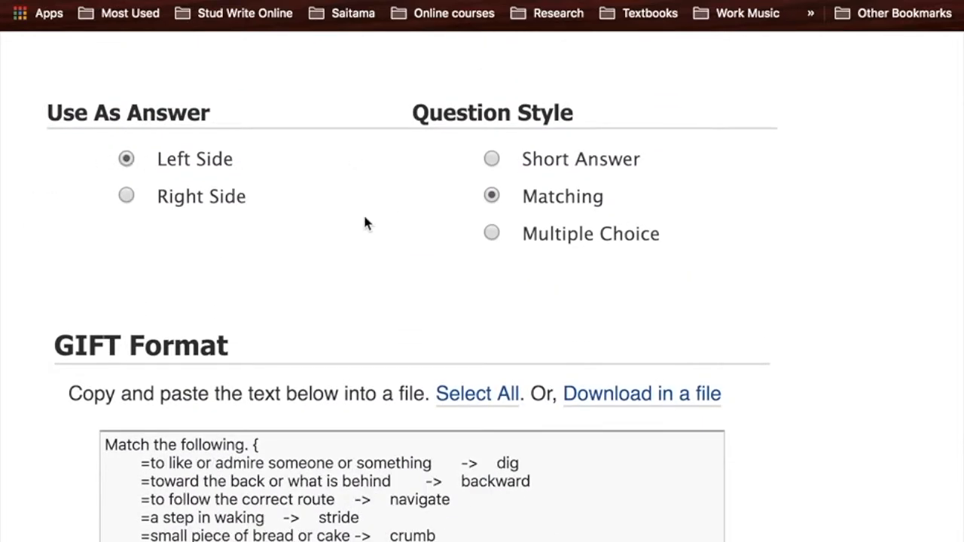
pyautogui.scroll(-4, 363, 223)
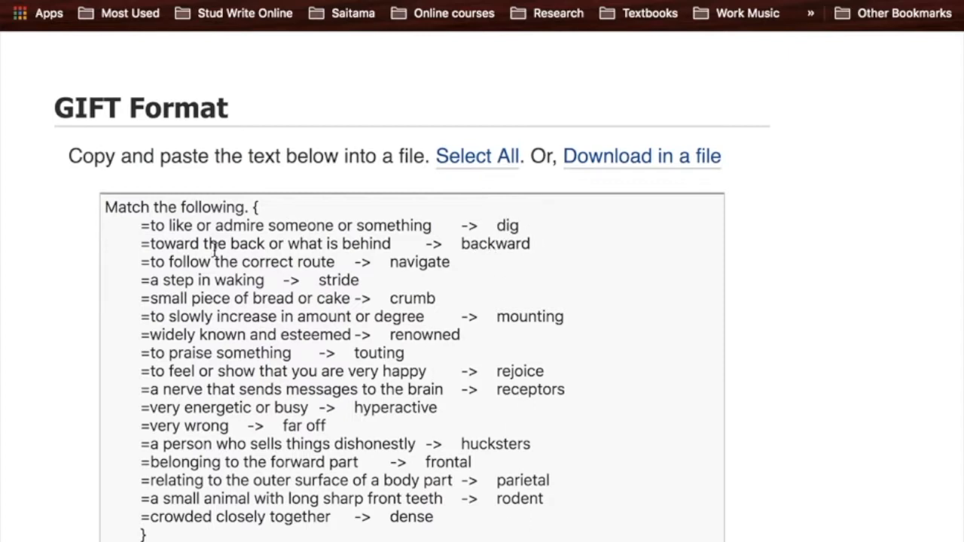
pyautogui.moveTo(148, 225); pyautogui.dragTo(346, 229)
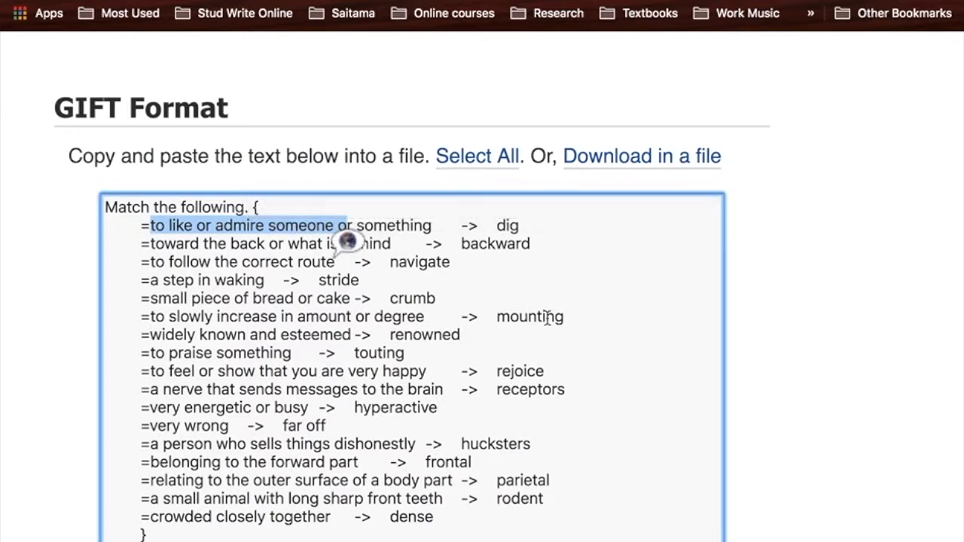
pyautogui.click(828, 348)
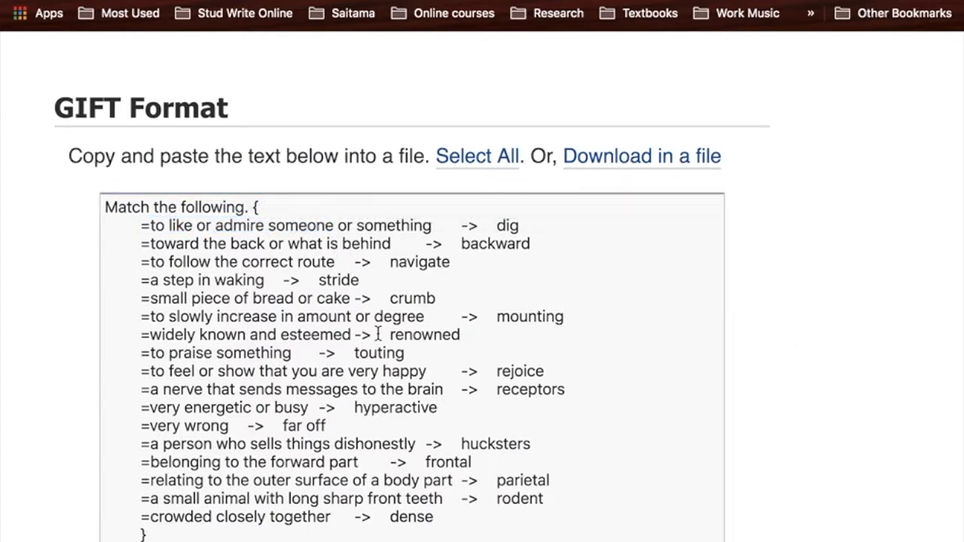
# - Save the GIFT text as a file, open QuizletData (1).txt, and insert "Test1." before "Match the following."
pyautogui.scroll(-1, 378, 333)
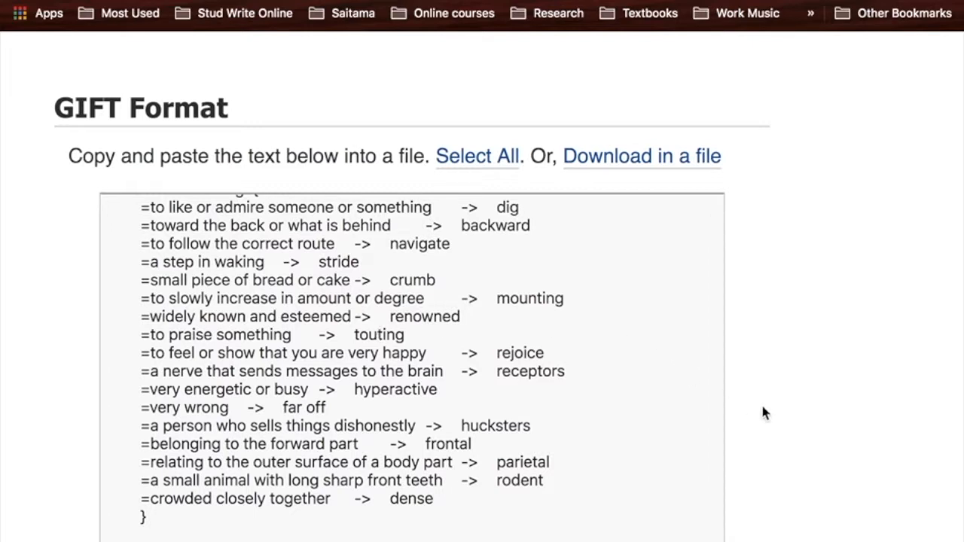
pyautogui.scroll(-3, 791, 417)
pyautogui.click(727, 478)
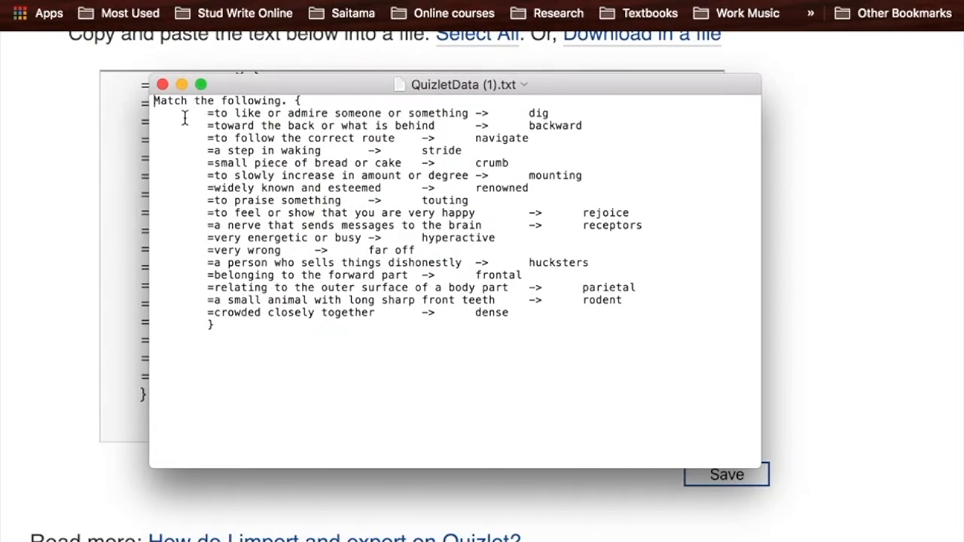
pyautogui.write('Tes')
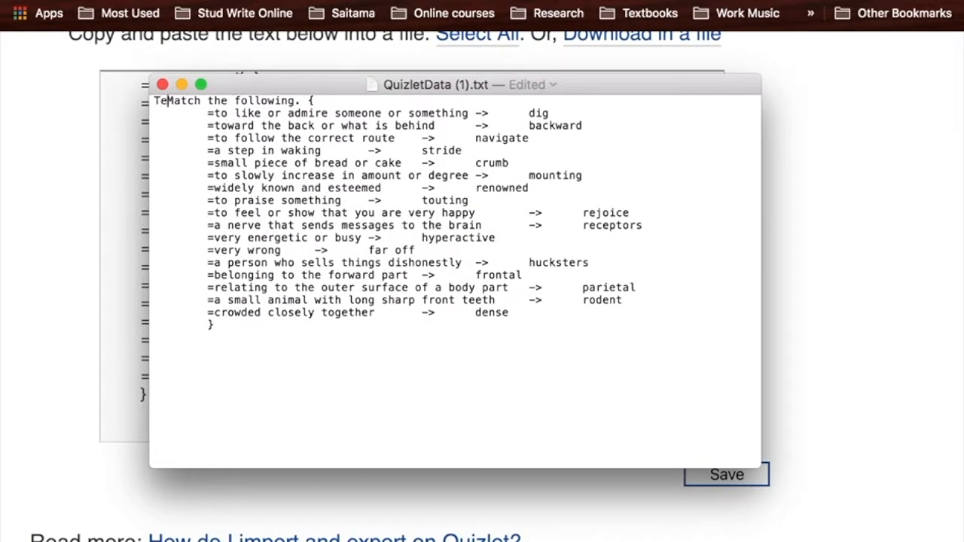
pyautogui.write('t1')
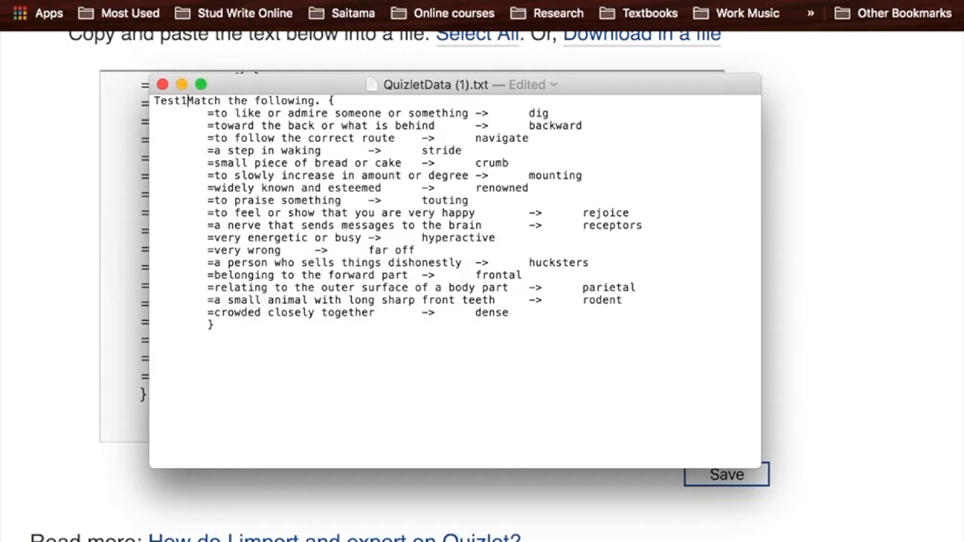
pyautogui.write('.')
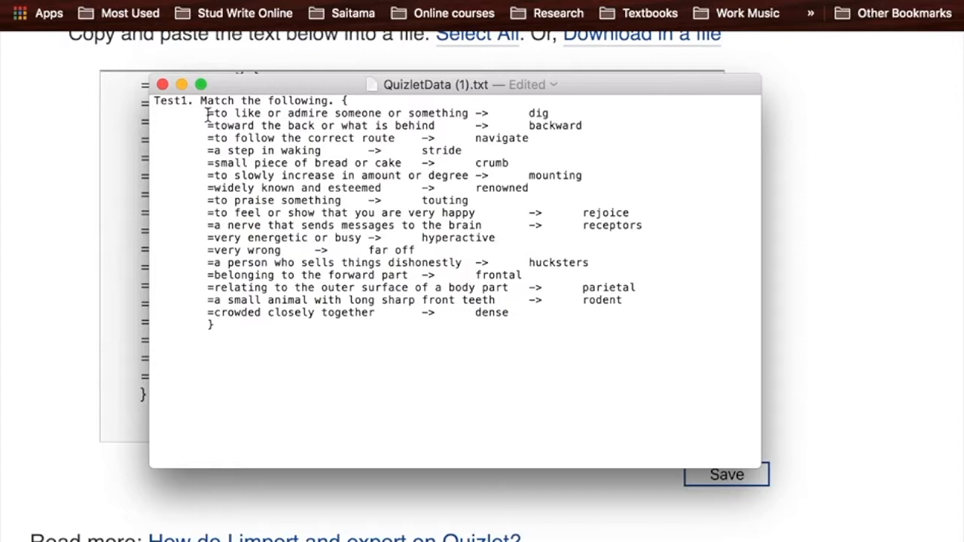
# - Remove the indentation from every answer line and the closing brace in QuizletData (1).txt
pyautogui.press('BackSpace')
pyautogui.press('Down')
pyautogui.press('Right')
pyautogui.press('BackSpace')
pyautogui.press('Down')
pyautogui.press('Right')
pyautogui.press('BackSpace')
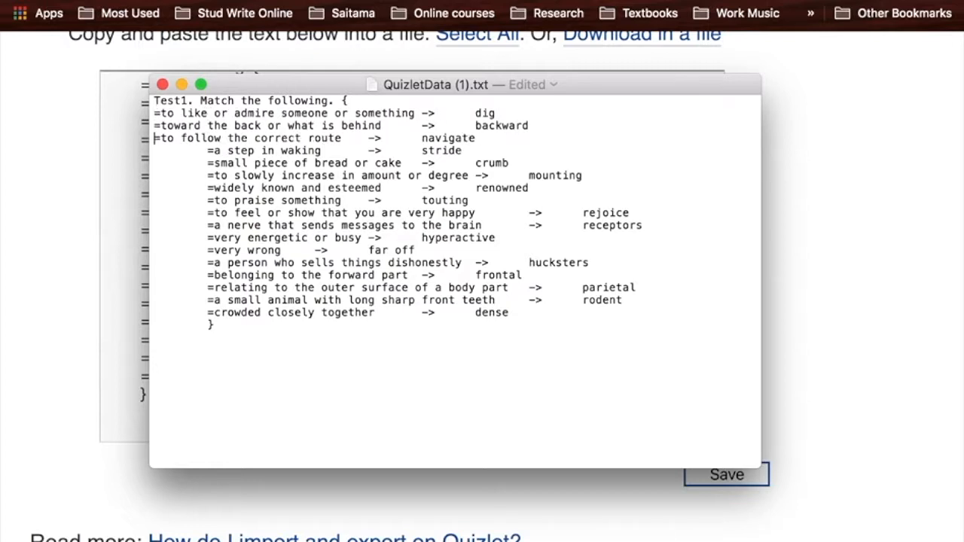
pyautogui.press('Down')
pyautogui.press('Right')
pyautogui.press('BackSpace')
pyautogui.press('Down')
pyautogui.press('Right')
pyautogui.press('BackSpace')
pyautogui.press('Down')
pyautogui.press('Right')
pyautogui.press('BackSpace')
pyautogui.press('Down')
pyautogui.press('Right')
pyautogui.press('BackSpace')
pyautogui.press('Down')
pyautogui.press('Right')
pyautogui.press('BackSpace')
pyautogui.press('Down')
pyautogui.press('Right')
pyautogui.press('BackSpace')
pyautogui.press('Down')
pyautogui.press('Right')
pyautogui.press('BackSpace')
pyautogui.press('Down')
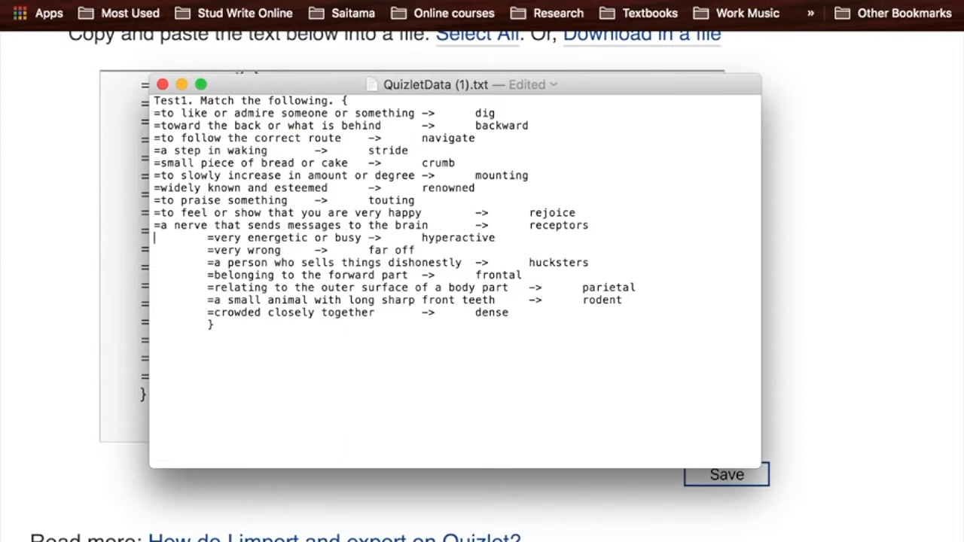
pyautogui.press('Right')
pyautogui.press('BackSpace')
pyautogui.press('Down')
pyautogui.press('Right')
pyautogui.press('BackSpace')
pyautogui.press('Down')
pyautogui.press('Right')
pyautogui.press('BackSpace')
pyautogui.press('Down')
pyautogui.press('Right')
pyautogui.press('BackSpace')
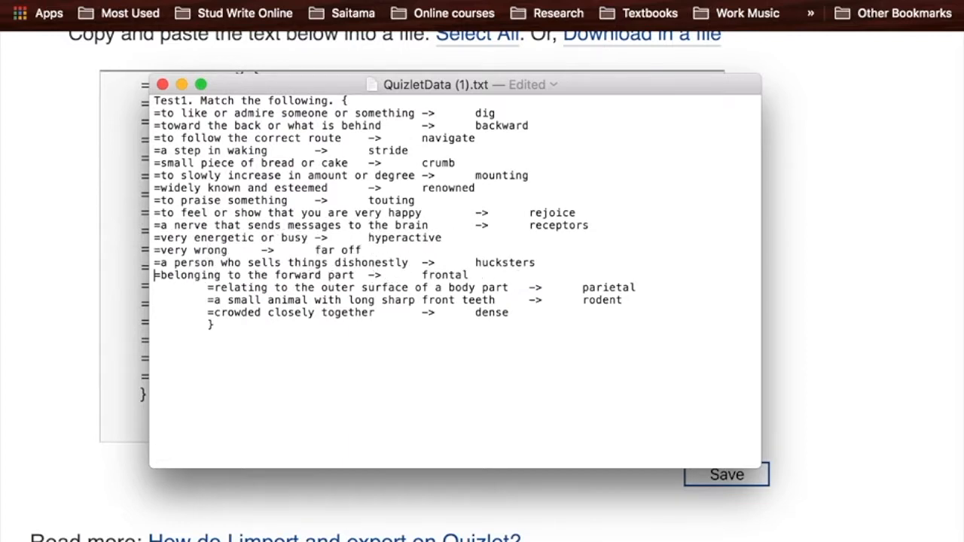
pyautogui.press('Down')
pyautogui.press('Right')
pyautogui.press('BackSpace')
pyautogui.press('Down')
pyautogui.press('Right')
pyautogui.press('BackSpace')
pyautogui.press('Down')
pyautogui.press('Right')
pyautogui.press('BackSpace')
pyautogui.press('Down')
pyautogui.press('Right')
pyautogui.press('BackSpace')
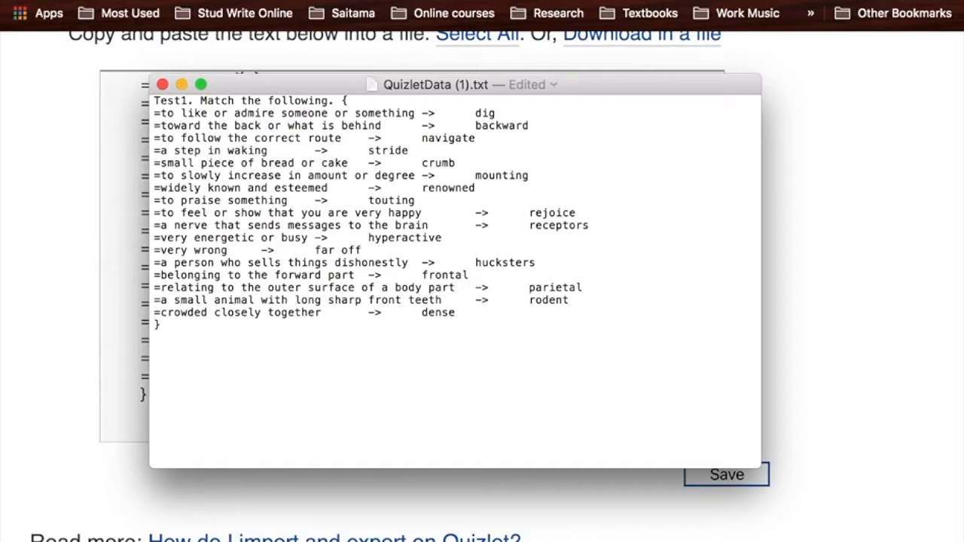
pyautogui.click(201, 366)
pyautogui.press('BackSpace')
pyautogui.press('Return')
pyautogui.write('Next item')
pyautogui.press('BackSpace')
pyautogui.press('BackSpace')
pyautogui.press('BackSpace')
pyautogui.press('BackSpace')
pyautogui.press('BackSpace')
pyautogui.press('BackSpace')
pyautogui.press('BackSpace')
pyautogui.press('BackSpace')
pyautogui.press('BackSpace')
pyautogui.press('BackSpace')
pyautogui.press('BackSpace')
# - Save and close QuizletData (1).txt, and switch to Moodle's Import questions from file page
pyautogui.press('super+s')
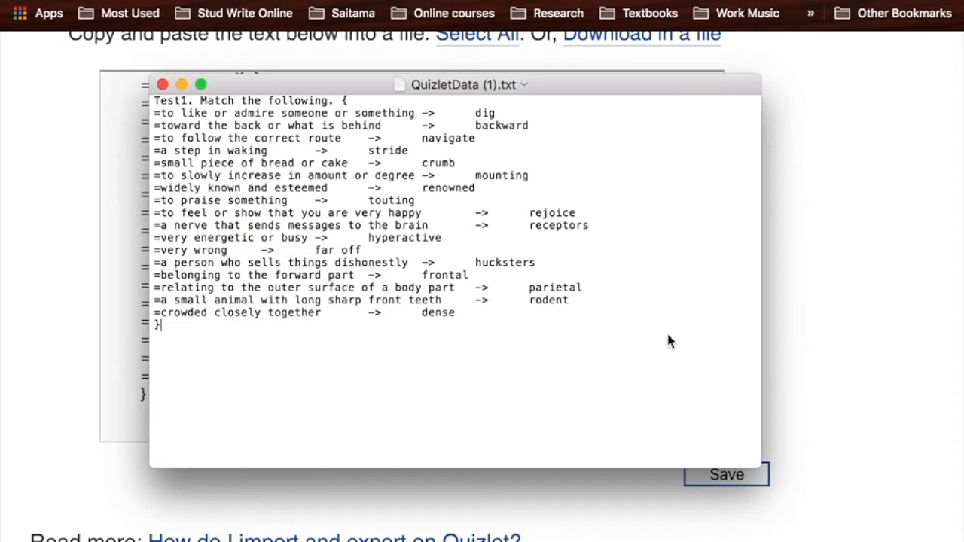
pyautogui.click(163, 85)
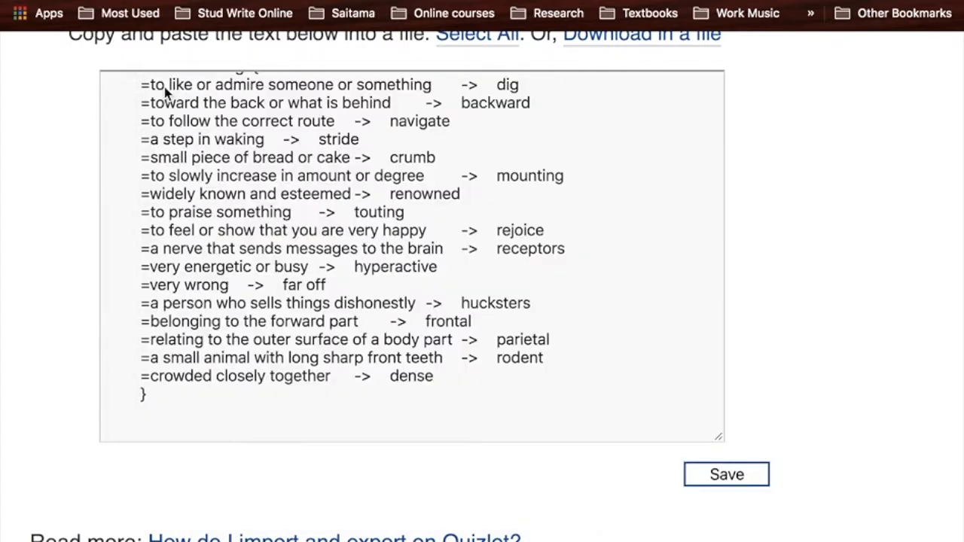
pyautogui.click(791, 253)
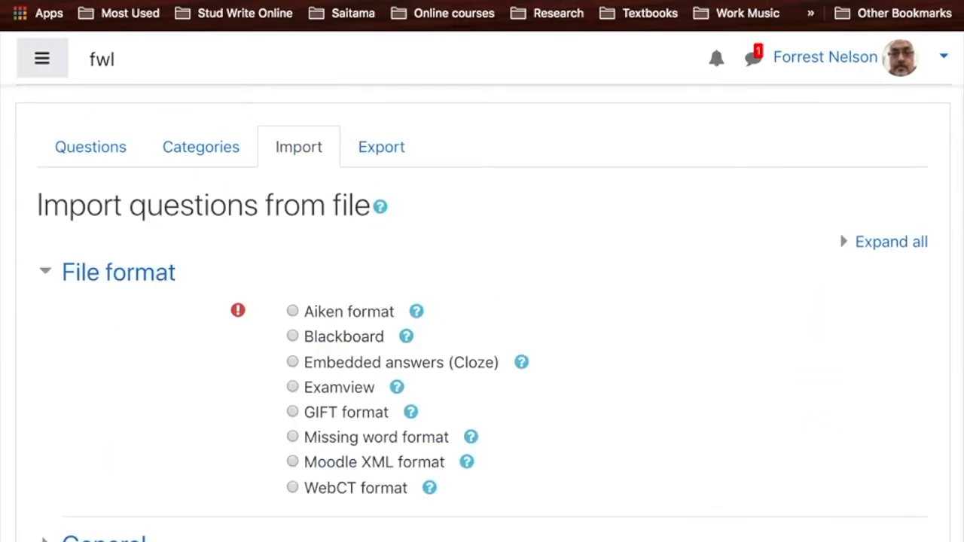
# - Choose GIFT format as the file format for the question import
pyautogui.scroll(-2, 571, 382)
pyautogui.scroll(1, 571, 382)
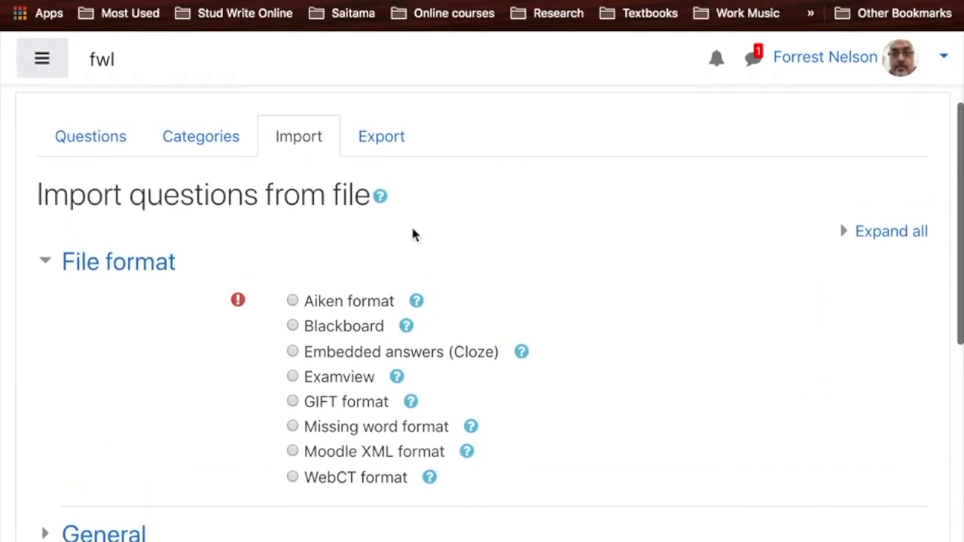
pyautogui.scroll(-1, 617, 338)
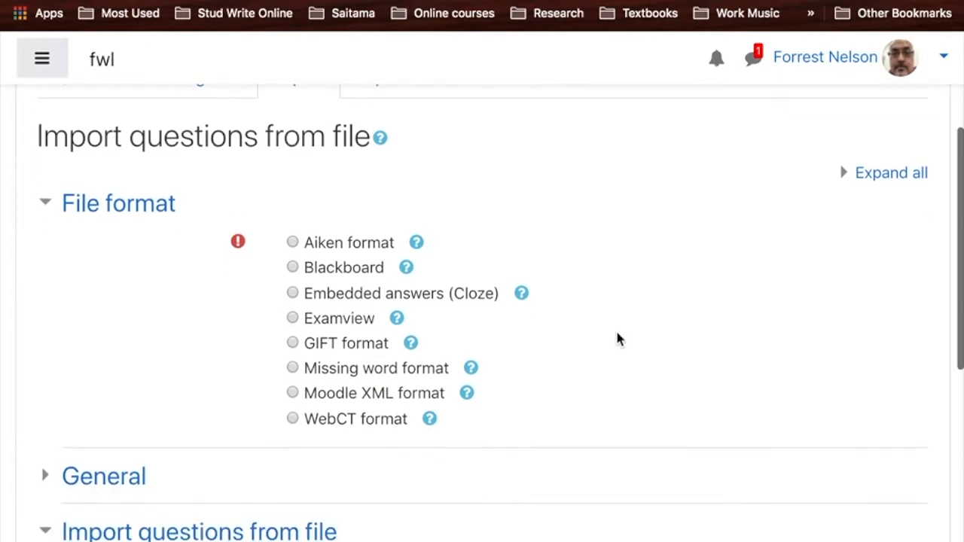
pyautogui.click(292, 343)
pyautogui.scroll(-3, 186, 384)
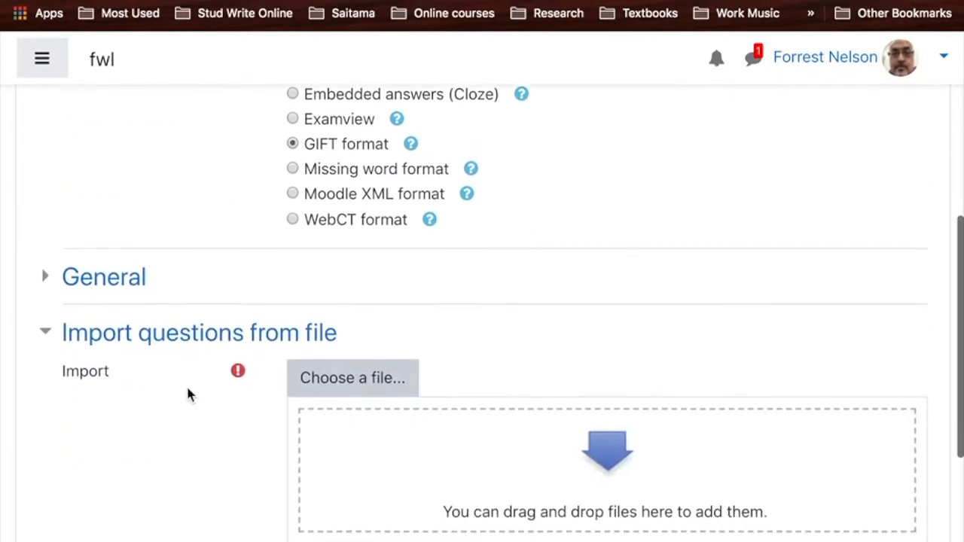
# - In the General import settings, set the import category to the instructor's own Sample Quiz category in the tums2019 course
pyautogui.click(103, 274)
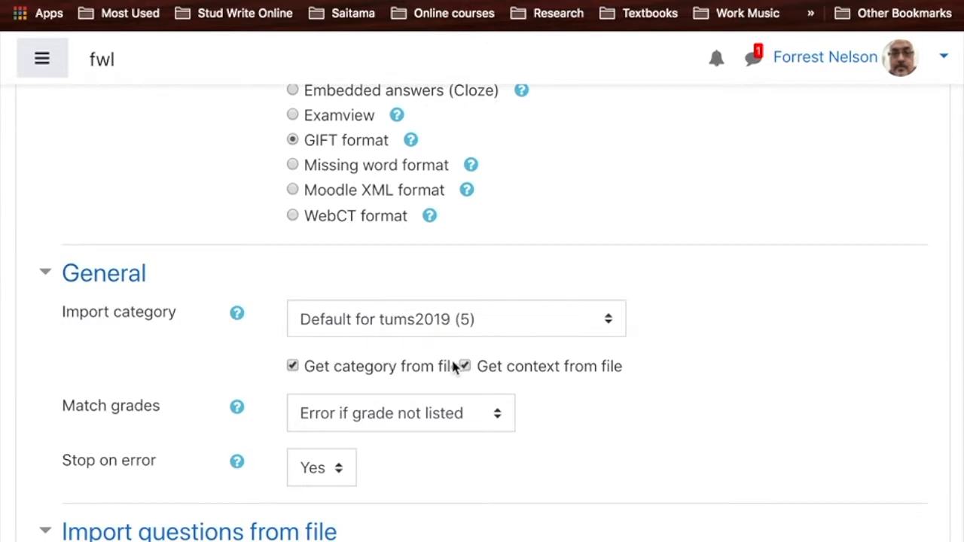
pyautogui.scroll(-2, 453, 368)
pyautogui.click(463, 228)
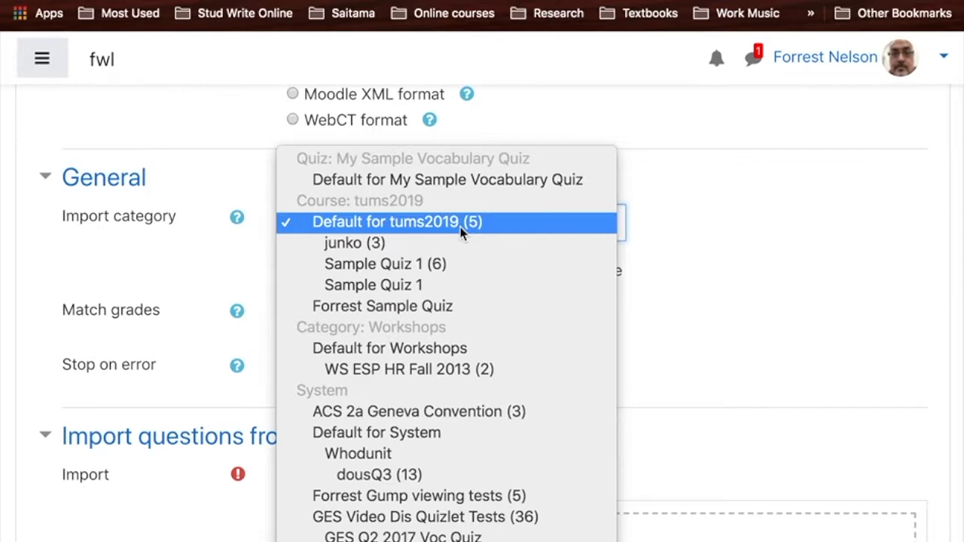
pyautogui.click(341, 224)
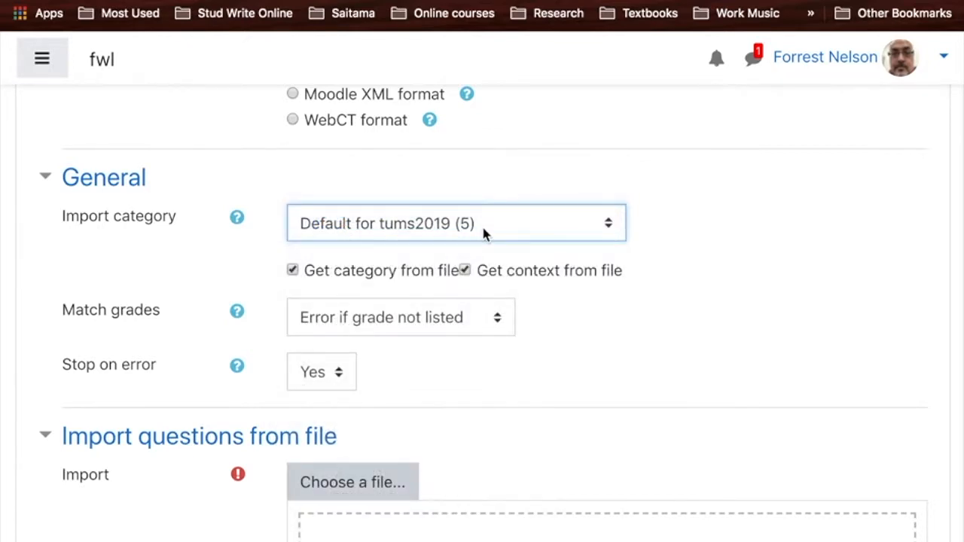
pyautogui.scroll(-2, 510, 363)
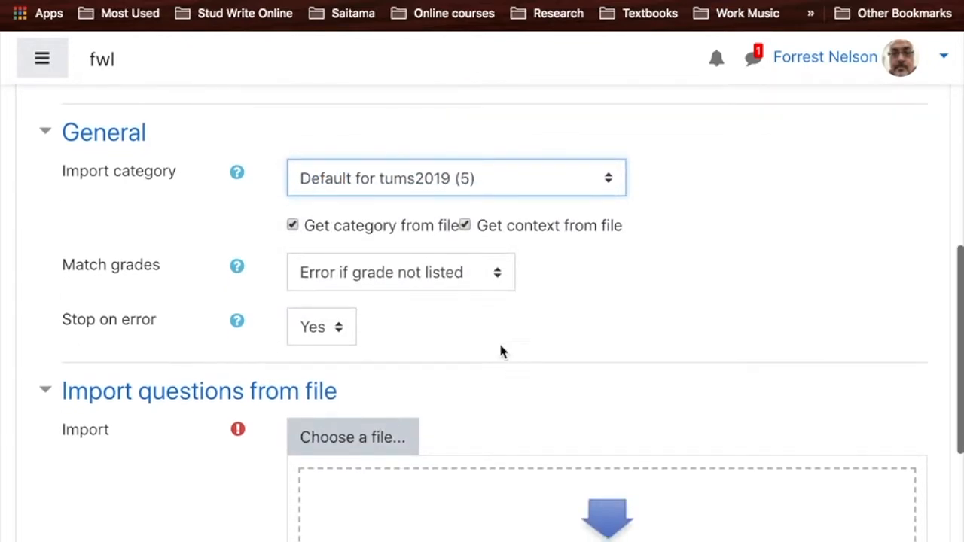
pyautogui.click(465, 194)
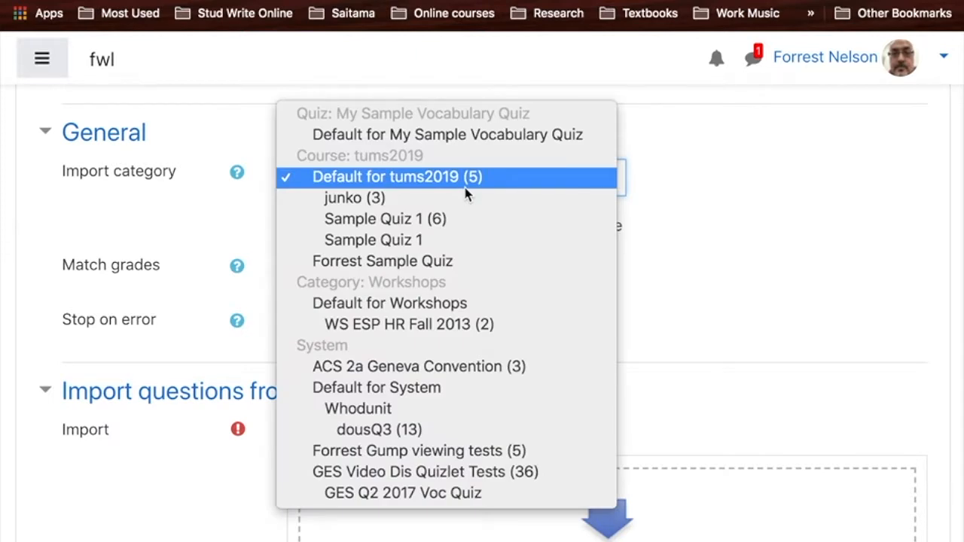
pyautogui.click(444, 264)
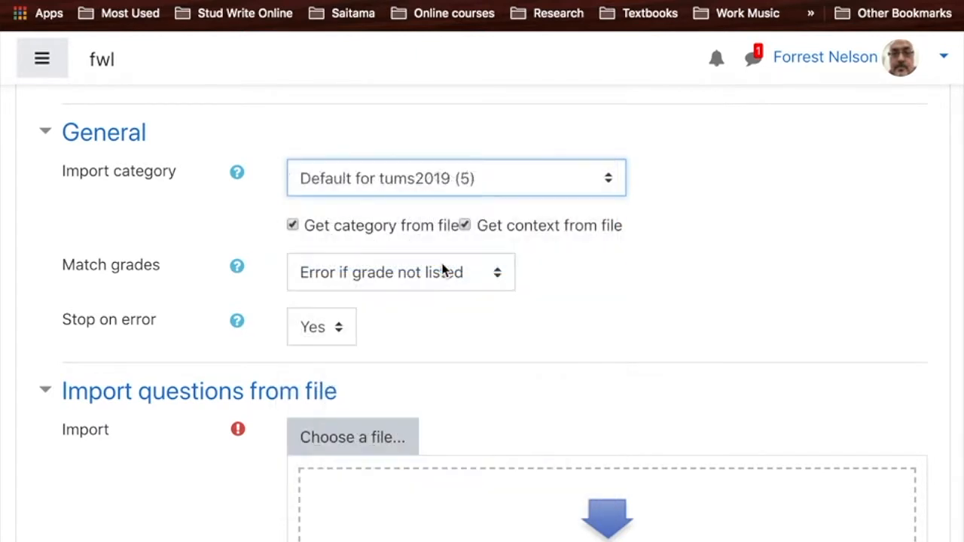
# - Upload QuizletData (1).txt, import its question, and continue to the question bank
pyautogui.scroll(-5, 442, 269)
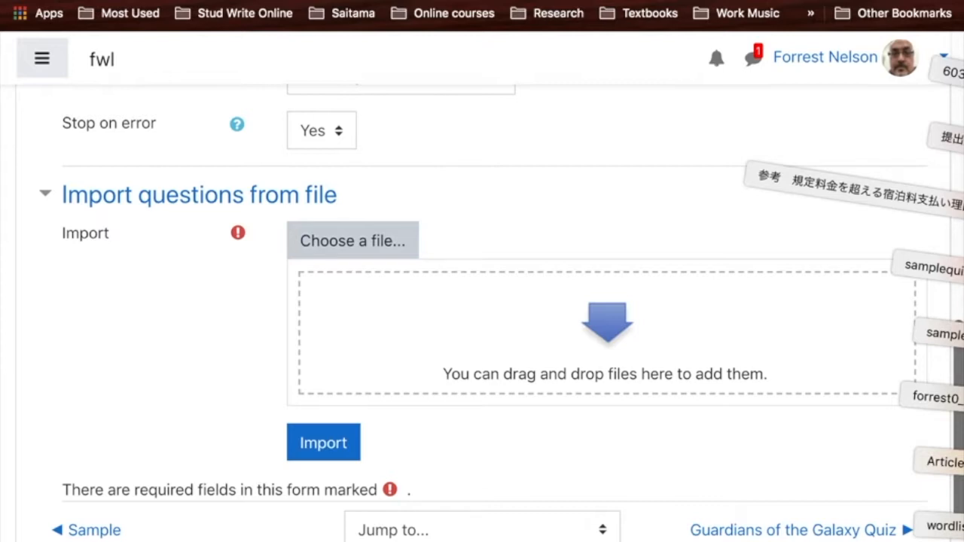
pyautogui.moveTo(963, 277); pyautogui.dragTo(394, 334)
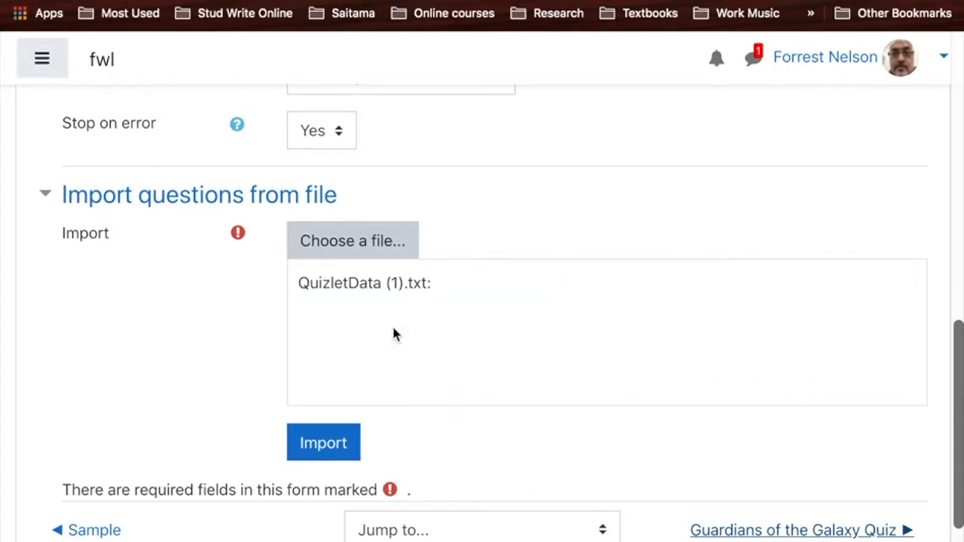
pyautogui.scroll(-3, 110, 379)
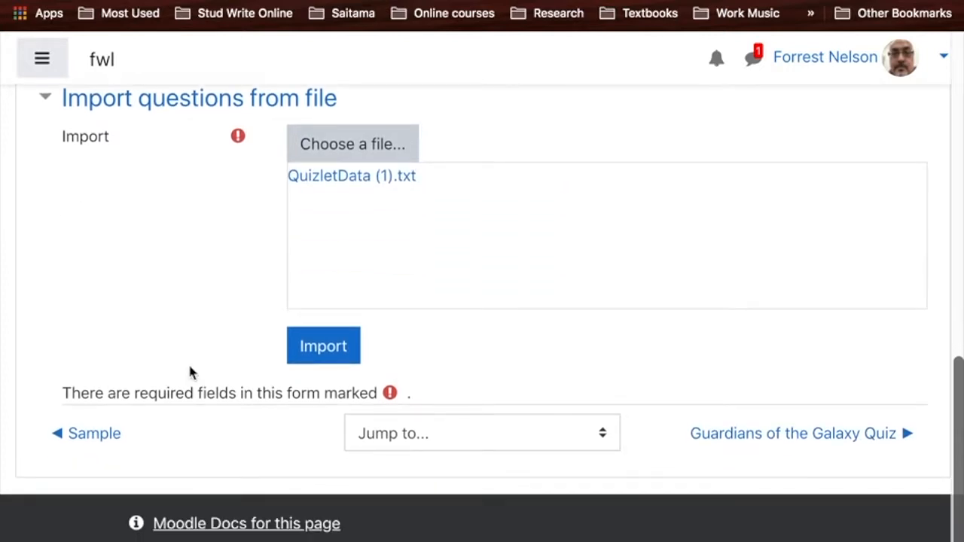
pyautogui.click(330, 354)
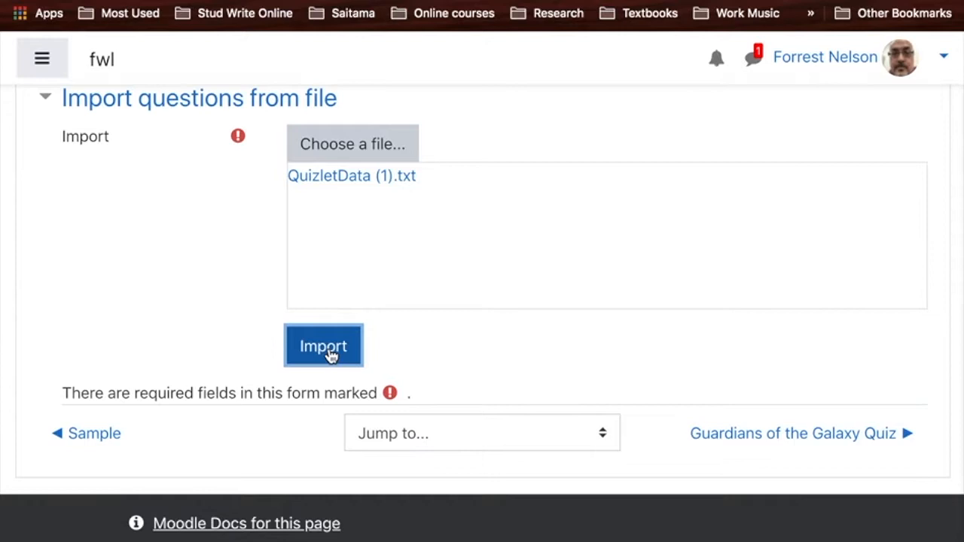
pyautogui.scroll(-5, 332, 356)
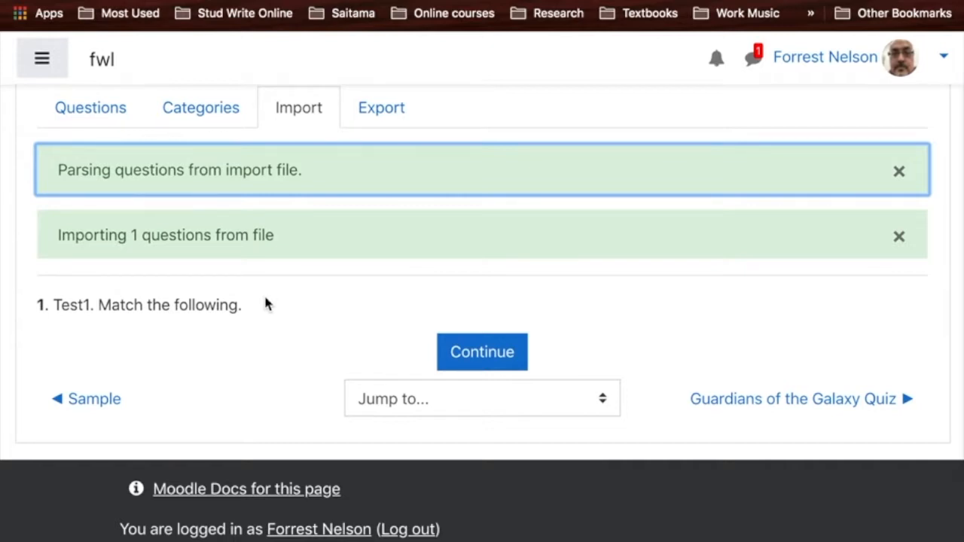
pyautogui.click(487, 353)
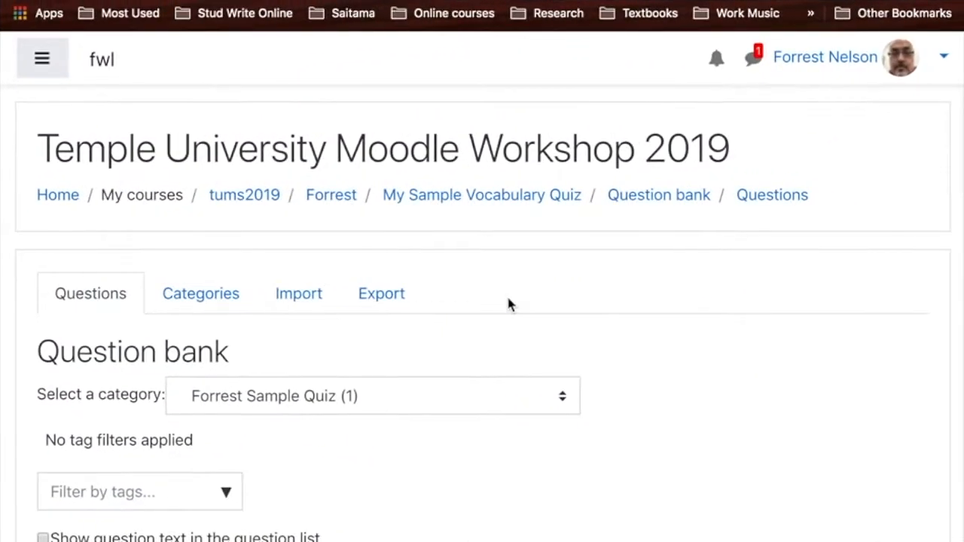
# - Return to My Sample Vocabulary Quiz and open it for editing its questions
pyautogui.scroll(-2, 508, 303)
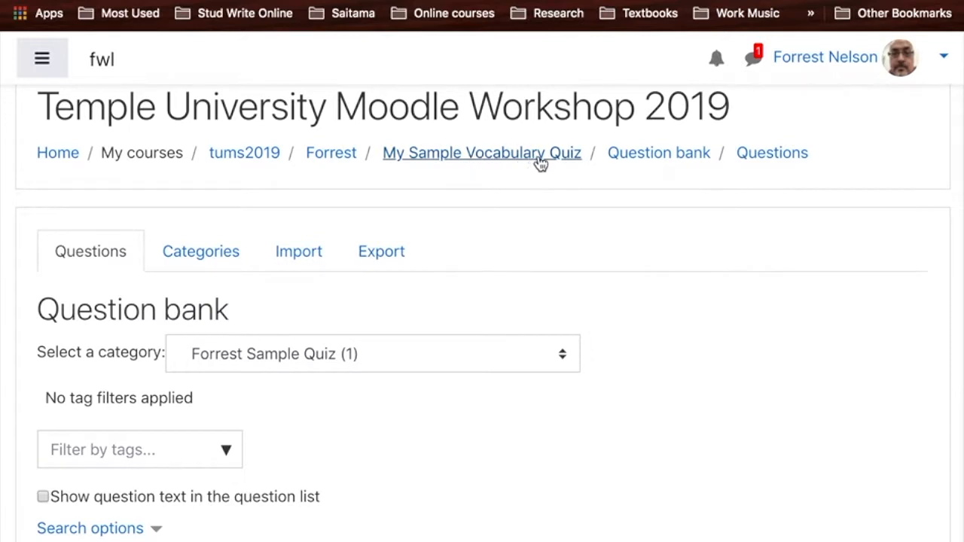
pyautogui.click(489, 153)
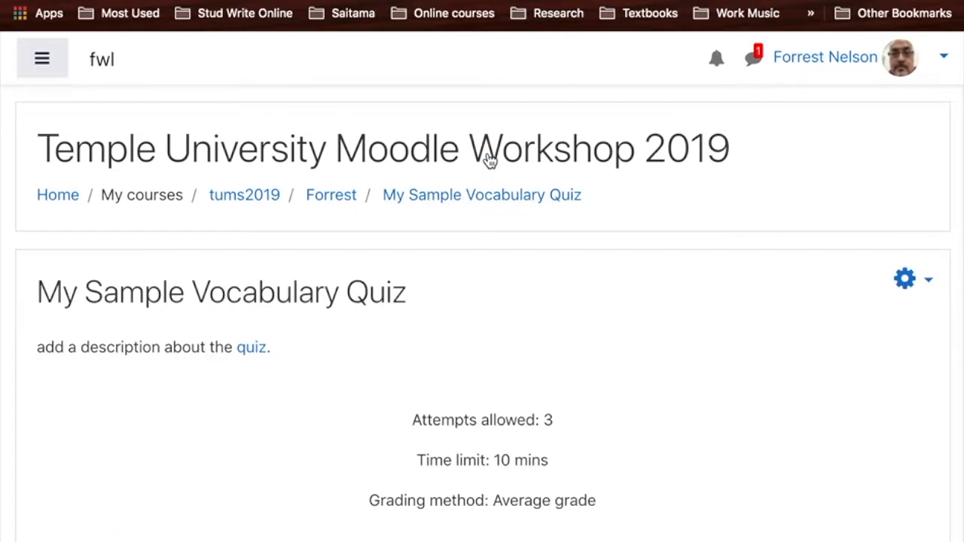
pyautogui.scroll(-2, 491, 161)
pyautogui.scroll(-1, 490, 161)
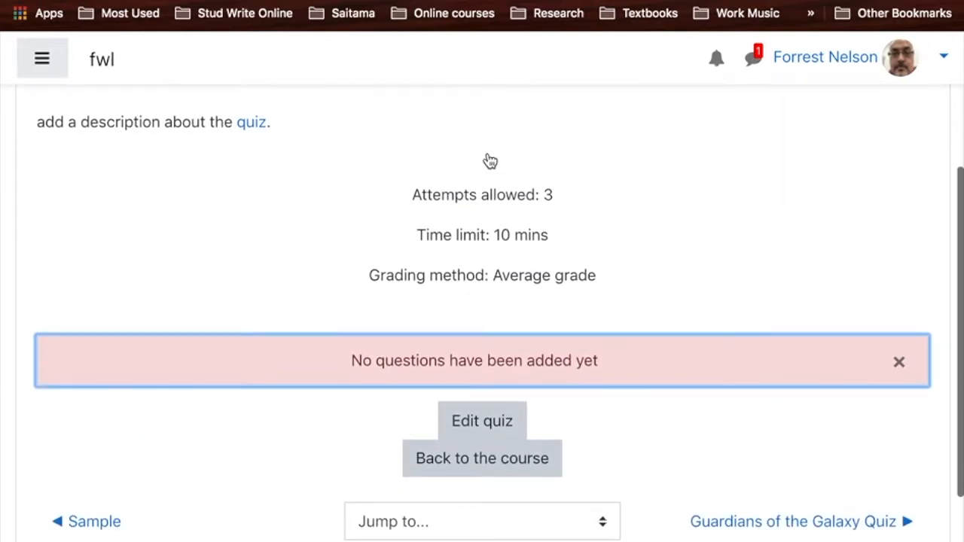
pyautogui.scroll(5, 525, 388)
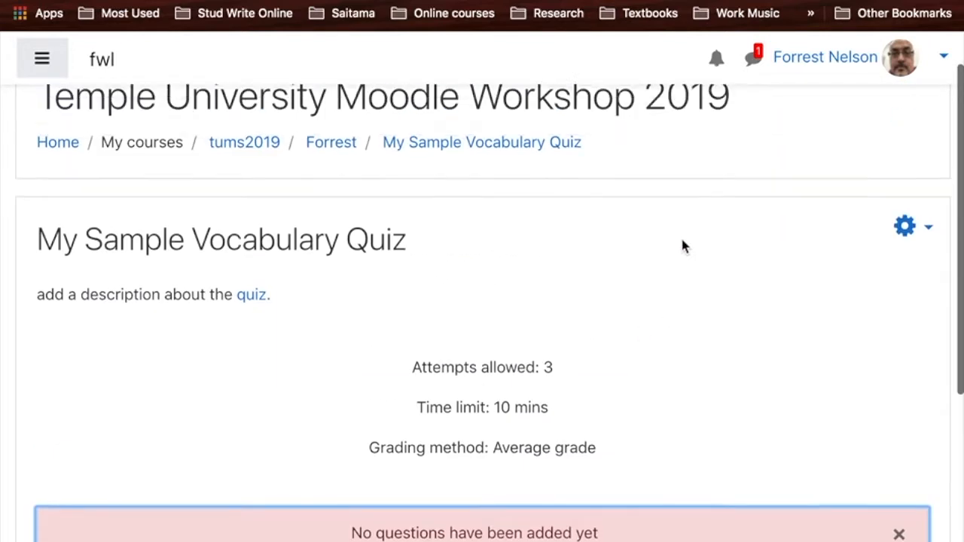
pyautogui.click(907, 253)
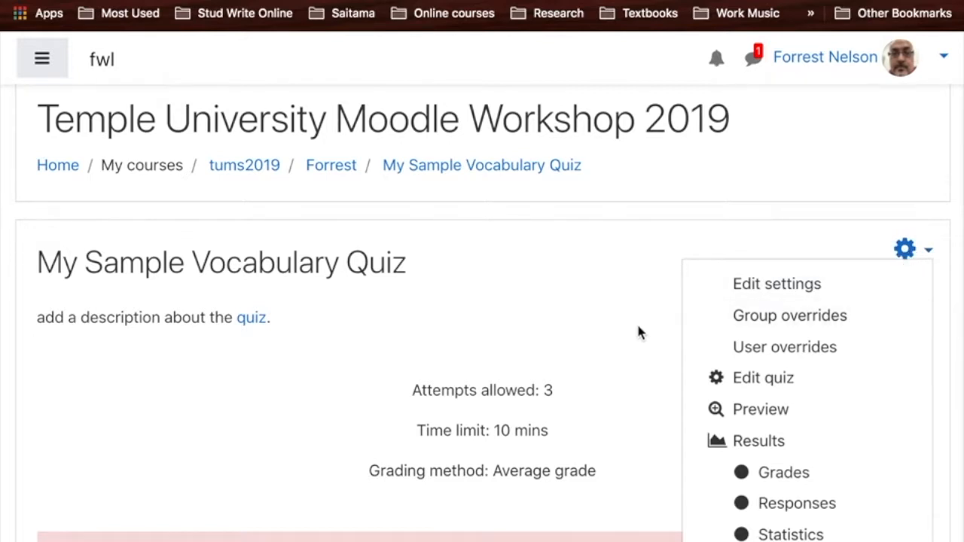
pyautogui.press('Escape')
pyautogui.scroll(-5, 638, 329)
pyautogui.click(486, 423)
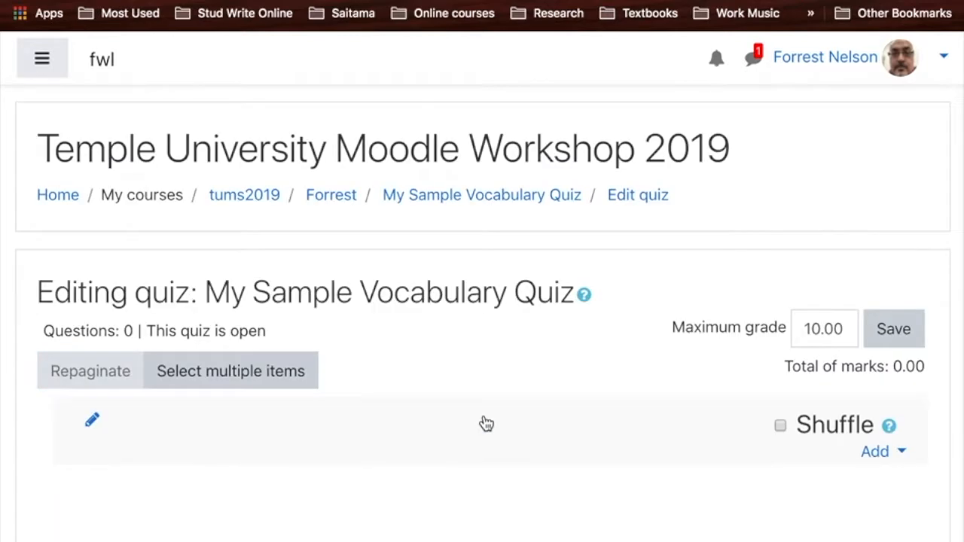
# - Browse the question types offered for a new quiz question, and leave without adding one
pyautogui.scroll(-3, 486, 424)
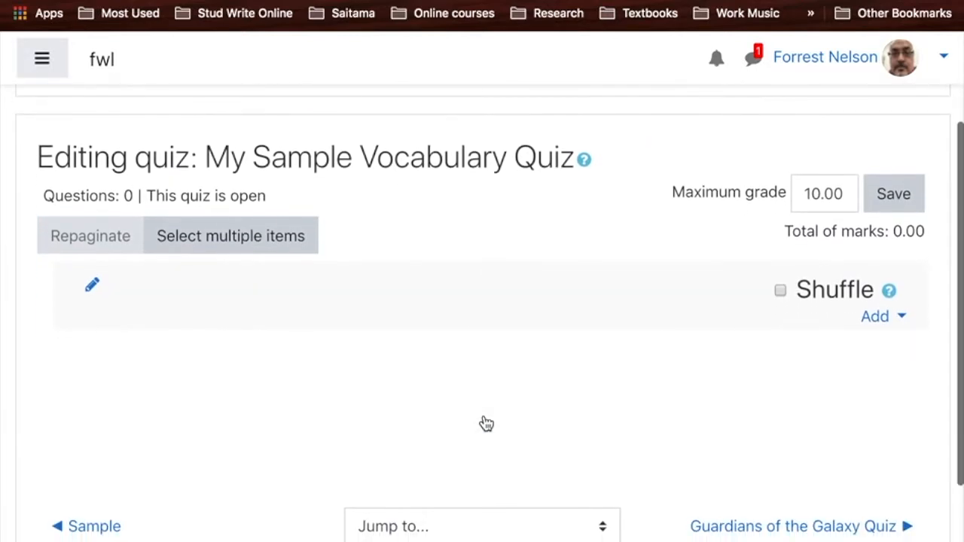
pyautogui.click(876, 318)
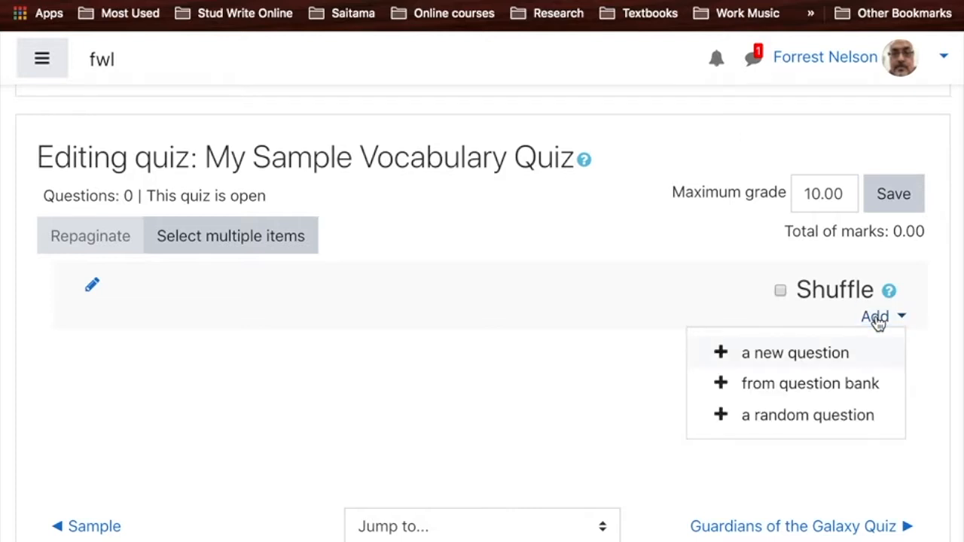
pyautogui.click(806, 363)
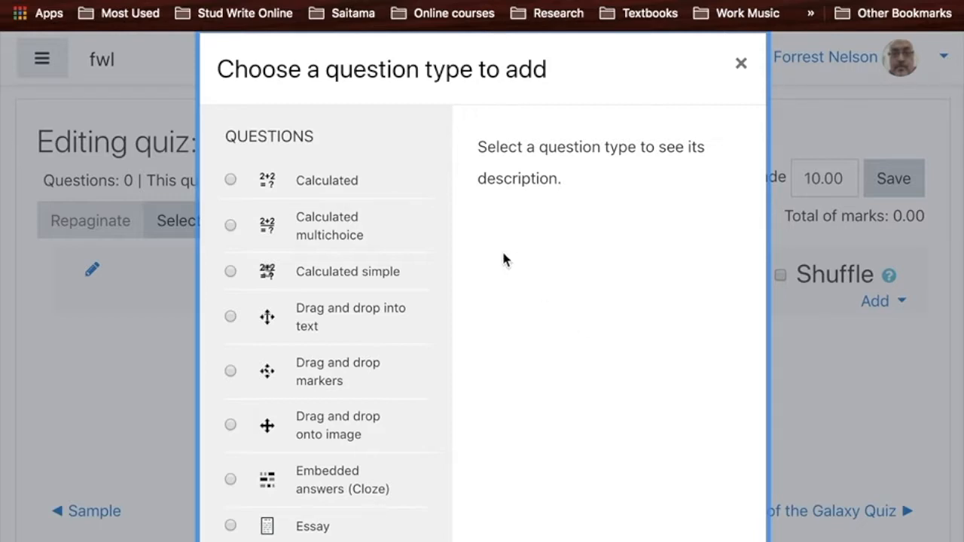
pyautogui.scroll(-5, 391, 323)
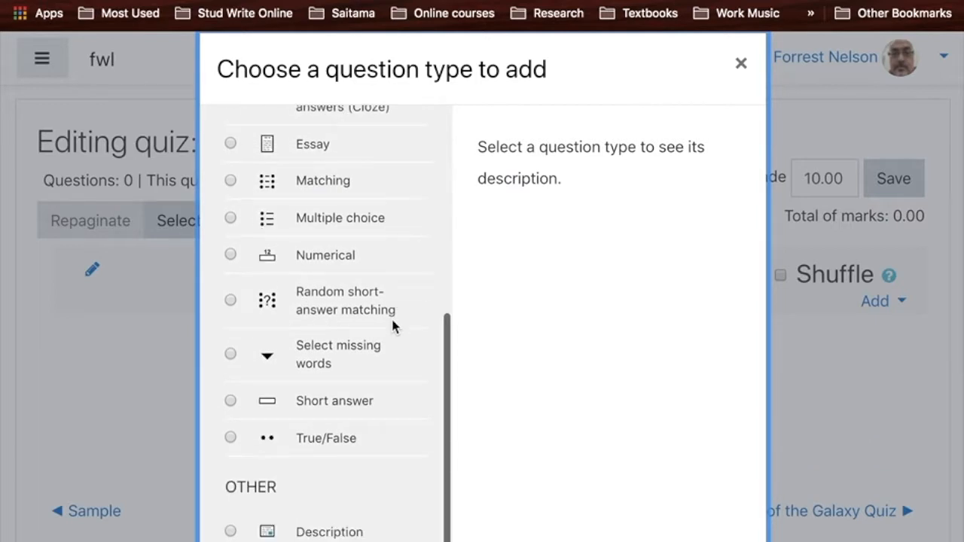
pyautogui.scroll(5, 392, 326)
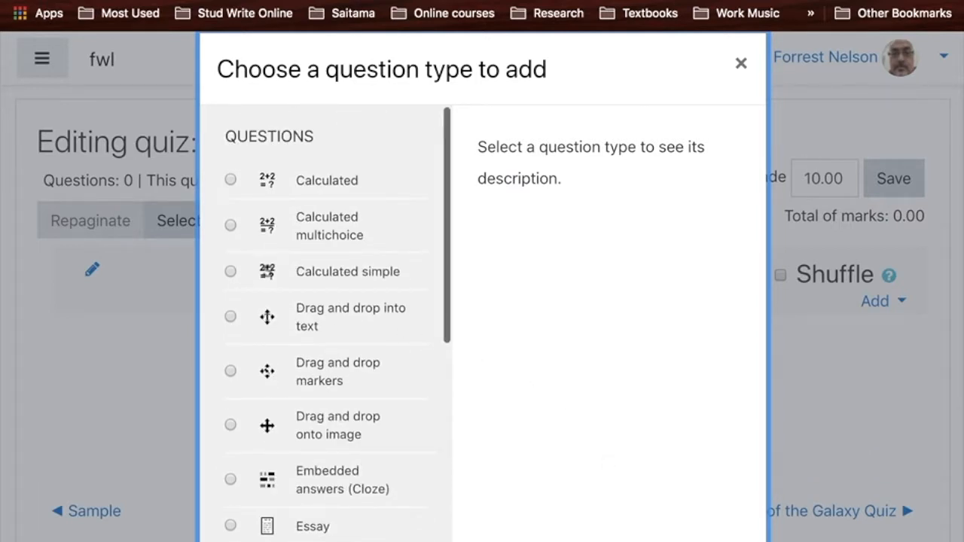
pyautogui.press('Escape')
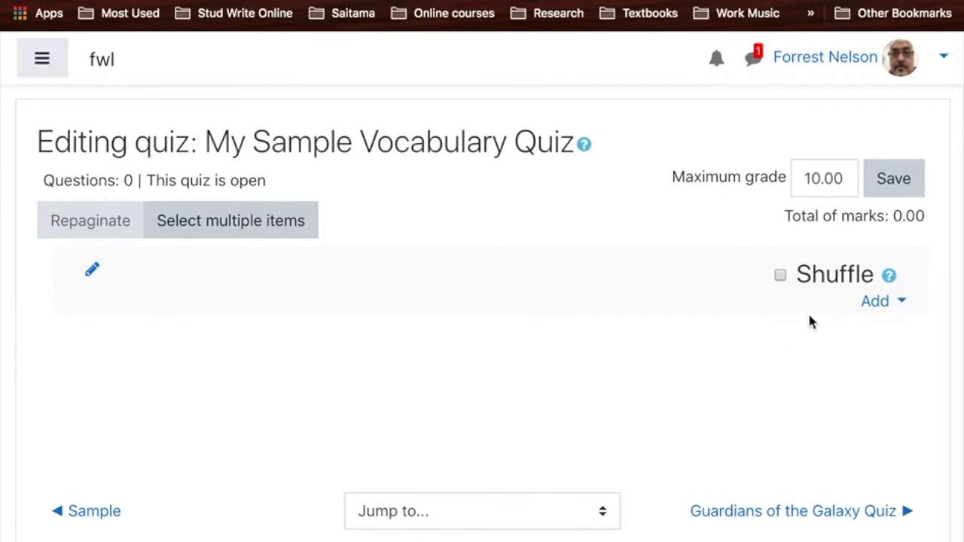
# - Add "Test1. Match the following." to the quiz from the instructor's own Sample Quiz category in the question bank
pyautogui.click(886, 307)
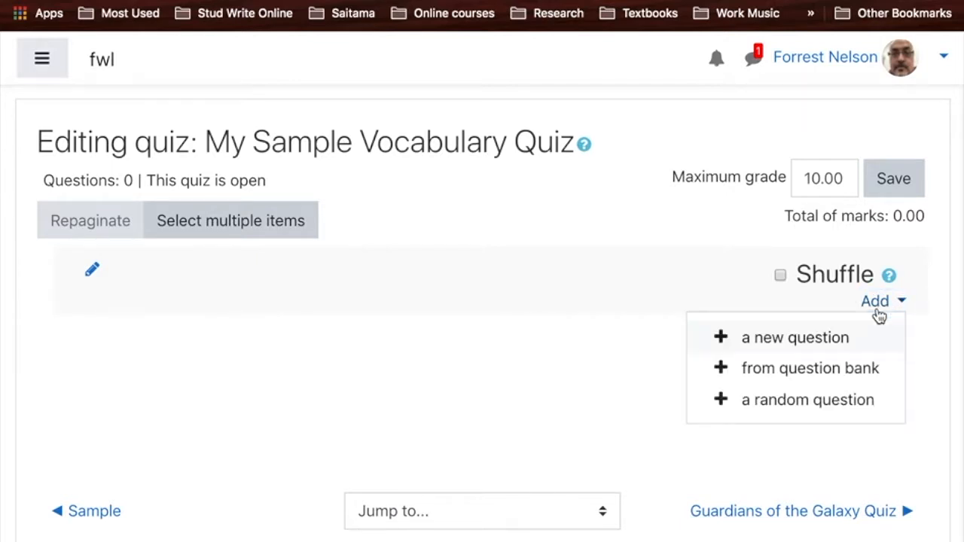
pyautogui.click(800, 373)
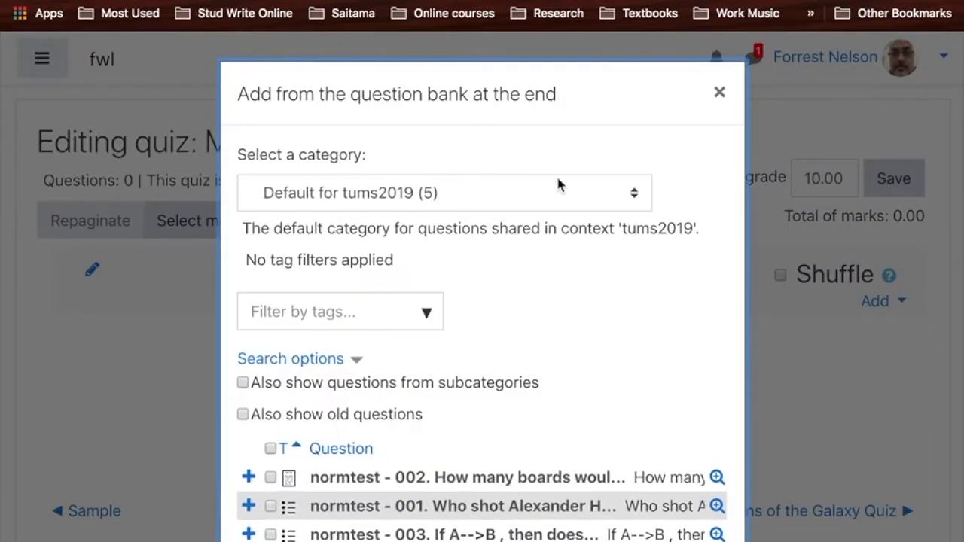
pyautogui.click(402, 196)
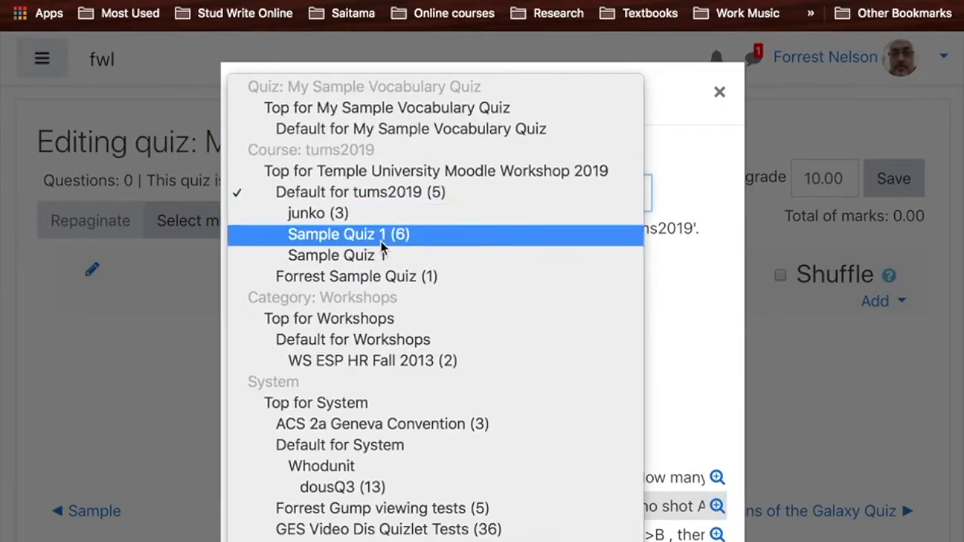
pyautogui.click(350, 278)
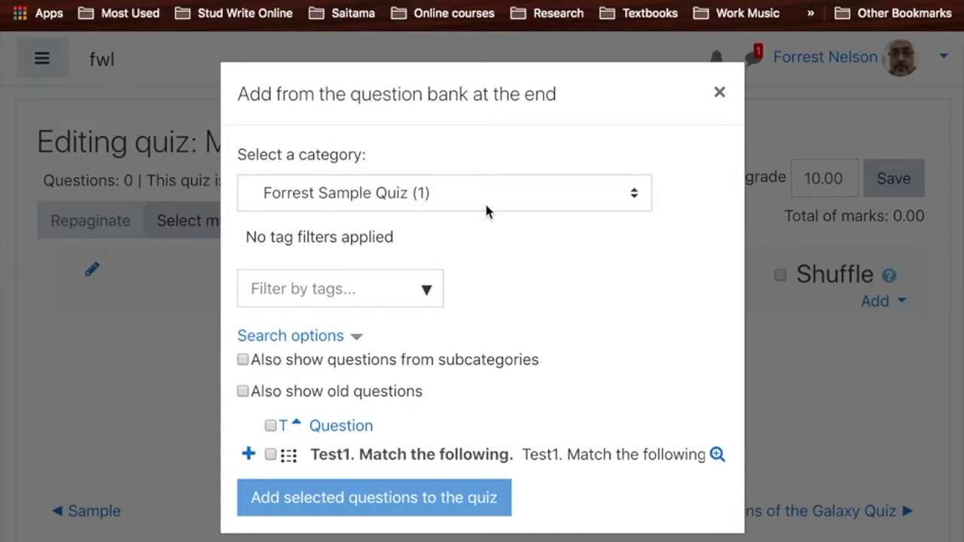
pyautogui.click(270, 455)
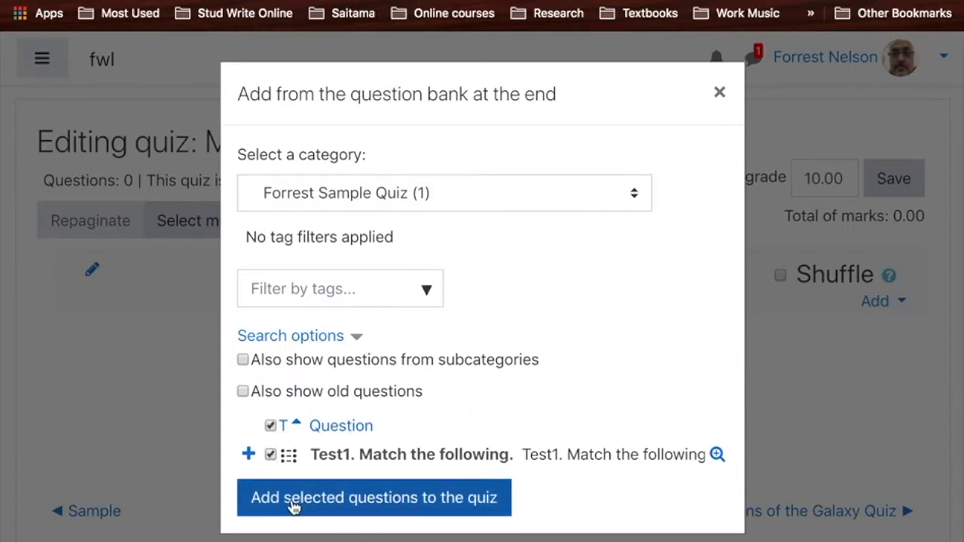
pyautogui.click(393, 505)
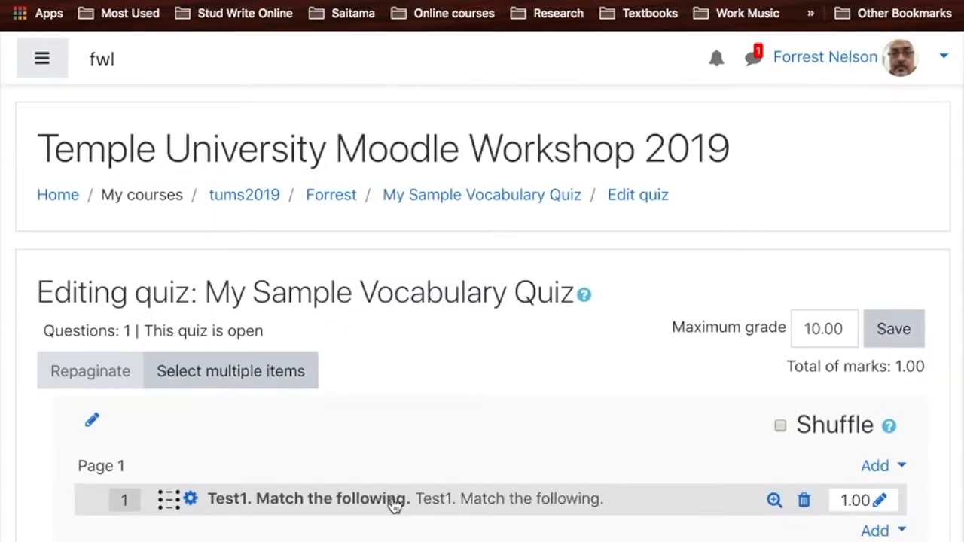
# - Preview the "Test1. Match the following." question on page 1 of the quiz
pyautogui.scroll(-5, 394, 504)
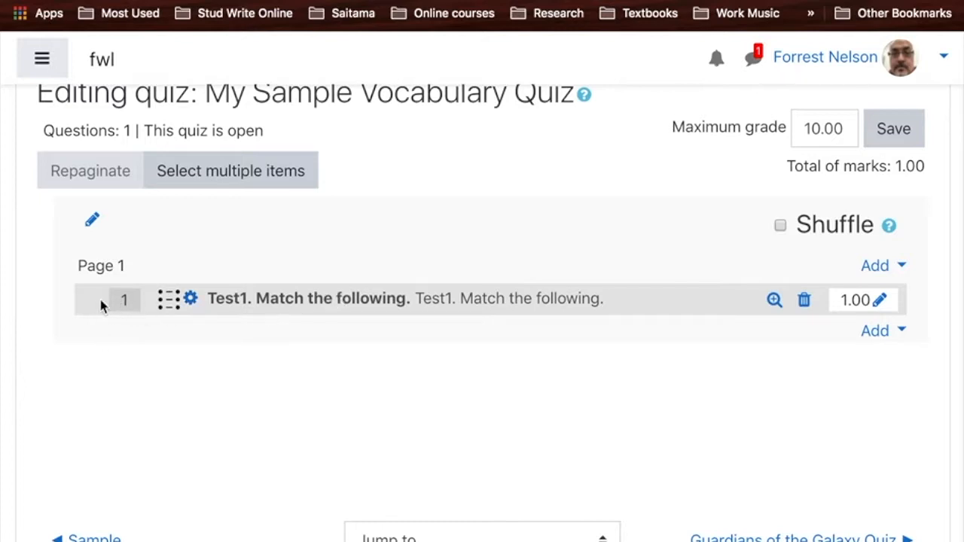
pyautogui.click(773, 301)
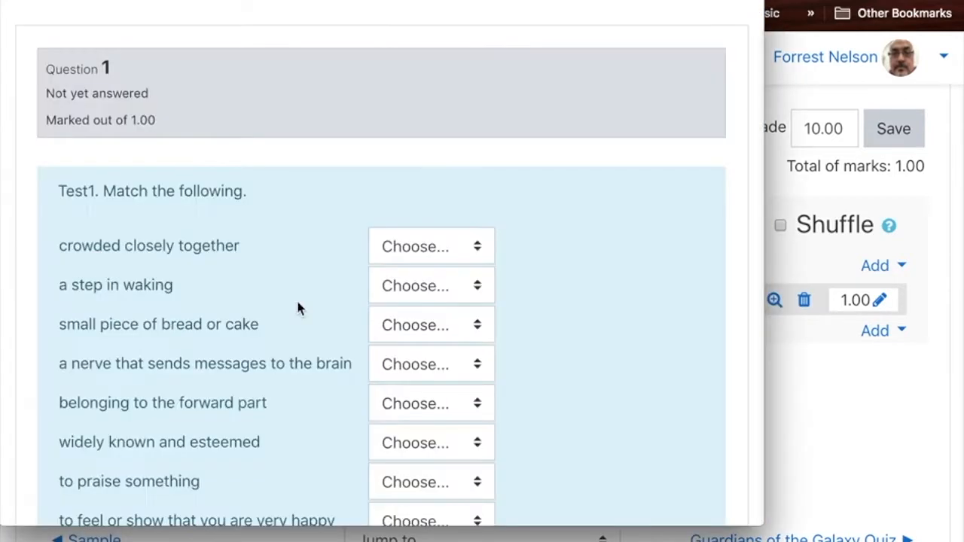
# - Look through all the definitions and answer fields in the matching question preview, and close the preview window
pyautogui.scroll(-5, 262, 336)
pyautogui.scroll(-5, 263, 337)
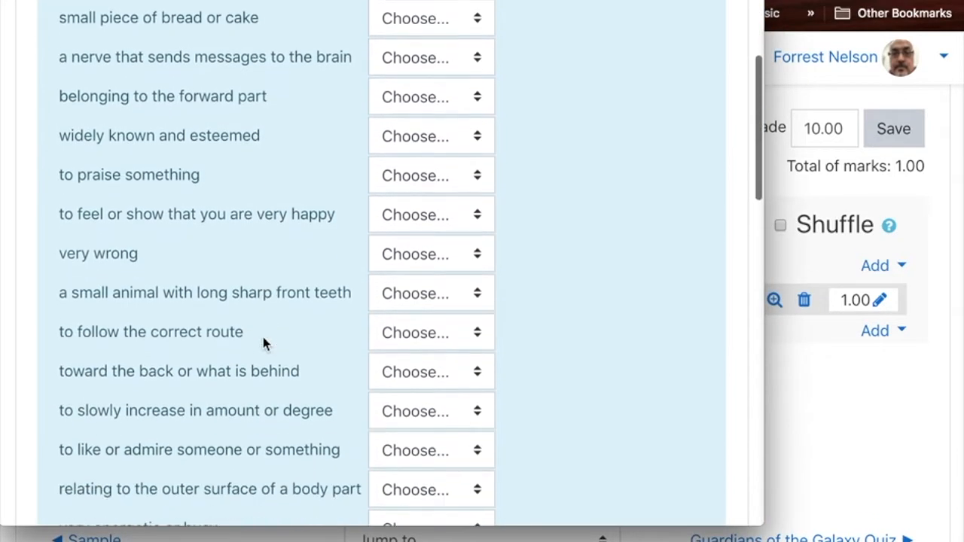
pyautogui.scroll(5, 263, 337)
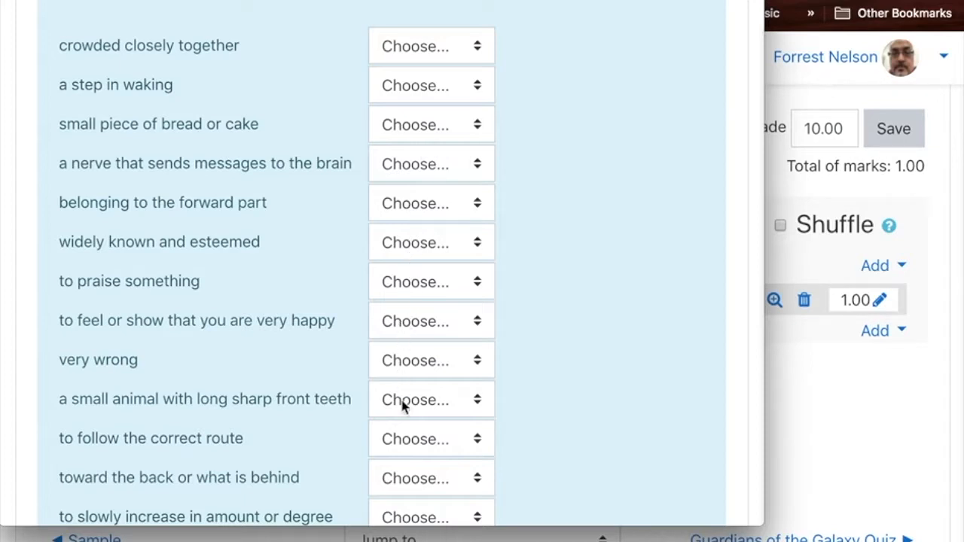
pyautogui.scroll(-5, 405, 479)
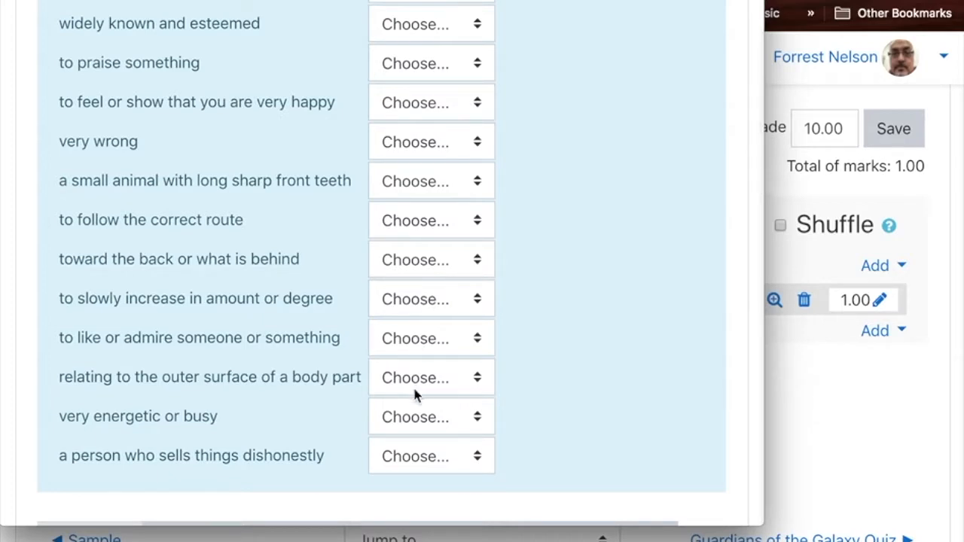
pyautogui.scroll(10, 437, 129)
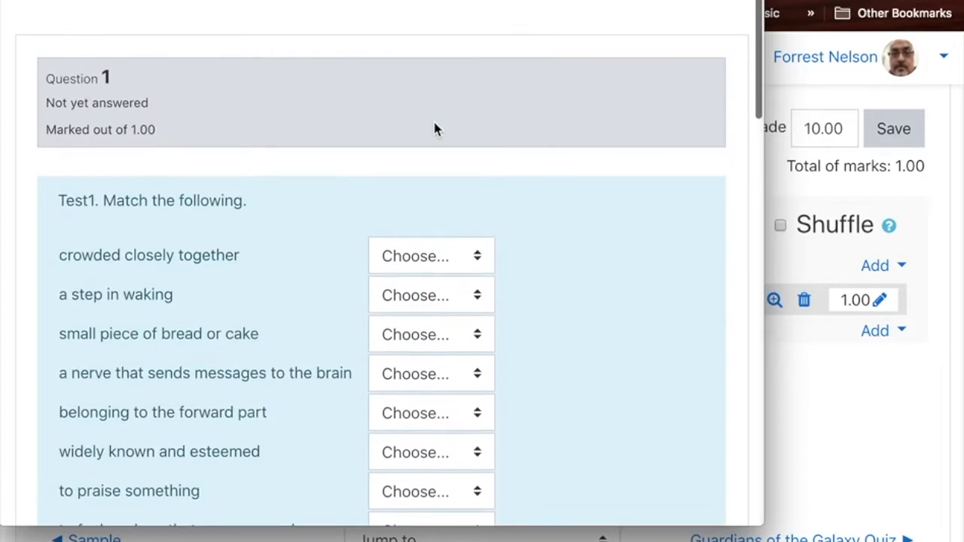
pyautogui.press('super+w')
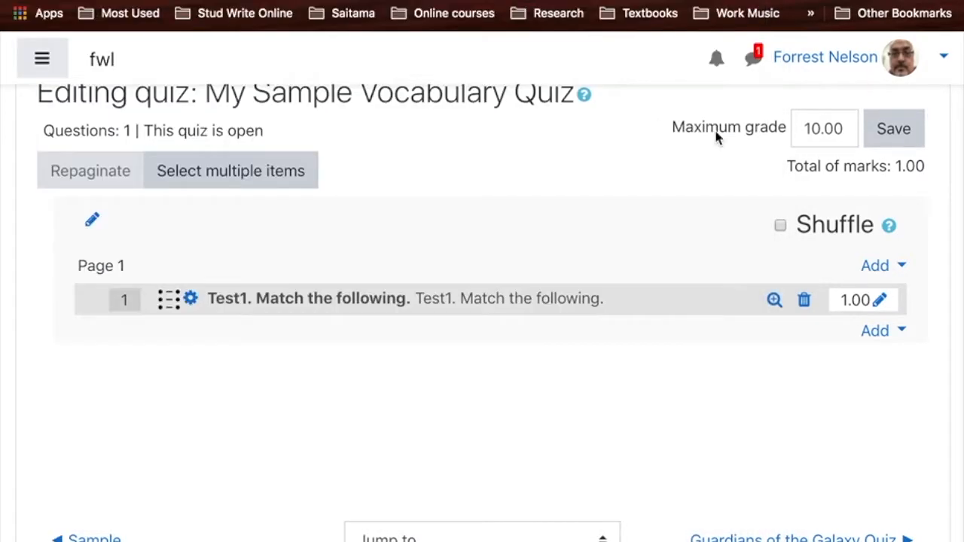
# - Set the mark for "Test1. Match the following." to 17 and save the quiz's maximum grade as 17
pyautogui.click(879, 301)
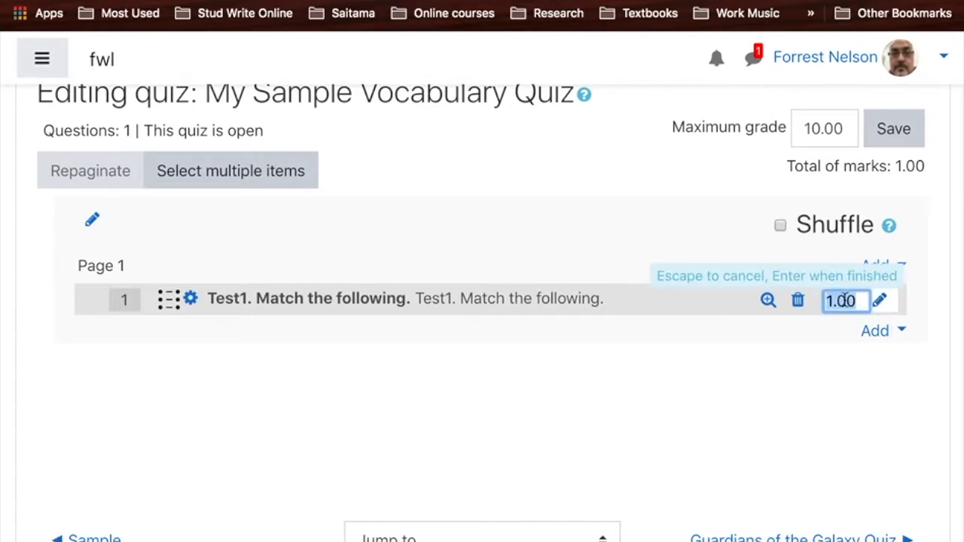
pyautogui.write('17')
pyautogui.press('Return')
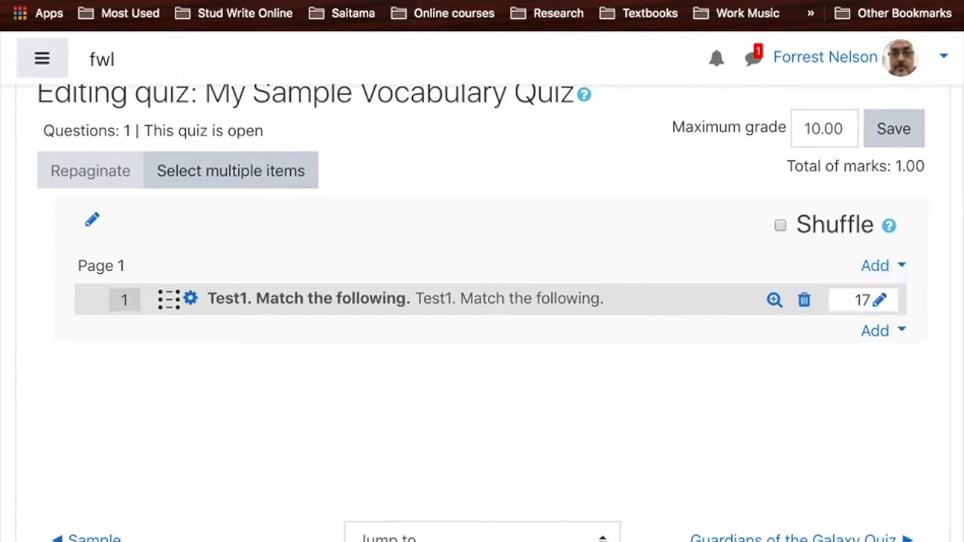
pyautogui.doubleClick(826, 131)
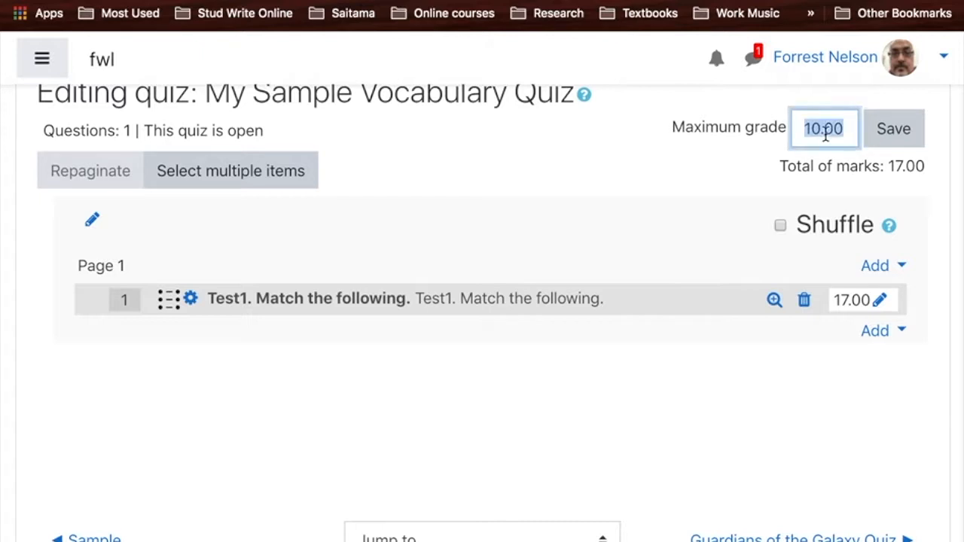
pyautogui.write('17')
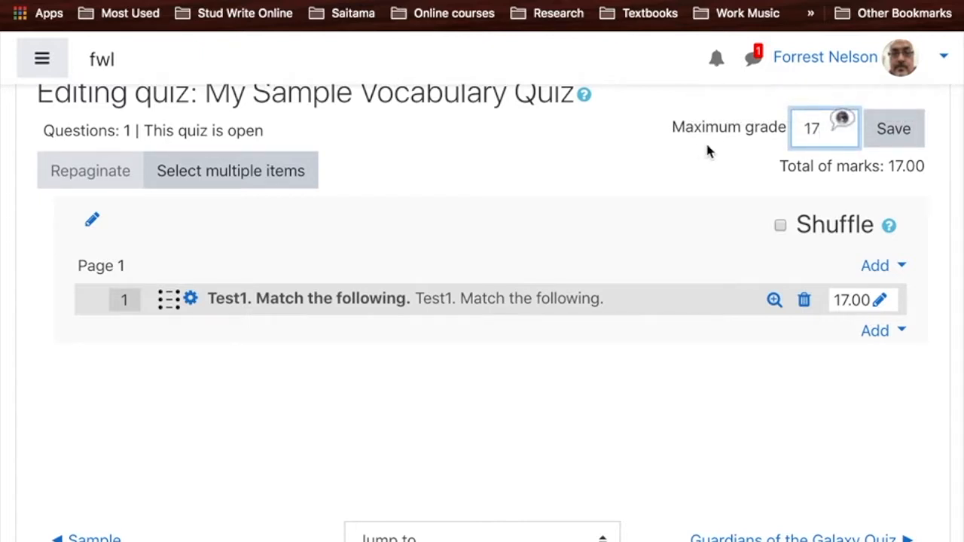
pyautogui.click(681, 167)
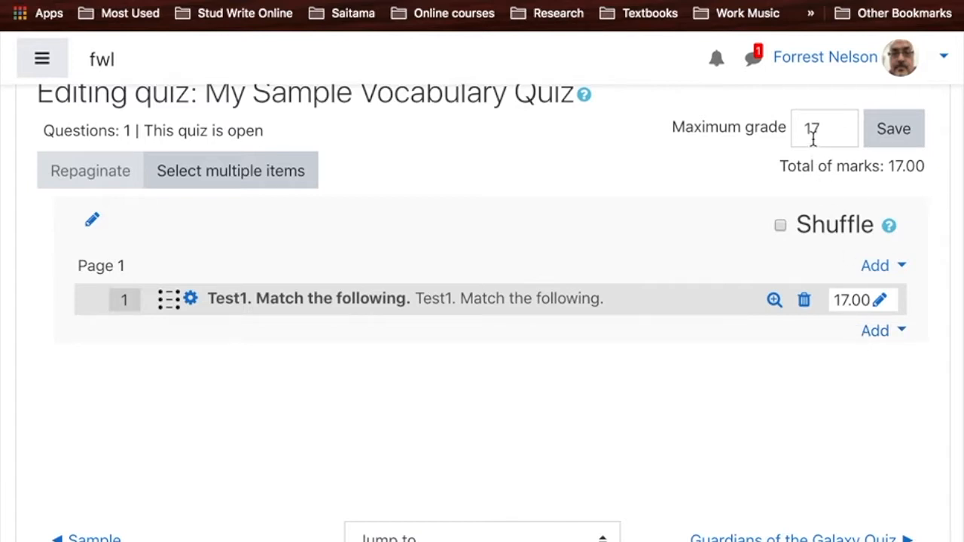
pyautogui.click(909, 132)
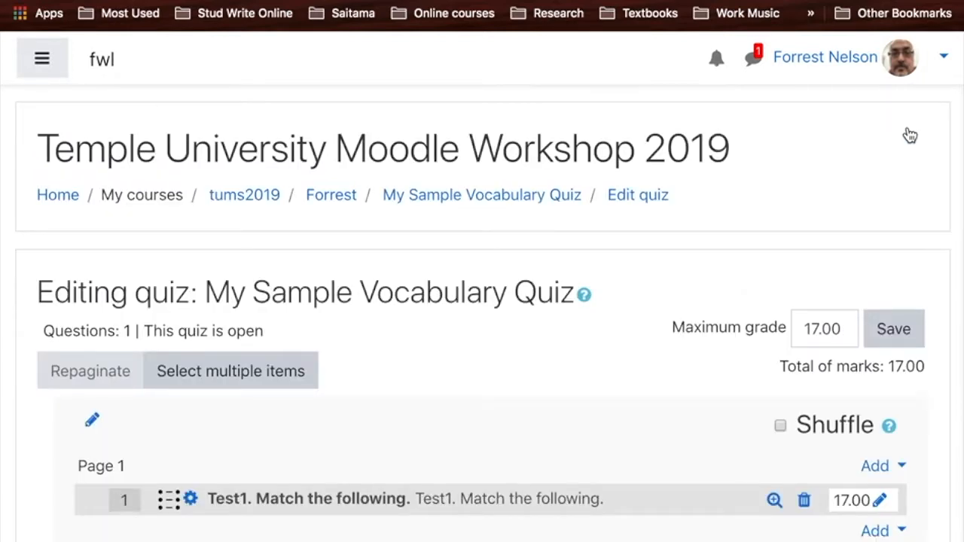
# - Leave quiz editing for the tums2019 course page and open My Sample Vocabulary Quiz from the instructor's section
pyautogui.click(419, 200)
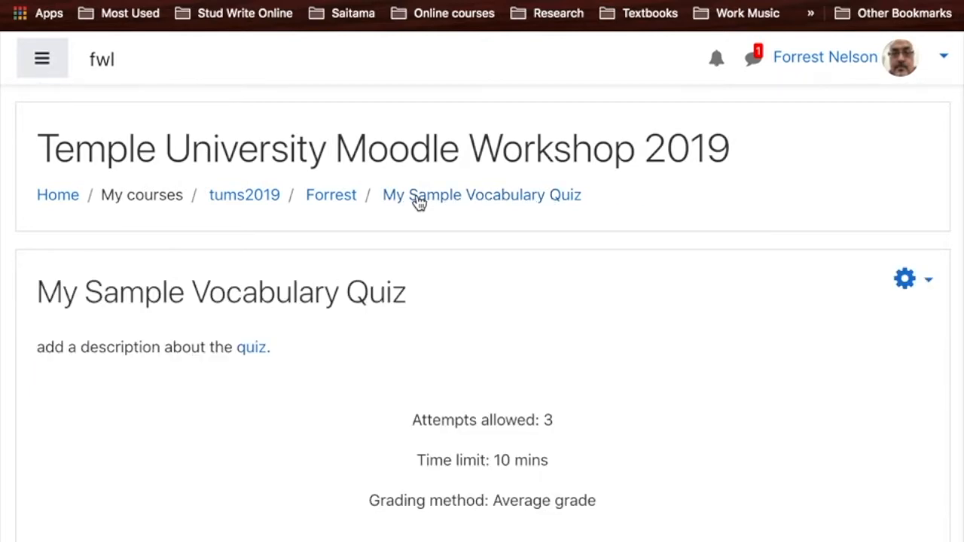
pyautogui.click(229, 199)
pyautogui.scroll(-12, 230, 199)
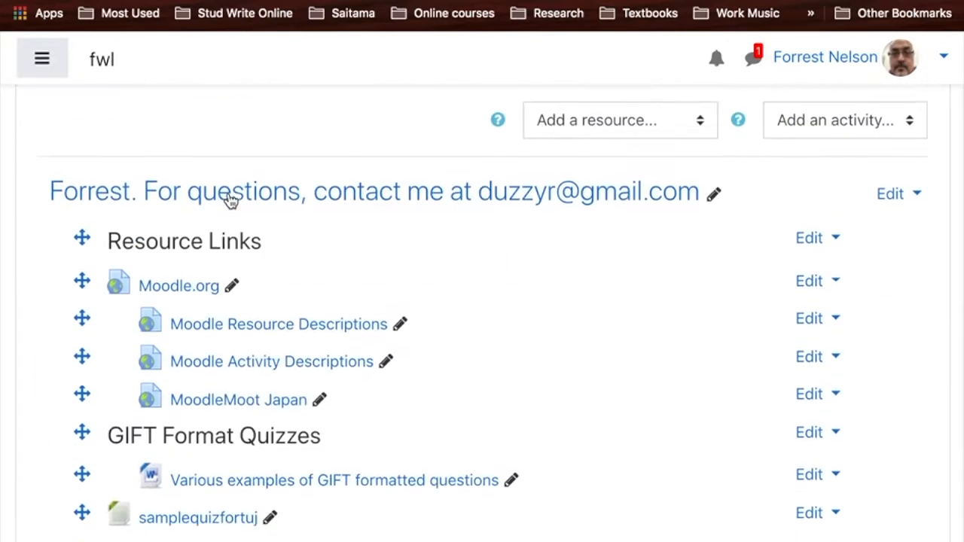
pyautogui.scroll(-2, 230, 199)
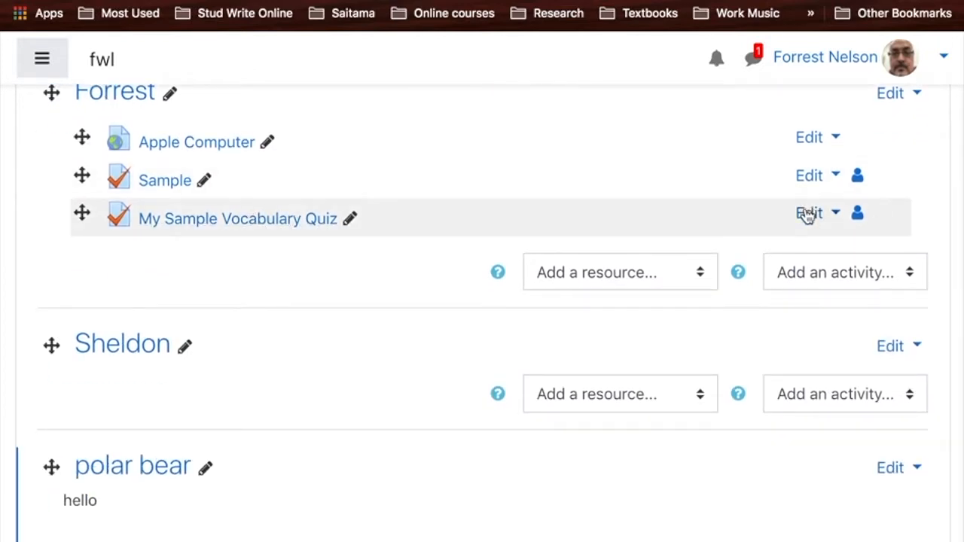
pyautogui.click(809, 213)
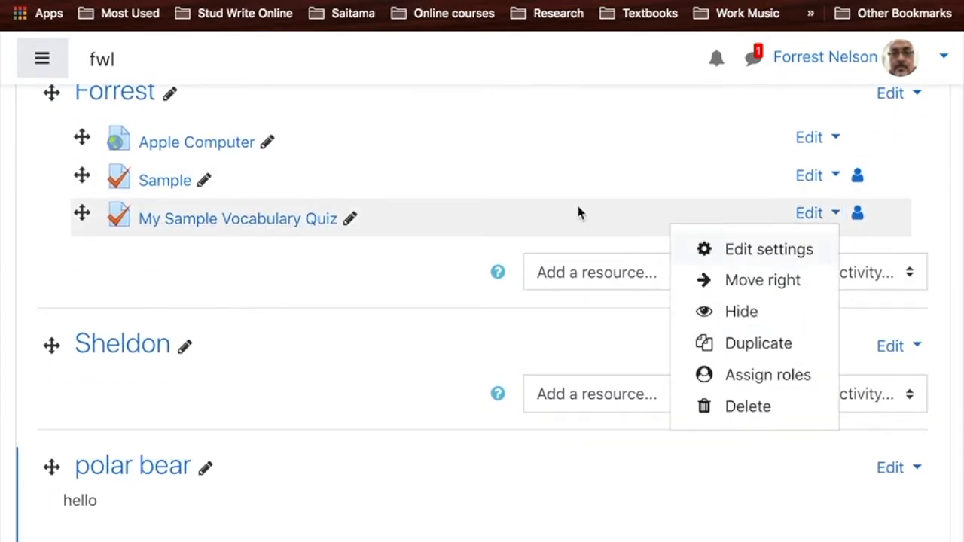
pyautogui.press('Escape')
pyautogui.click(235, 227)
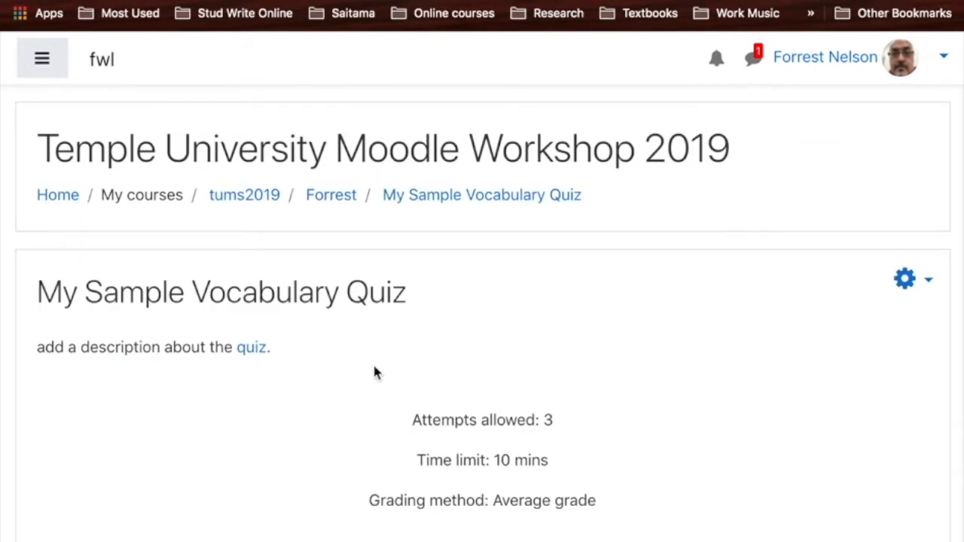
# - Start a timed preview attempt of My Sample Vocabulary Quiz and look over its matching question
pyautogui.scroll(-3, 375, 371)
pyautogui.click(484, 396)
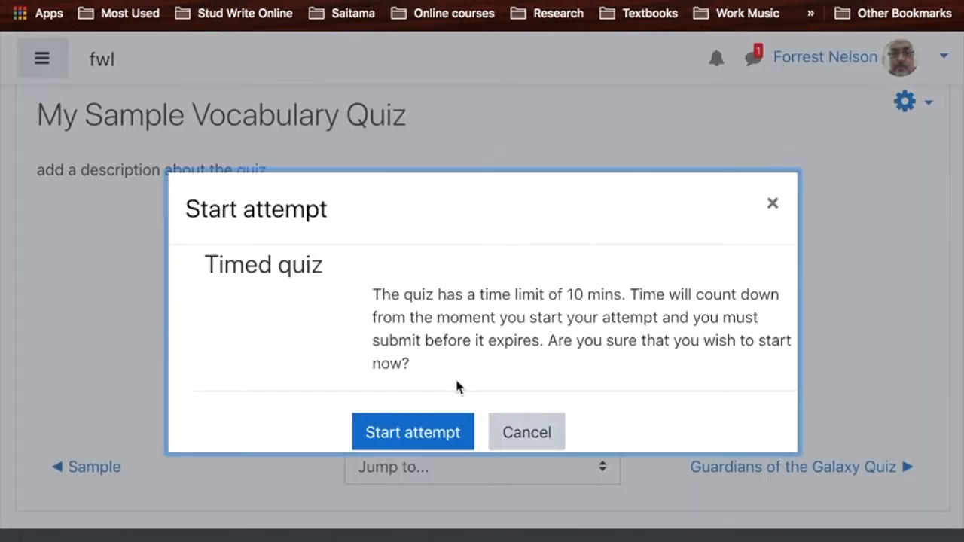
pyautogui.click(419, 434)
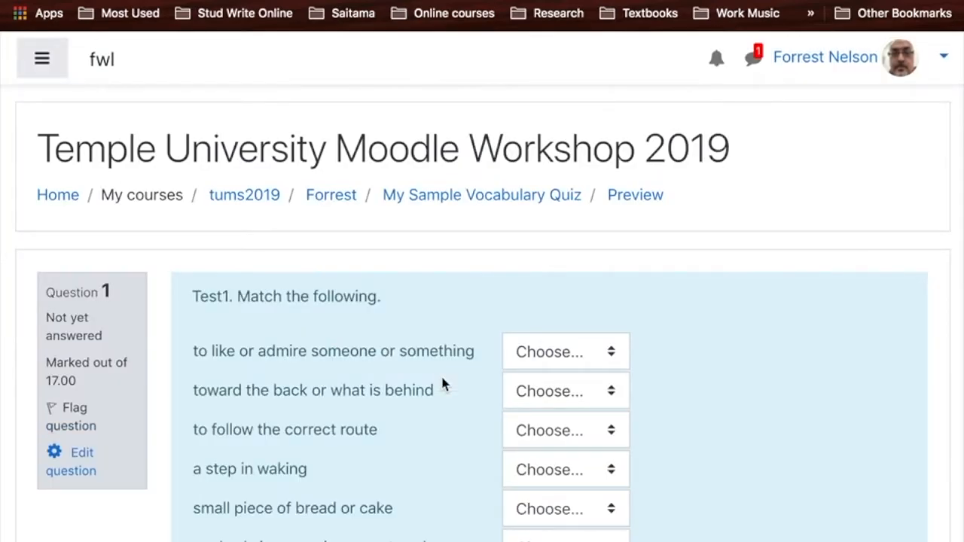
pyautogui.scroll(-4, 442, 382)
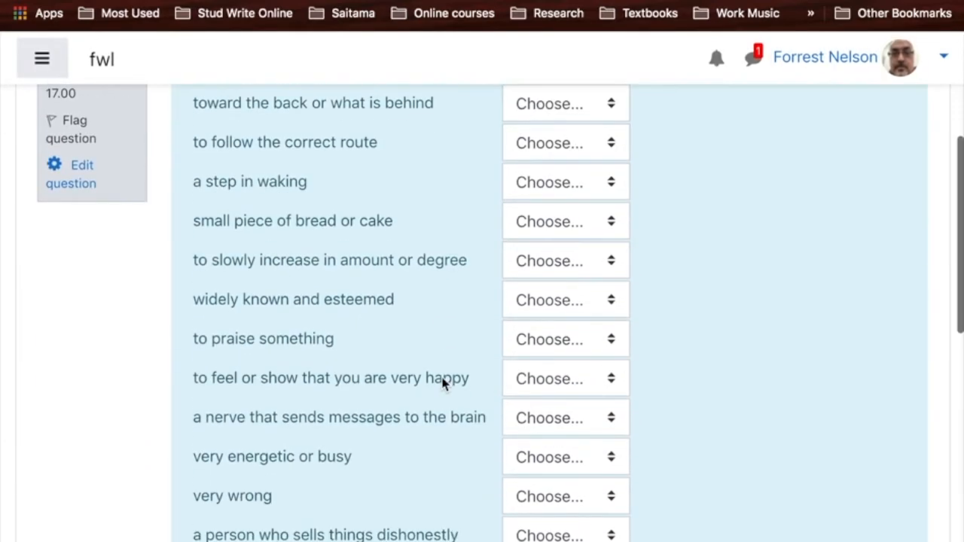
pyautogui.scroll(3, 442, 382)
pyautogui.scroll(-1, 442, 383)
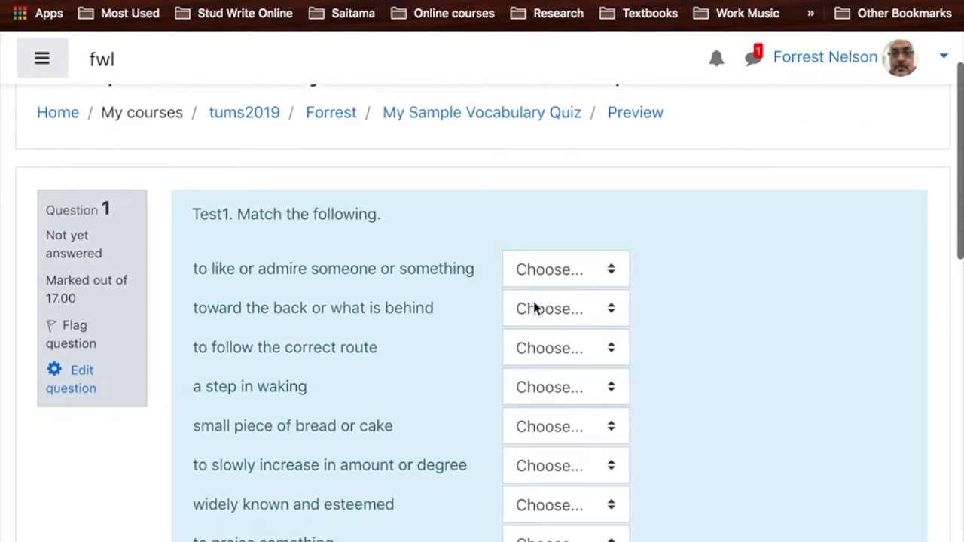
# - Answer receptors for "to like or admire someone or something", dig for "toward the back", and mounting for "to follow the correct route"
pyautogui.click(554, 265)
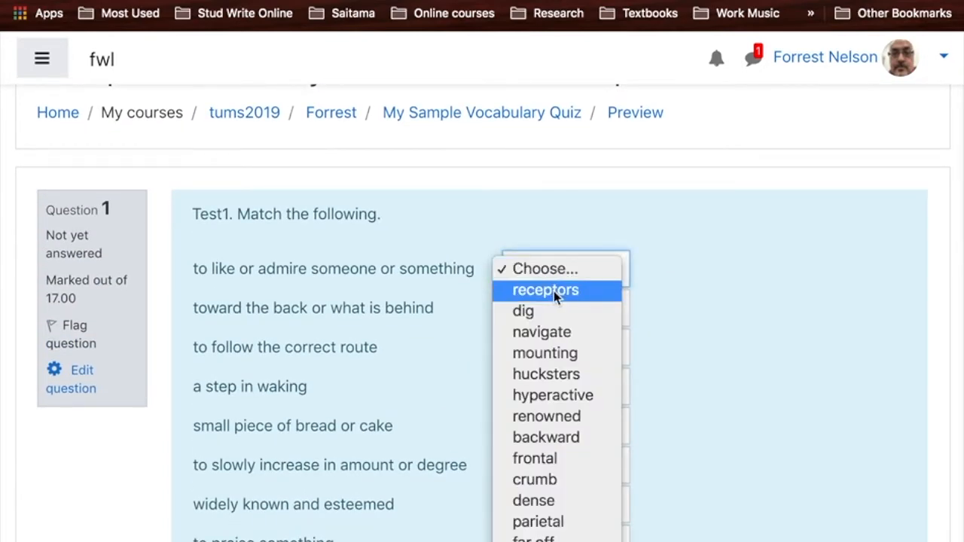
pyautogui.click(553, 291)
pyautogui.click(547, 316)
pyautogui.click(548, 351)
pyautogui.click(546, 354)
pyautogui.click(543, 389)
pyautogui.scroll(-4, 542, 392)
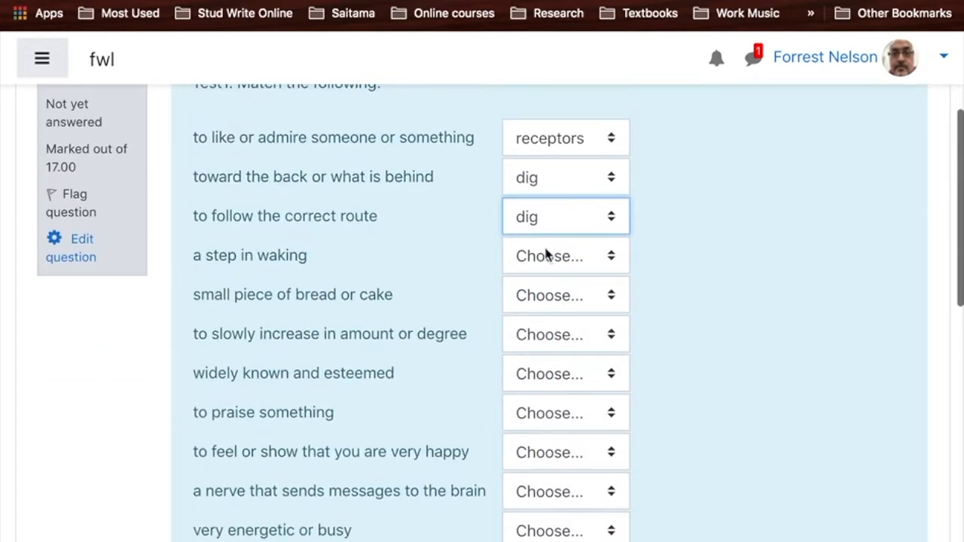
pyautogui.click(550, 220)
pyautogui.click(547, 259)
# - Answer hyperactive for "a step in waking", navigate for "small piece of bread or cake", and hucksters for "to slowly increase in amount"
pyautogui.click(564, 260)
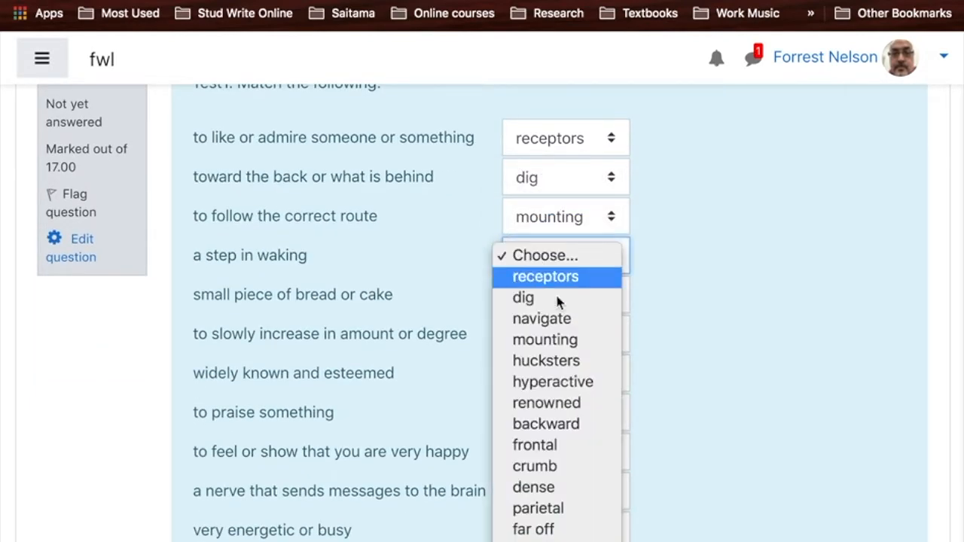
pyautogui.click(549, 381)
pyautogui.click(564, 297)
pyautogui.click(556, 356)
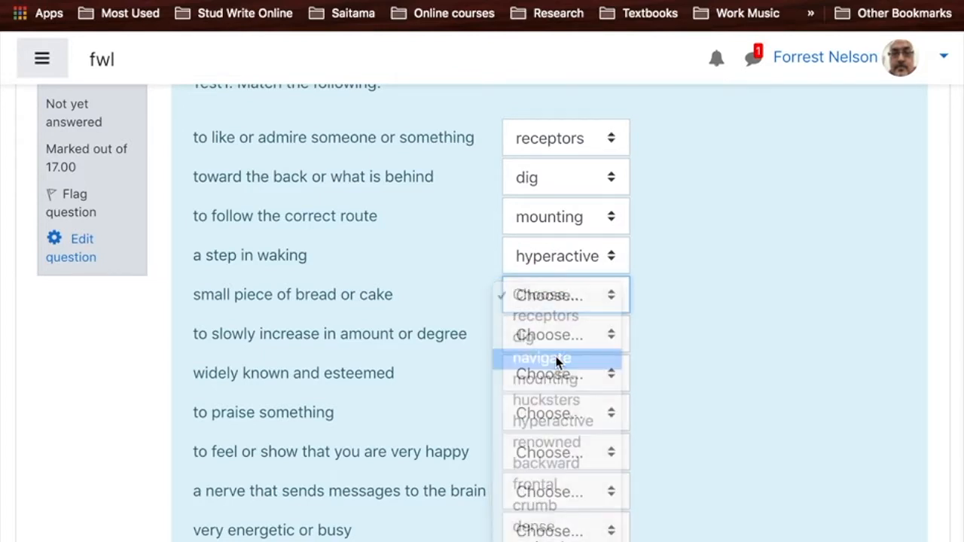
pyautogui.click(558, 334)
pyautogui.click(554, 441)
# - Answer parietal for "widely known", rejoice for "to praise something", parietal for "very happy", and renowned for the nerve that sends messages
pyautogui.scroll(-4, 554, 450)
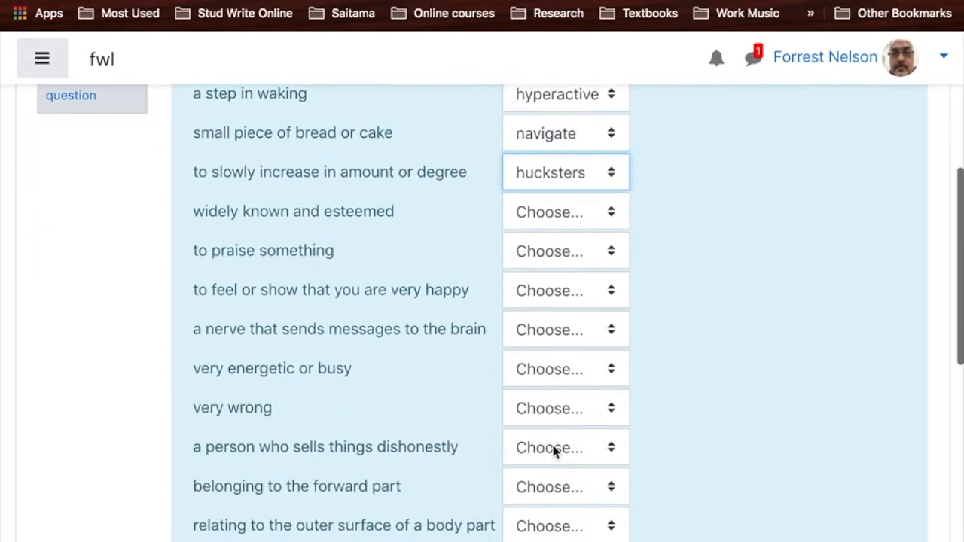
pyautogui.click(565, 222)
pyautogui.click(563, 463)
pyautogui.click(567, 247)
pyautogui.click(556, 540)
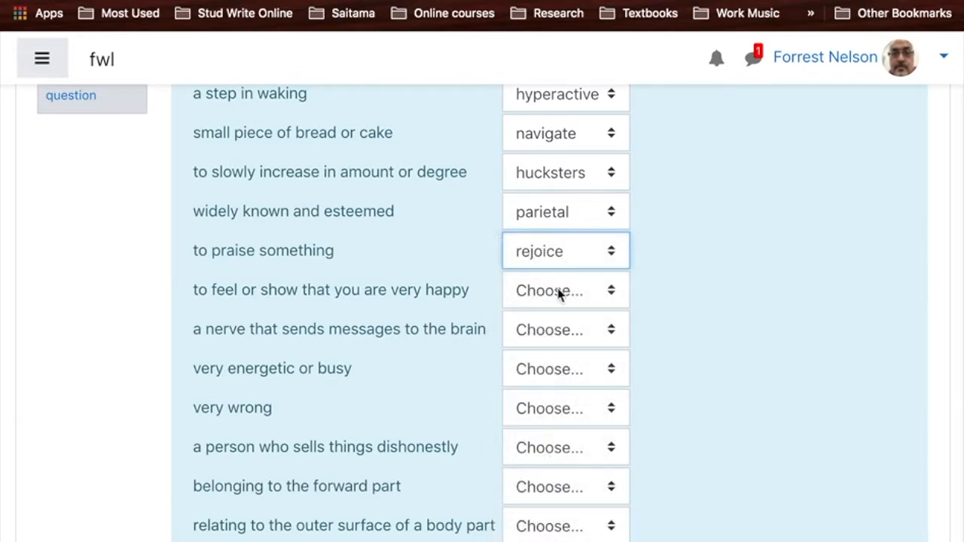
pyautogui.click(559, 291)
pyautogui.click(556, 538)
pyautogui.click(574, 332)
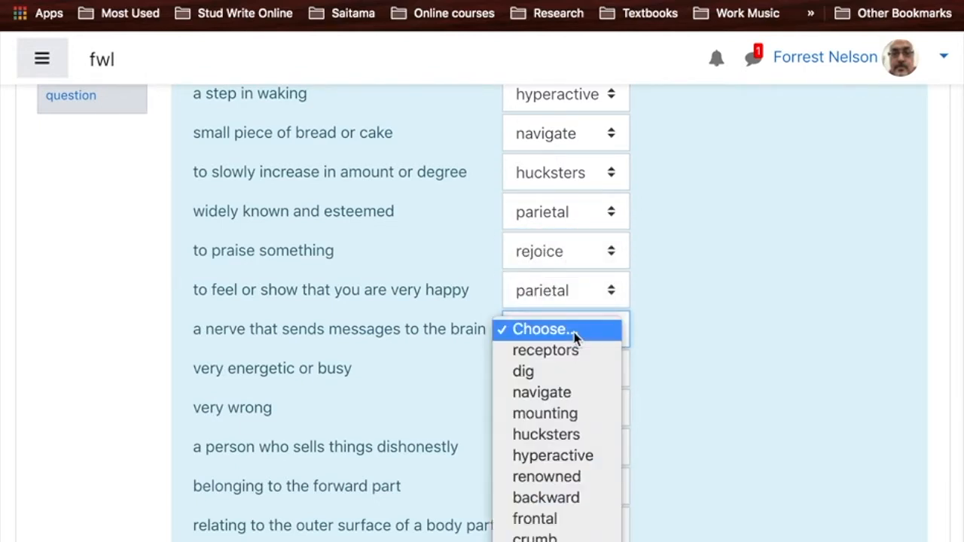
pyautogui.click(548, 476)
# - Answer stride for "very energetic or busy", rodent for "very wrong", and dense for "a person who sells things dishonestly"
pyautogui.scroll(-3, 550, 474)
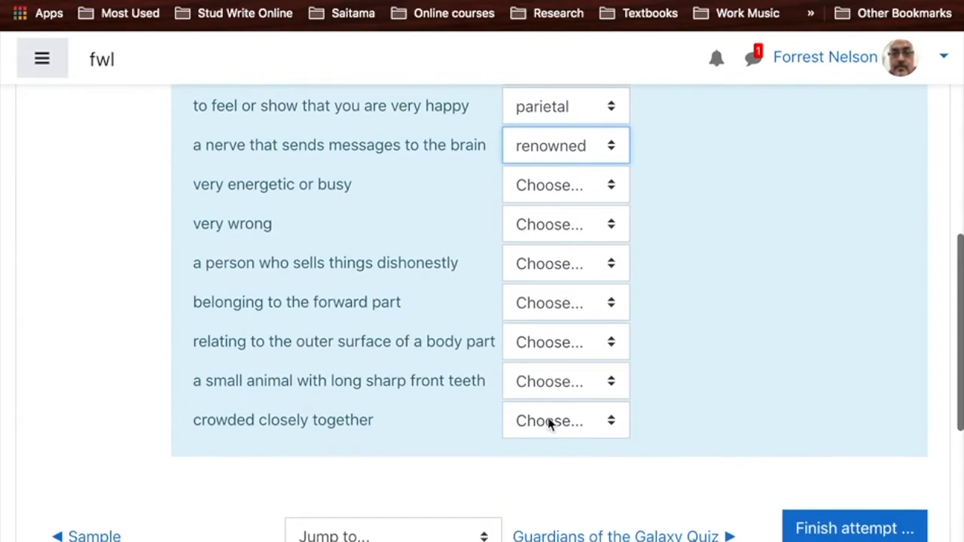
pyautogui.click(568, 190)
pyautogui.click(553, 537)
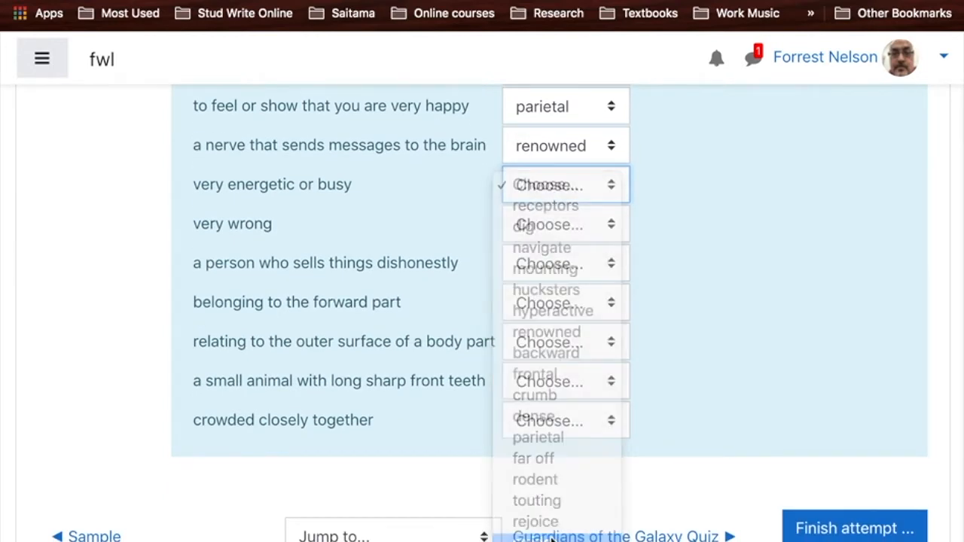
pyautogui.click(548, 230)
pyautogui.click(538, 518)
pyautogui.click(566, 270)
pyautogui.click(563, 497)
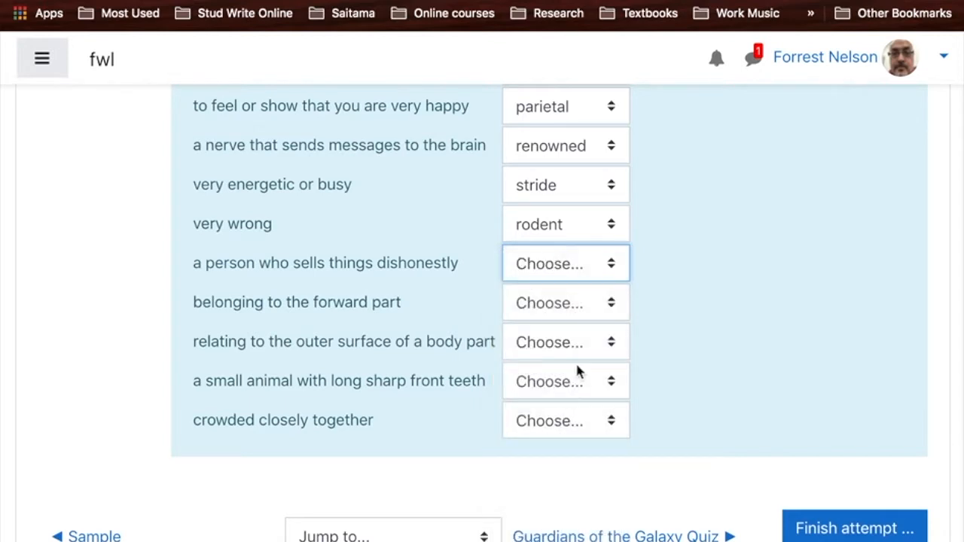
# - Answer dense for "belonging to the forward part", crumb for the outer body surface, and backward for both the small animal and "crowded closely together"
pyautogui.click(578, 312)
pyautogui.click(577, 530)
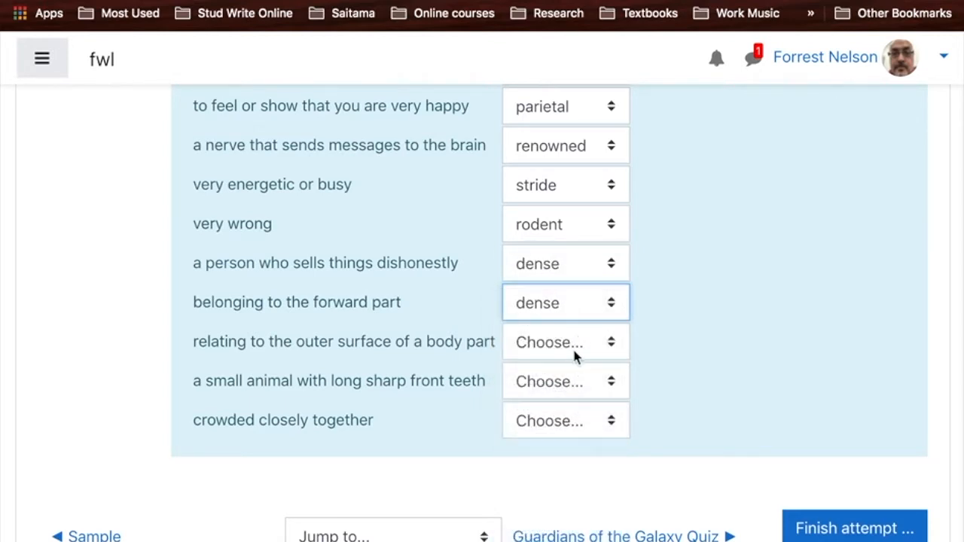
pyautogui.click(574, 352)
pyautogui.click(575, 539)
pyautogui.click(573, 385)
pyautogui.click(562, 476)
pyautogui.click(575, 422)
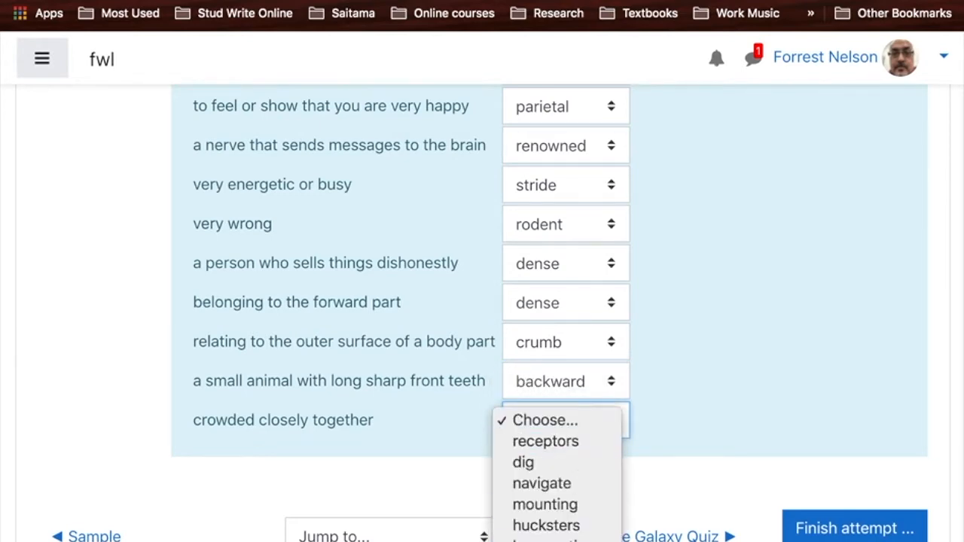
pyautogui.click(587, 539)
# - Look over the chosen answers and finish the attempt to reach its summary
pyautogui.scroll(10, 738, 425)
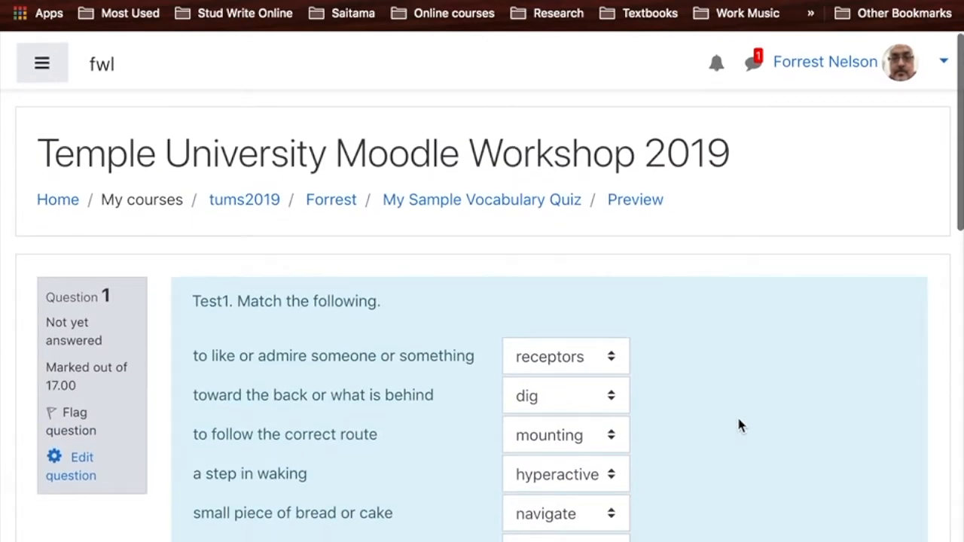
pyautogui.scroll(-10, 739, 424)
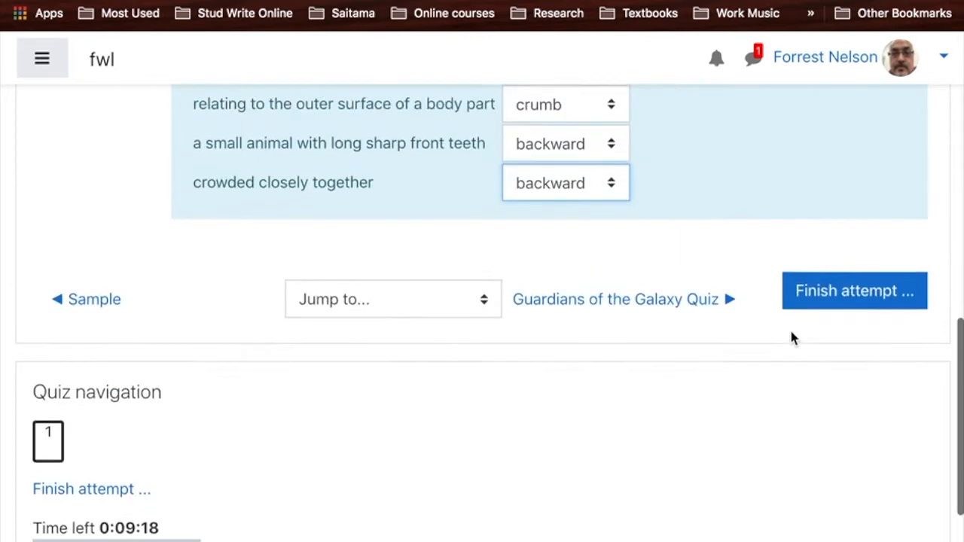
pyautogui.scroll(2, 791, 337)
pyautogui.click(844, 383)
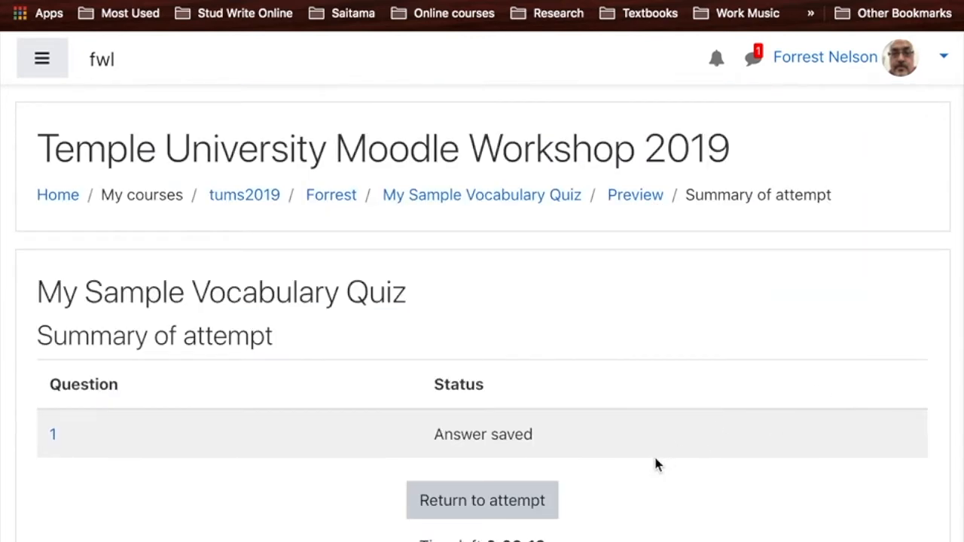
# - Submit all answers of the preview attempt and confirm finishing it
pyautogui.scroll(-8, 655, 461)
pyautogui.scroll(-1, 655, 465)
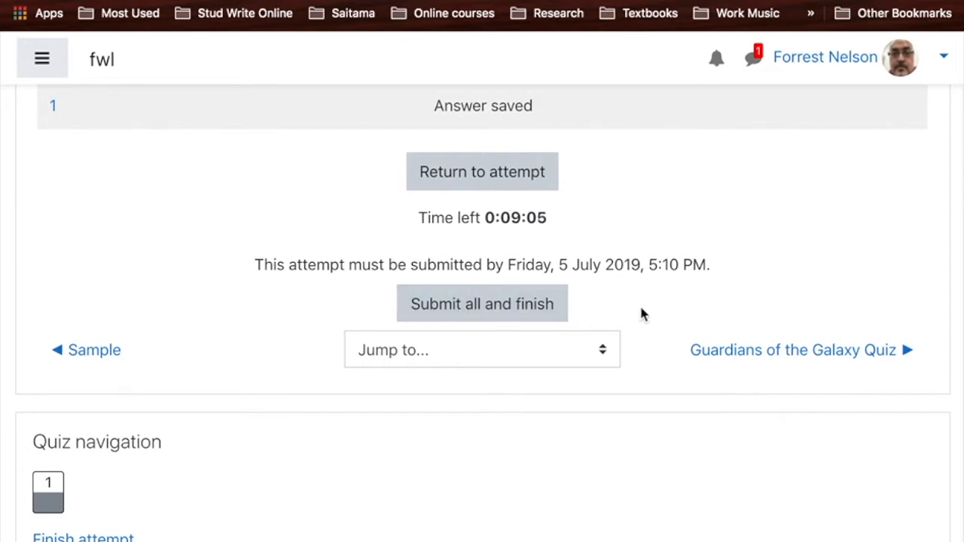
pyautogui.click(469, 307)
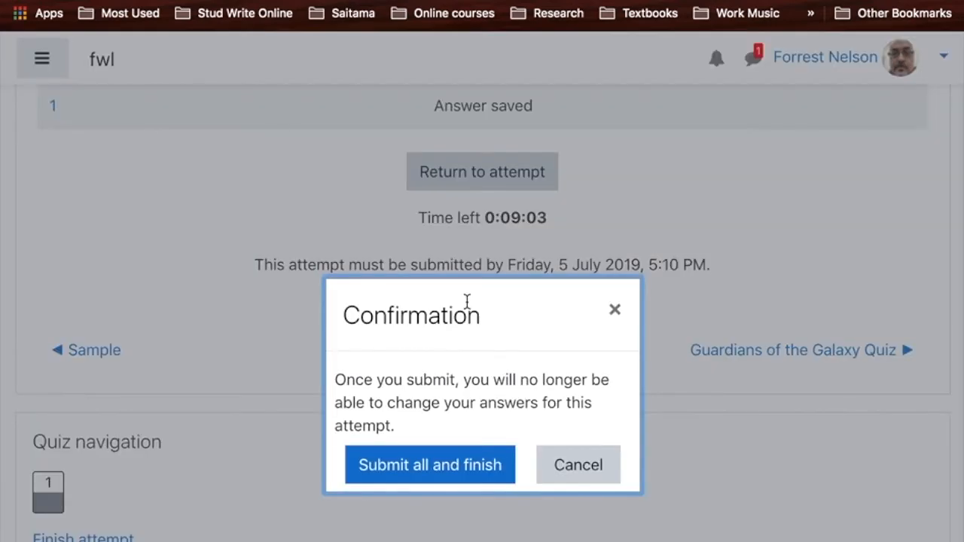
pyautogui.click(436, 467)
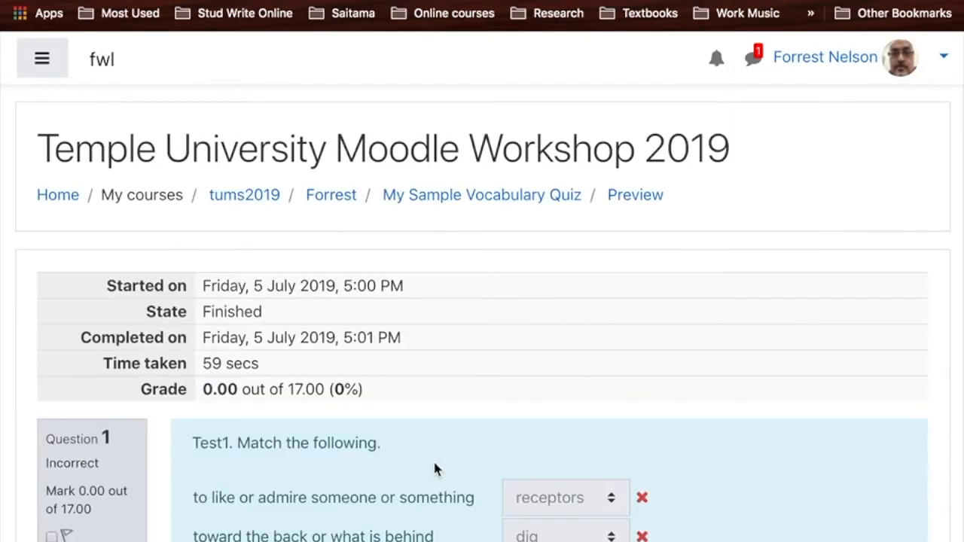
# - Review the attempt's grade, marked answers and correct-answer feedback, and return to the tums2019 course page
pyautogui.scroll(-5, 435, 463)
pyautogui.scroll(-4, 435, 468)
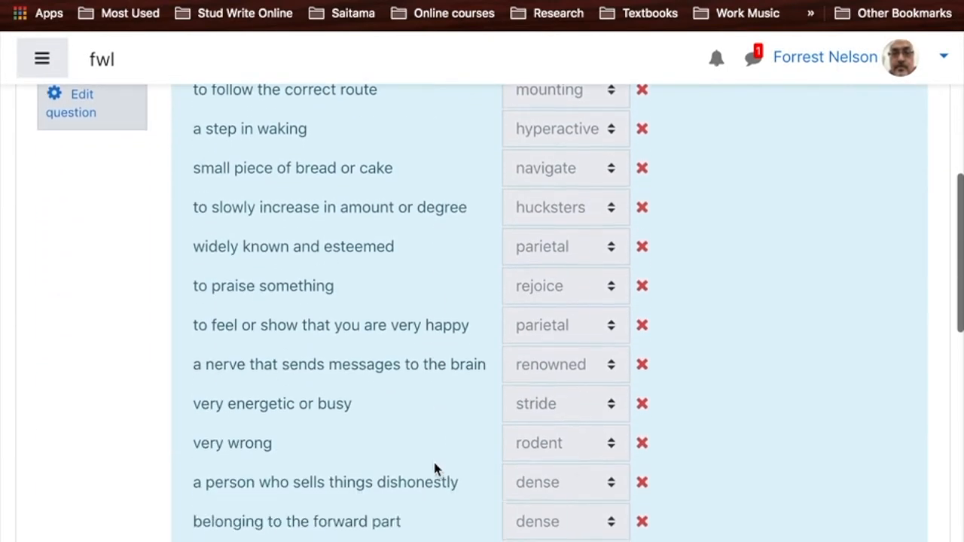
pyautogui.scroll(3, 434, 468)
pyautogui.scroll(-5, 435, 468)
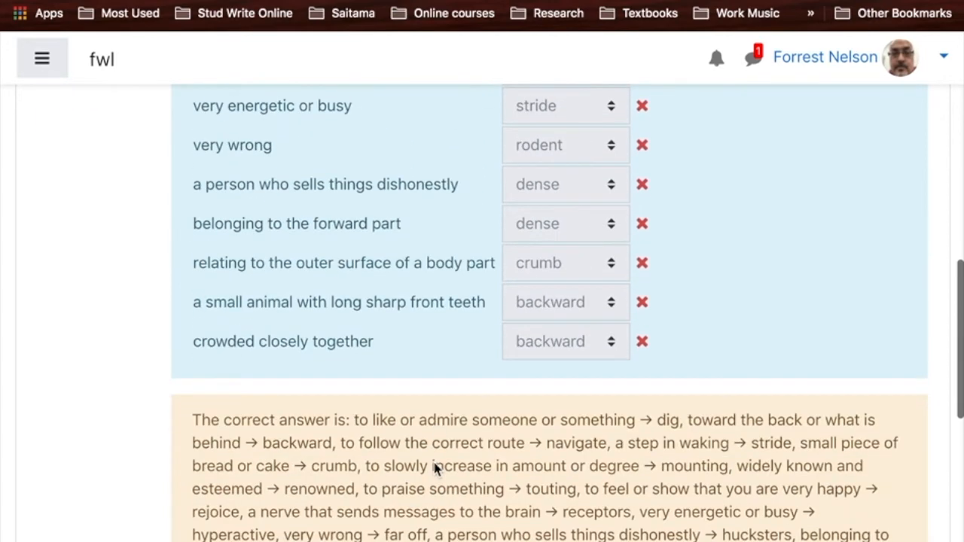
pyautogui.scroll(8, 434, 469)
pyautogui.scroll(-7, 435, 469)
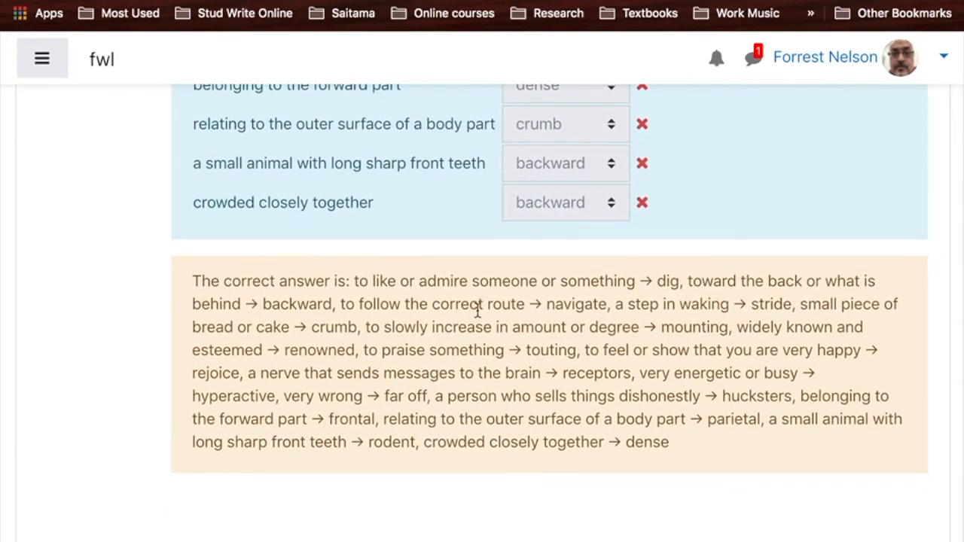
pyautogui.scroll(10, 540, 388)
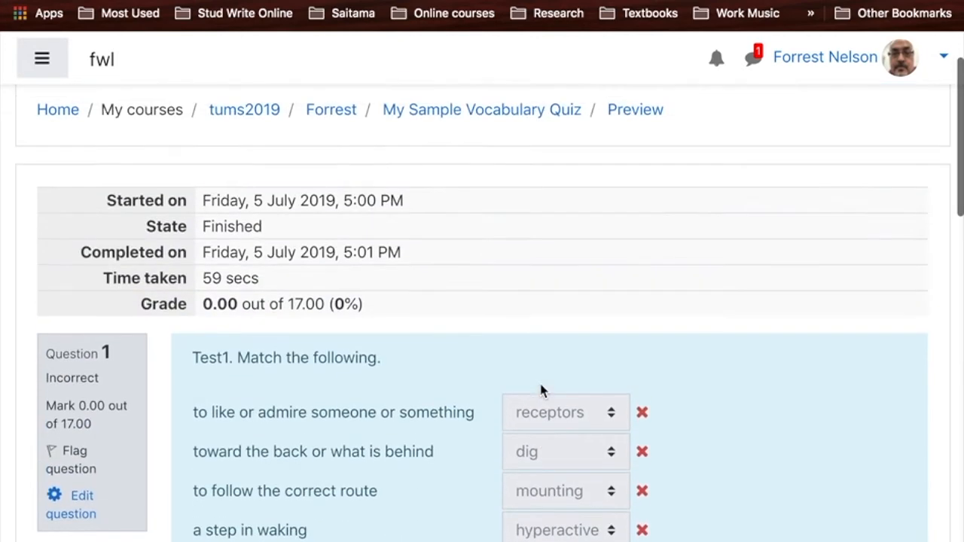
pyautogui.scroll(2, 541, 388)
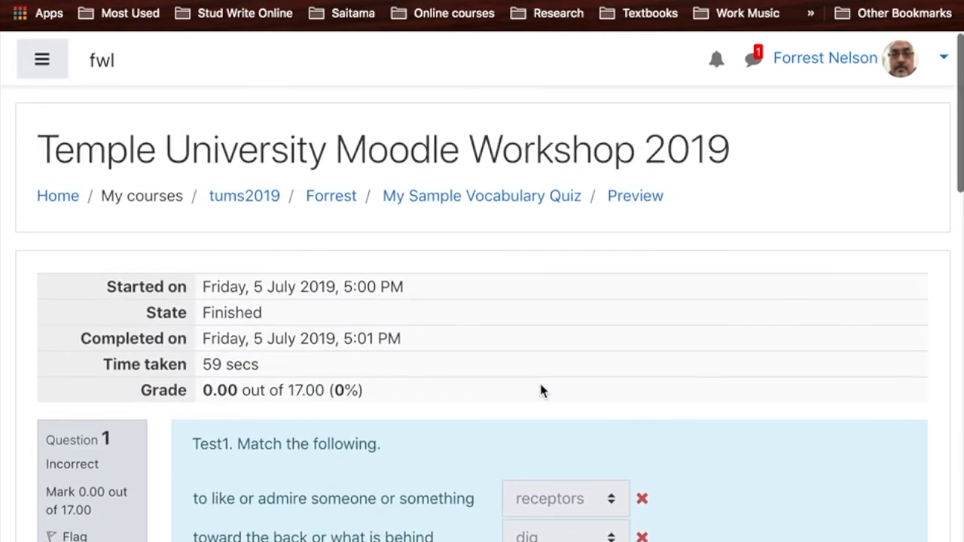
pyautogui.click(248, 197)
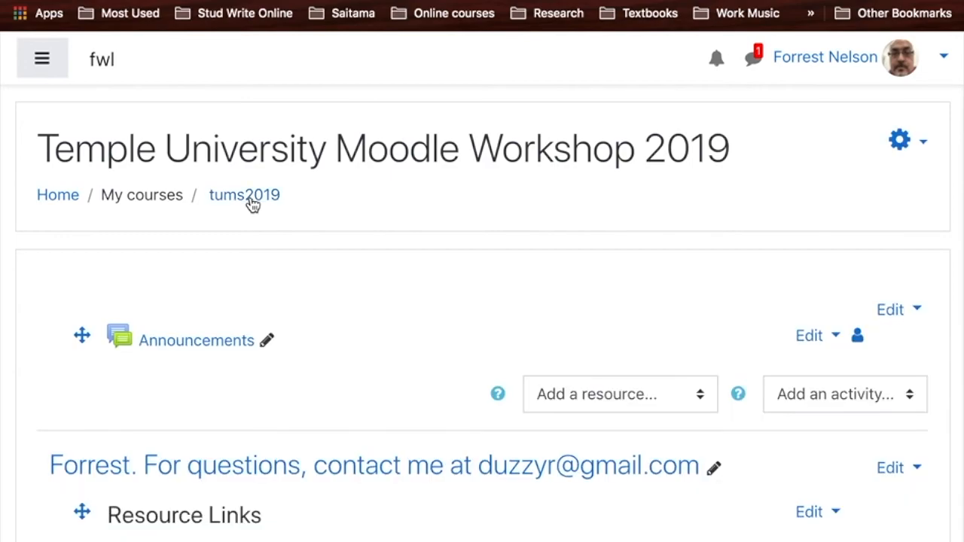